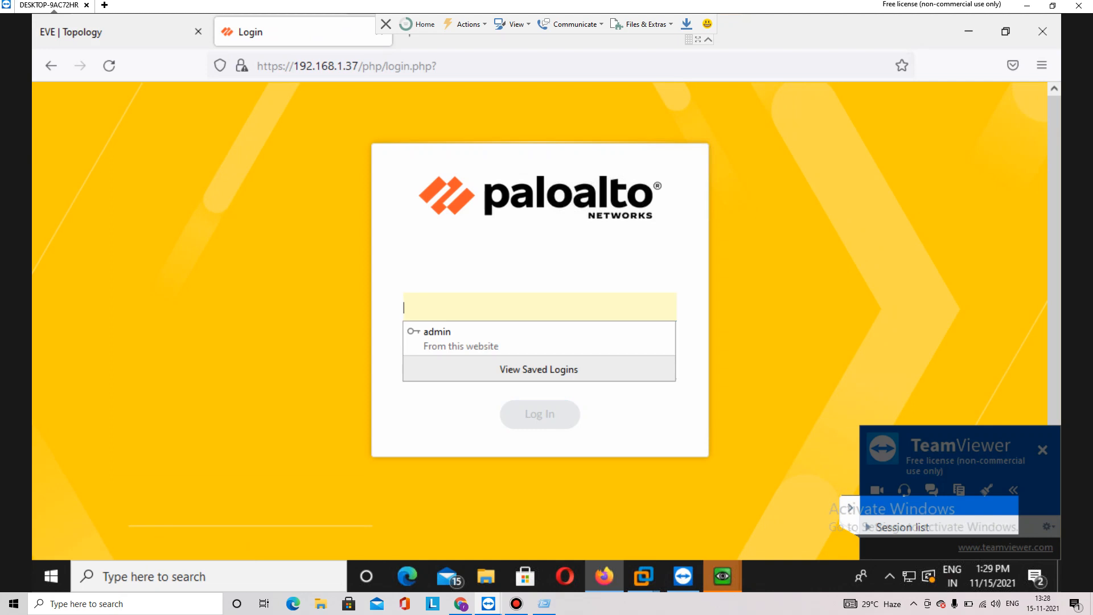
Sign in to the PA-VM as admin, retrying after the invalid-password error, then return to the EVE topology
key(Tab)
text(admin@123456)
key(Return)
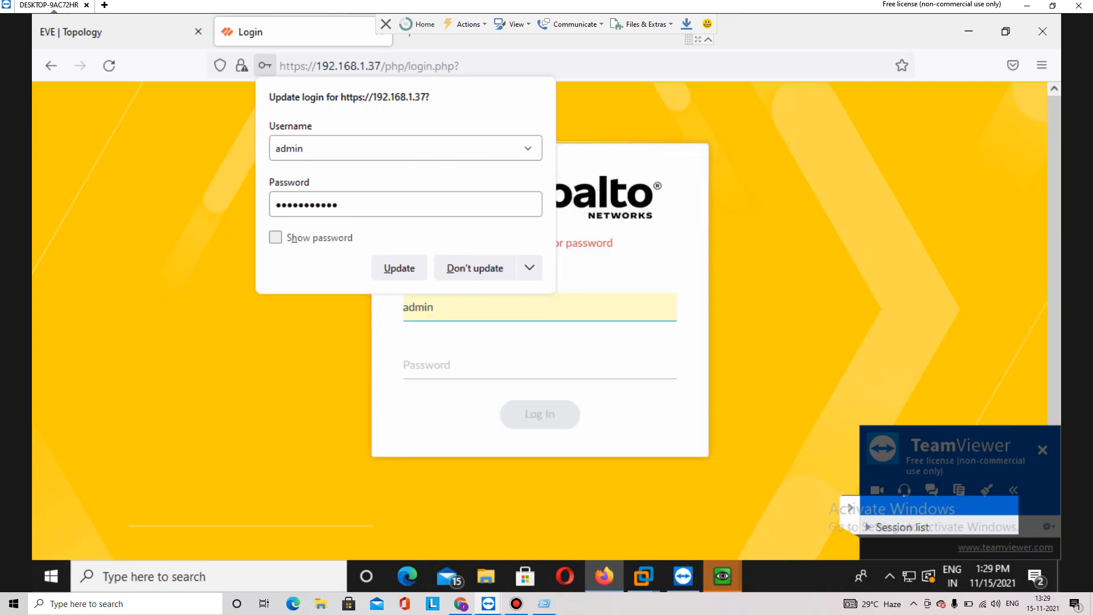
click(427, 365)
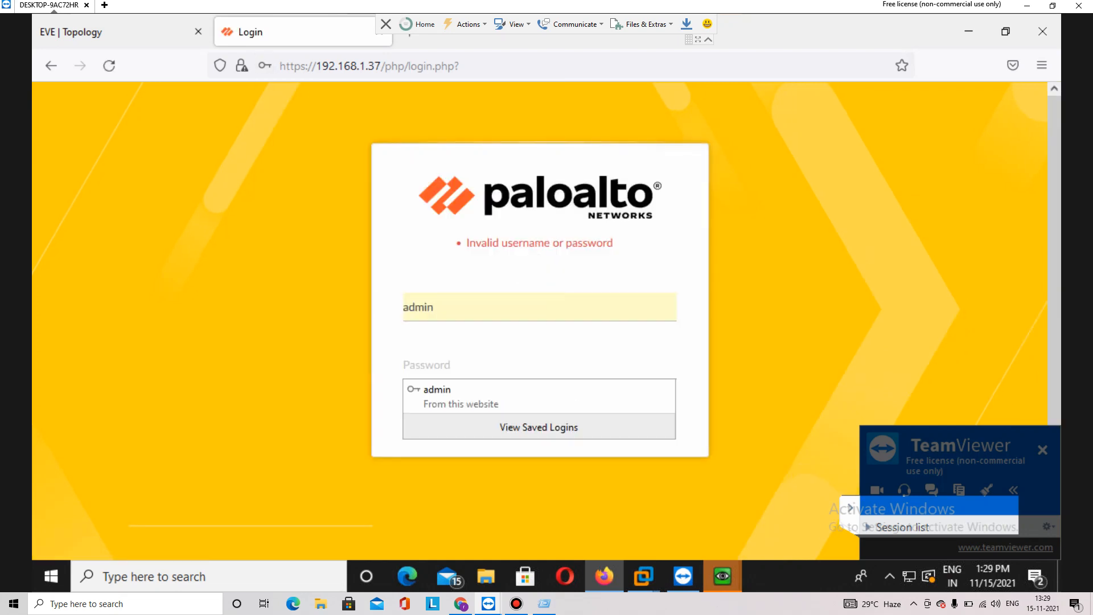
text(admin@1234)
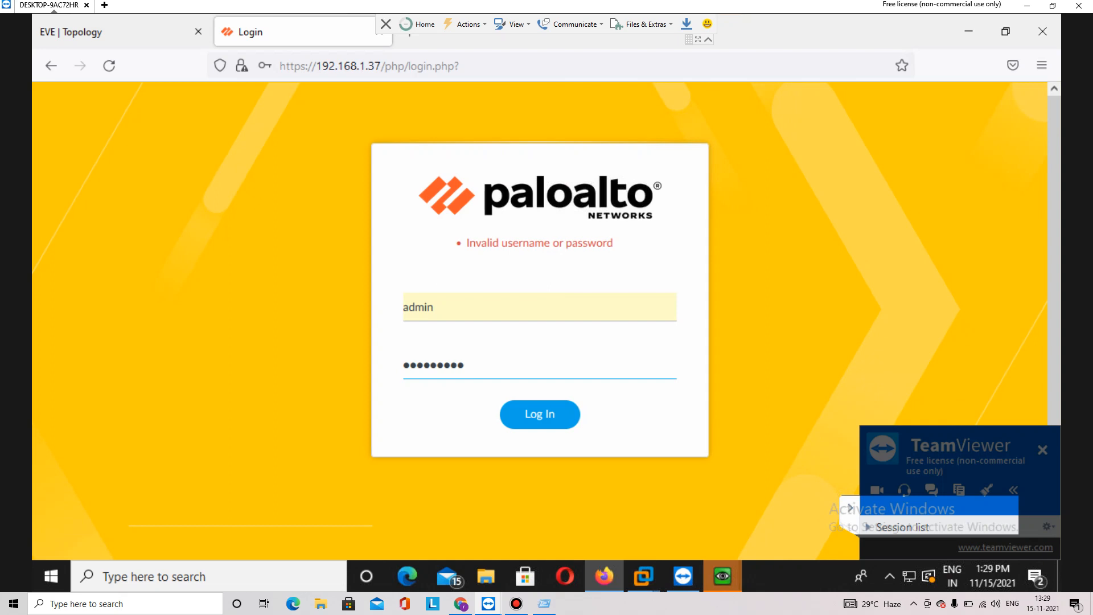
key(Return)
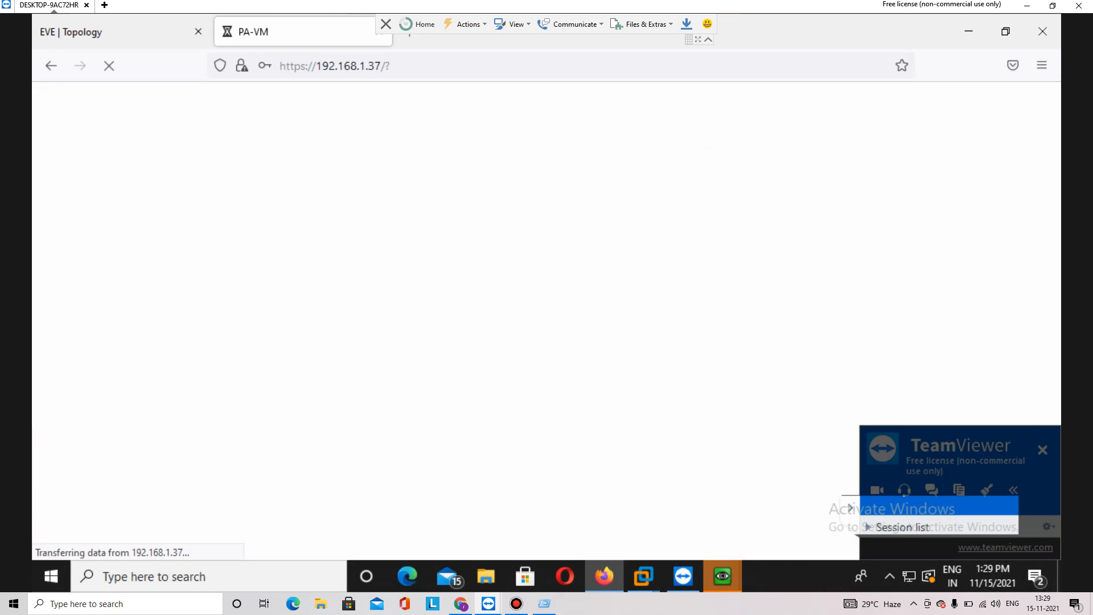
key(ctrl+Tab)
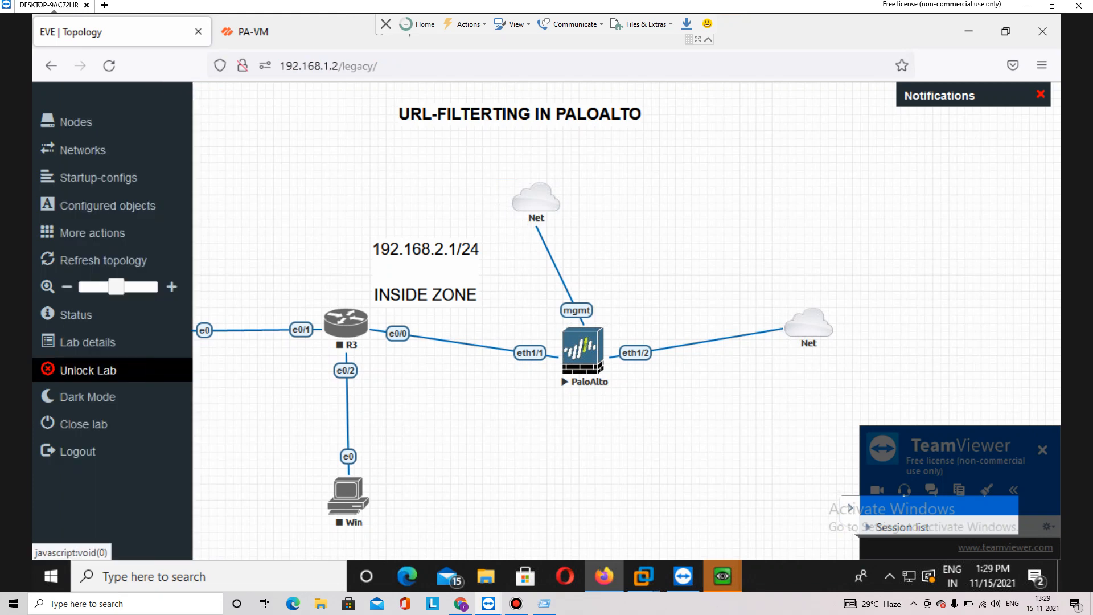
Unlock the lab and start a text note reading '1. Social Networking'
click(74, 369)
right_click(738, 149)
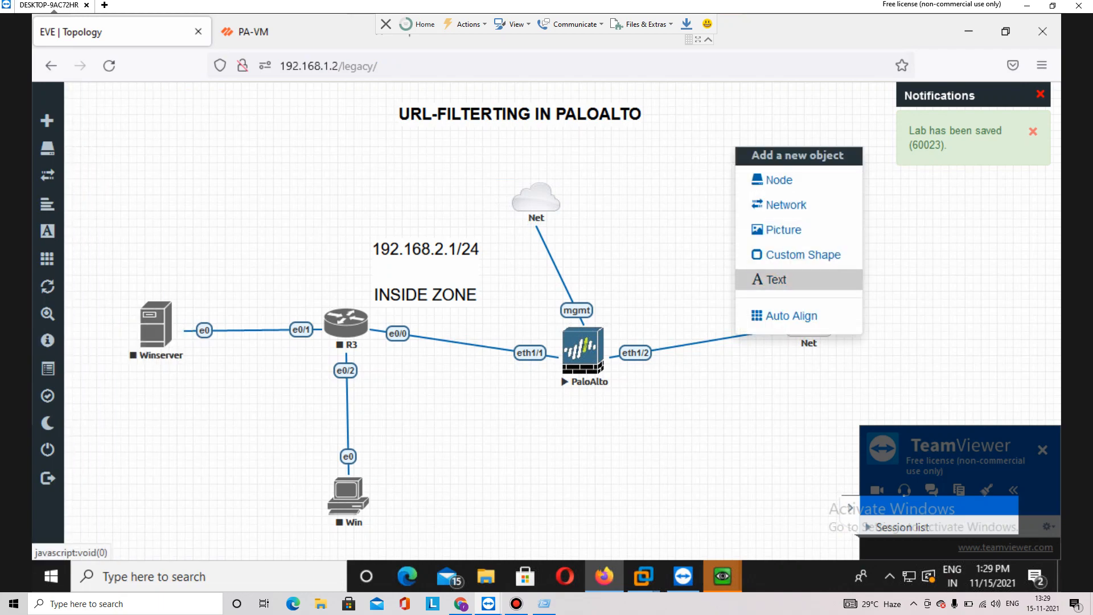
click(770, 279)
text(1. Social Networking)
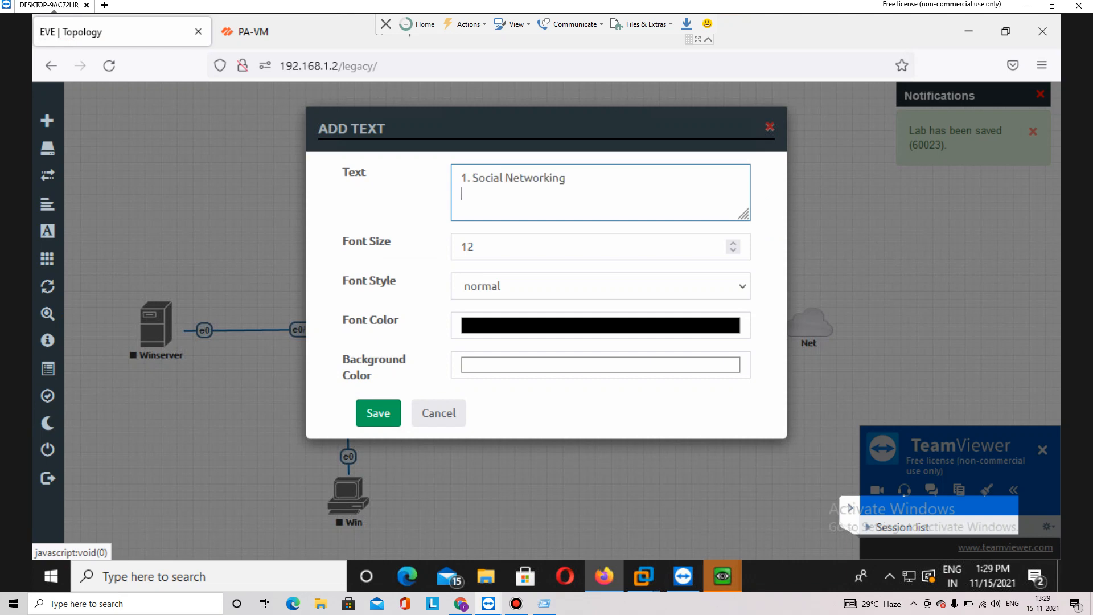
key(Return)
Add the lines '2.Shopping Websites' and '3.Travel Websites' and save the note
text(2.Sh)
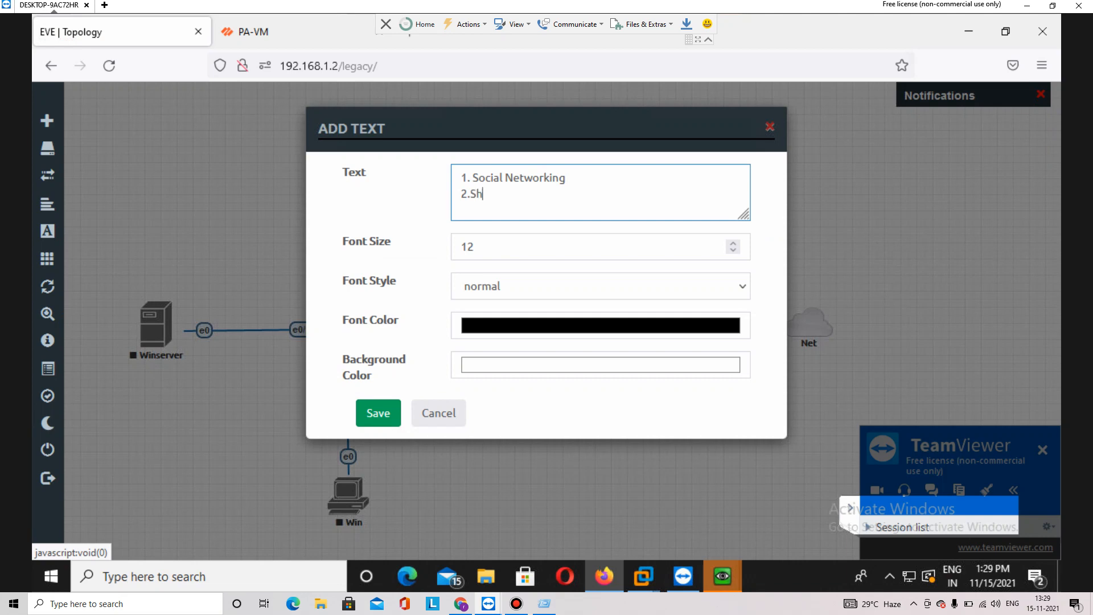
text(opping Websites)
key(Return)
text(3.Tracel)
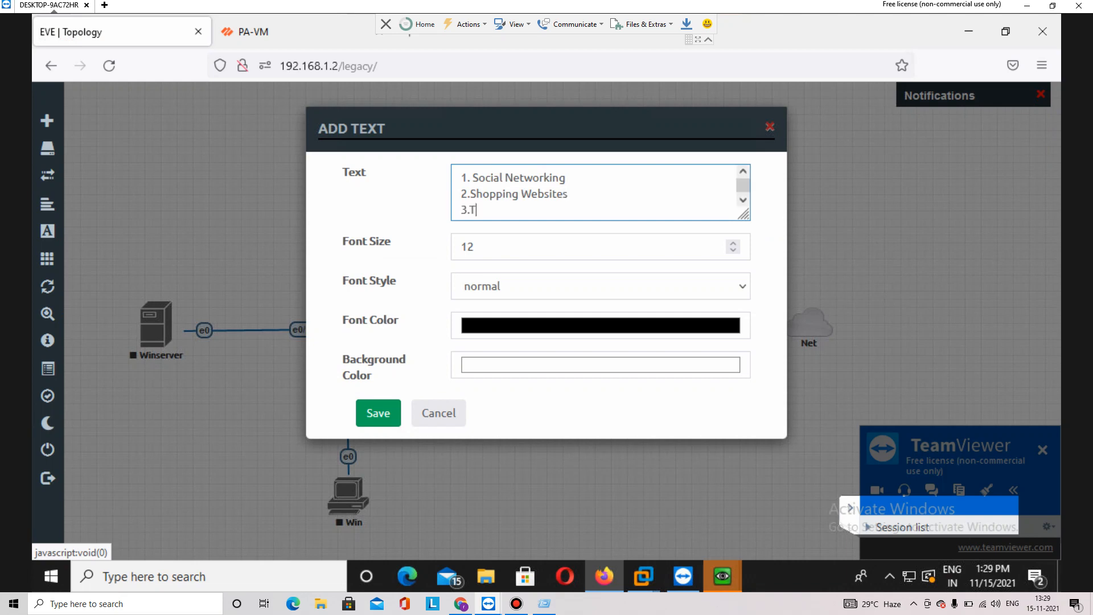
key(BackSpace)
key(BackSpace)
key(BackSpace)
text(vel Websites)
key(BackSpace)
key(BackSpace)
key(BackSpace)
key(BackSpace)
key(BackSpace)
key(BackSpace)
text(ns)
key(BackSpace)
key(BackSpace)
text(bsites)
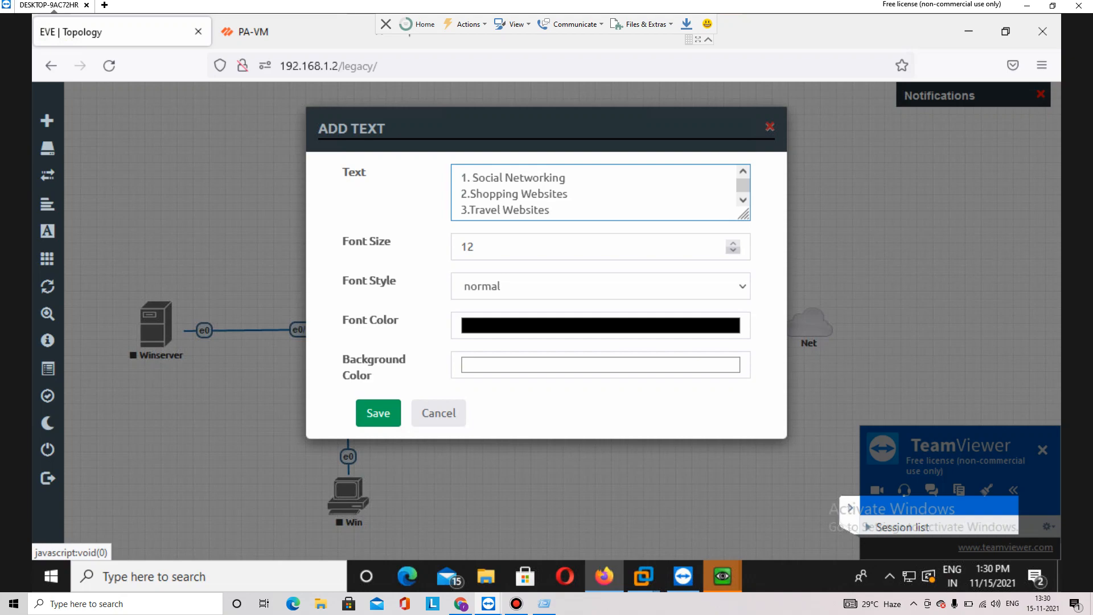
click(378, 412)
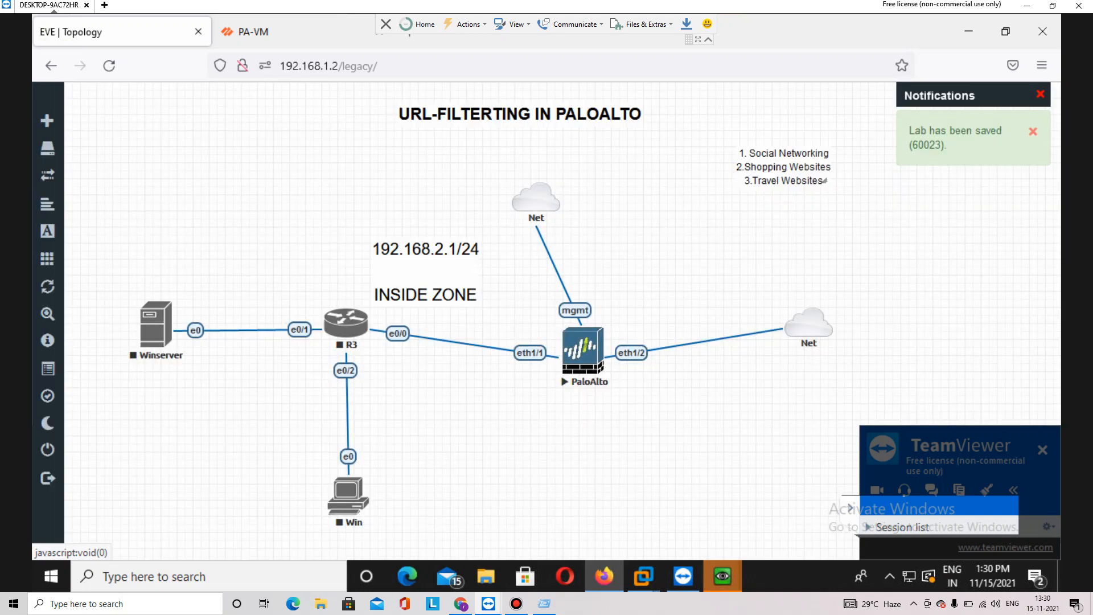
Move the category note slightly lower on the topology canvas
drag(825, 180, 824, 212)
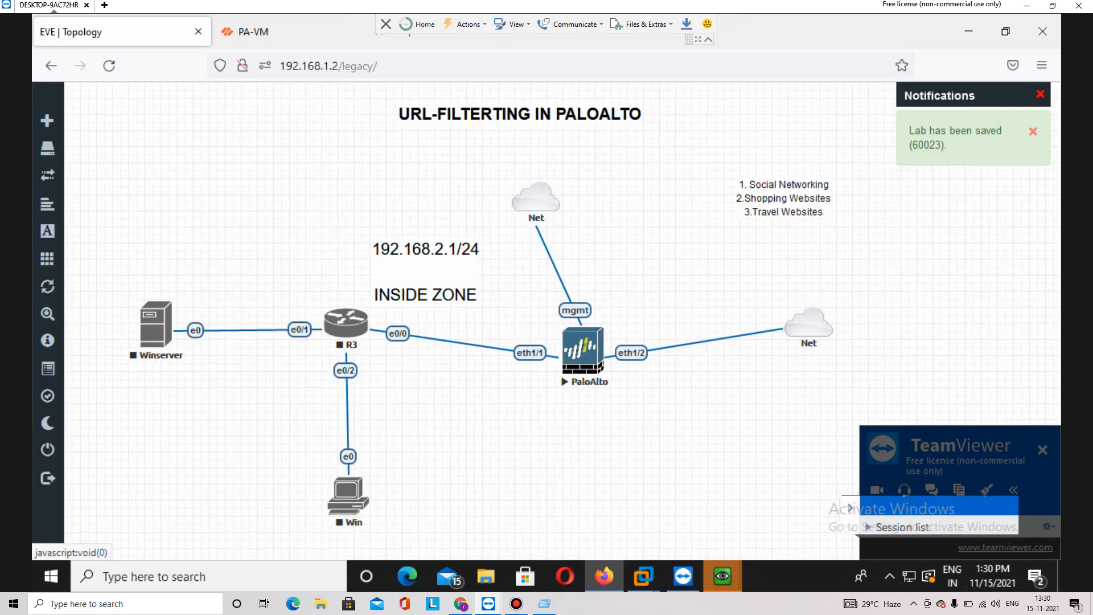
click(253, 32)
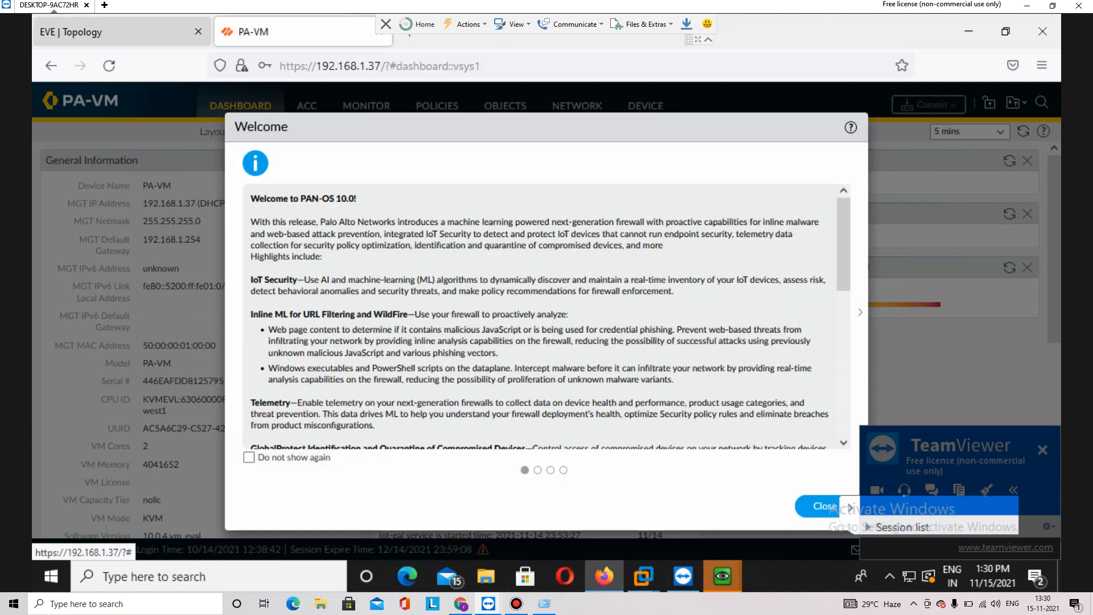
click(114, 32)
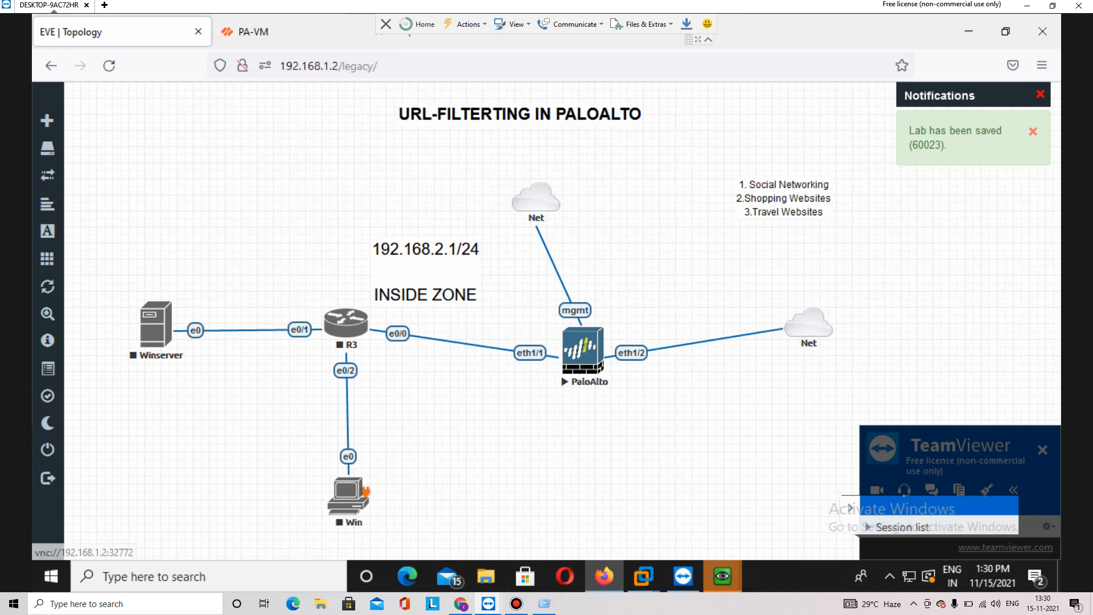
Start the R3 router and the Win client nodes, then bring up the PA-VM page
right_click(363, 321)
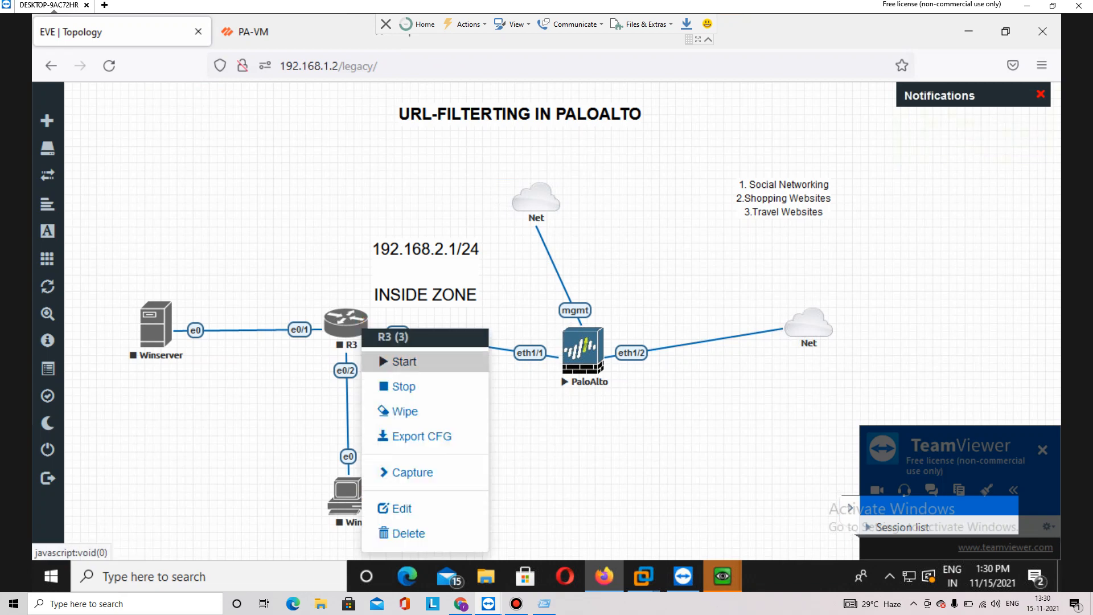
click(401, 361)
right_click(359, 493)
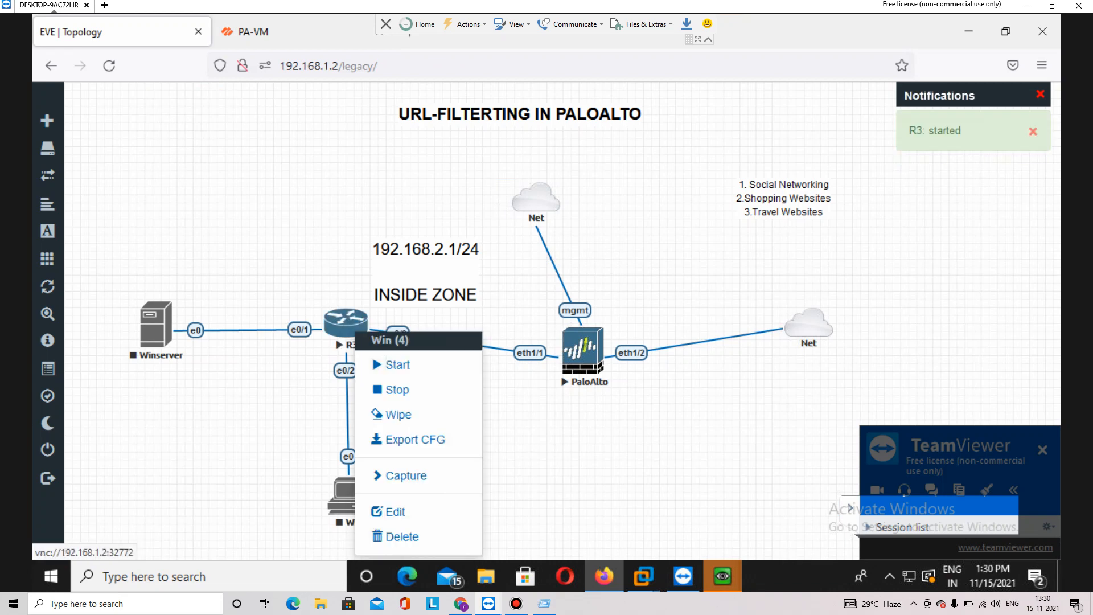
click(371, 354)
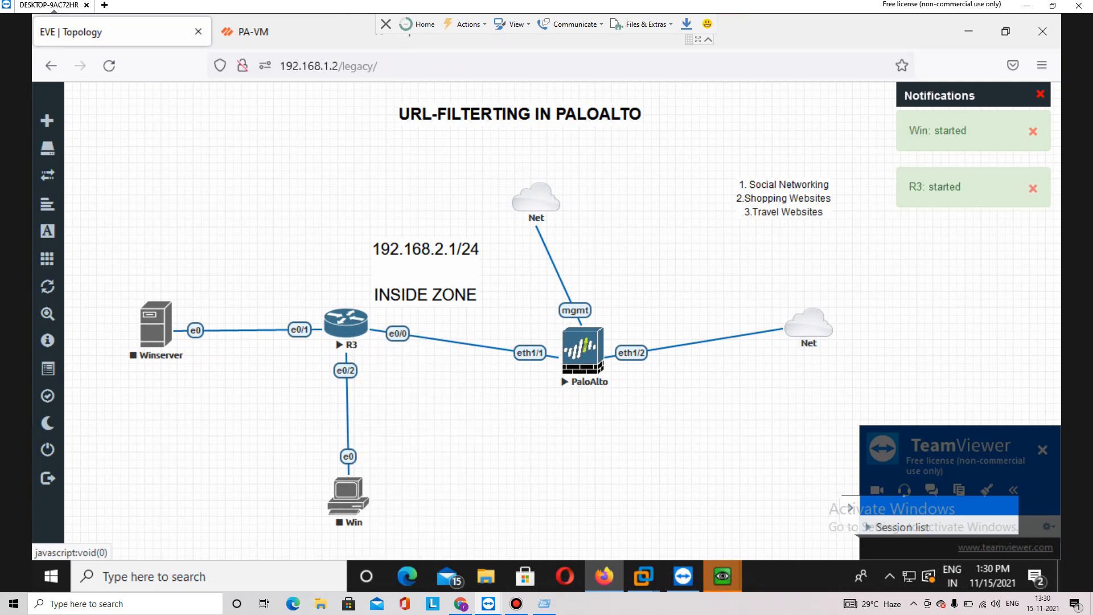
click(254, 31)
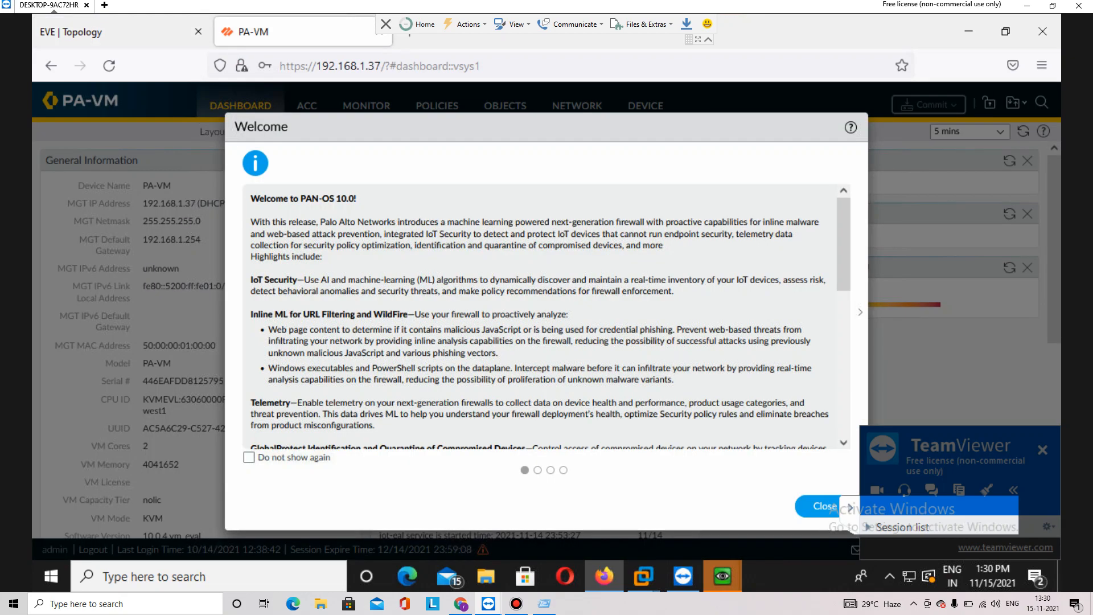
Dismiss the Welcome and Telemetry prompts and go to Objects > URL Filtering
click(823, 505)
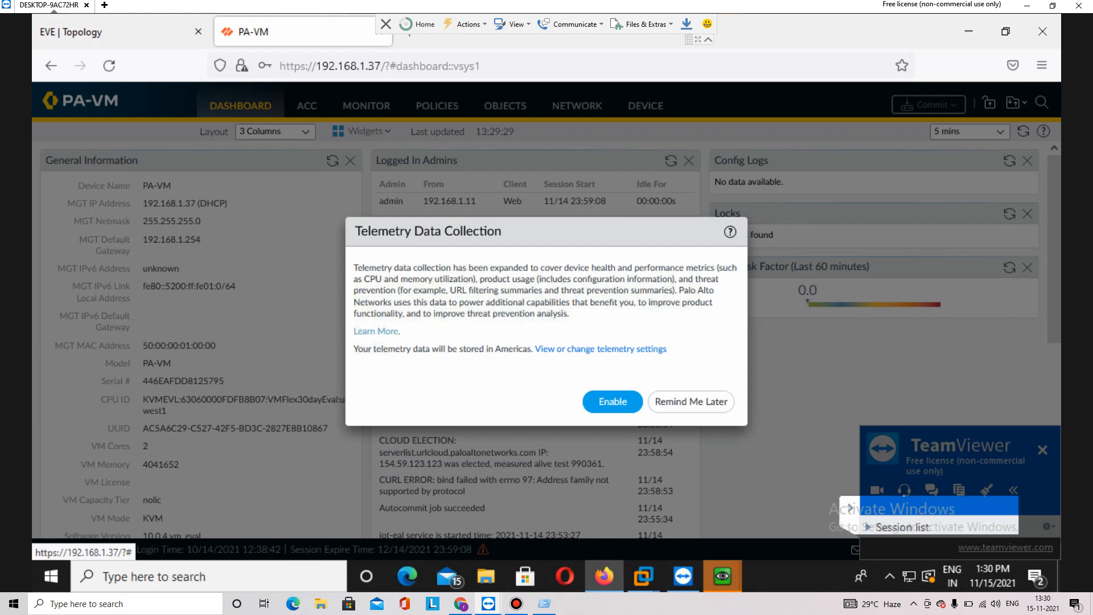
click(690, 402)
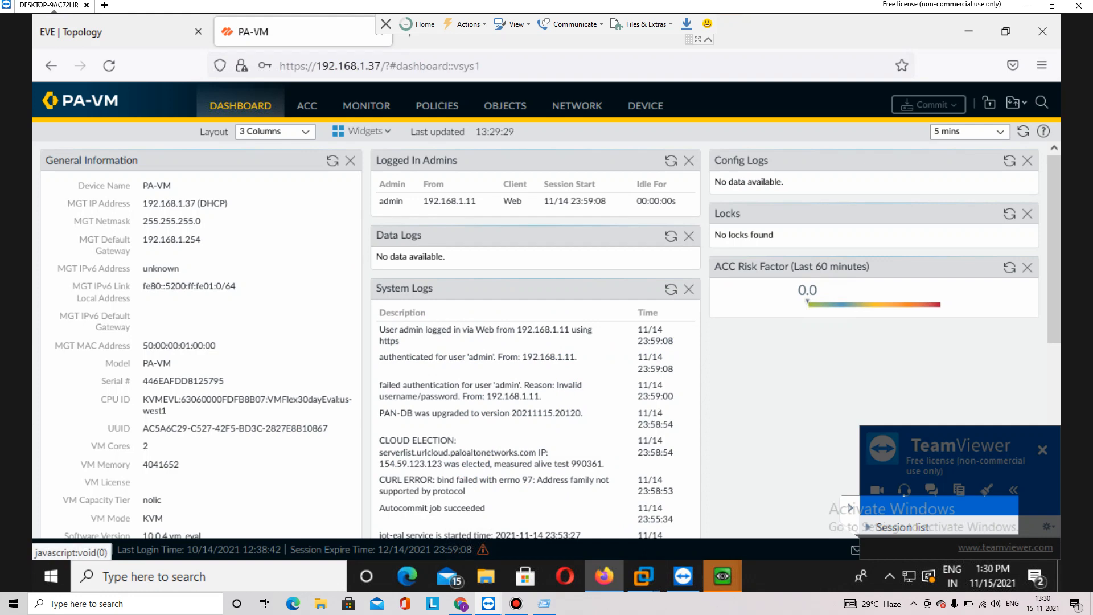
click(505, 105)
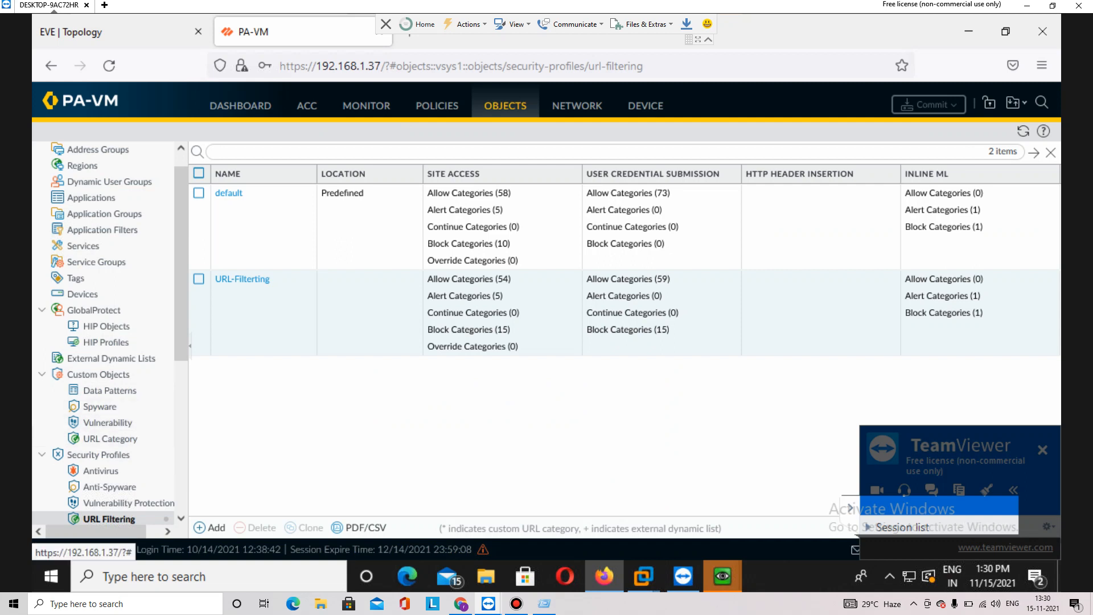
Try deleting the URL-Filterting profile, which fails because rule Inside-Outside references it
click(199, 278)
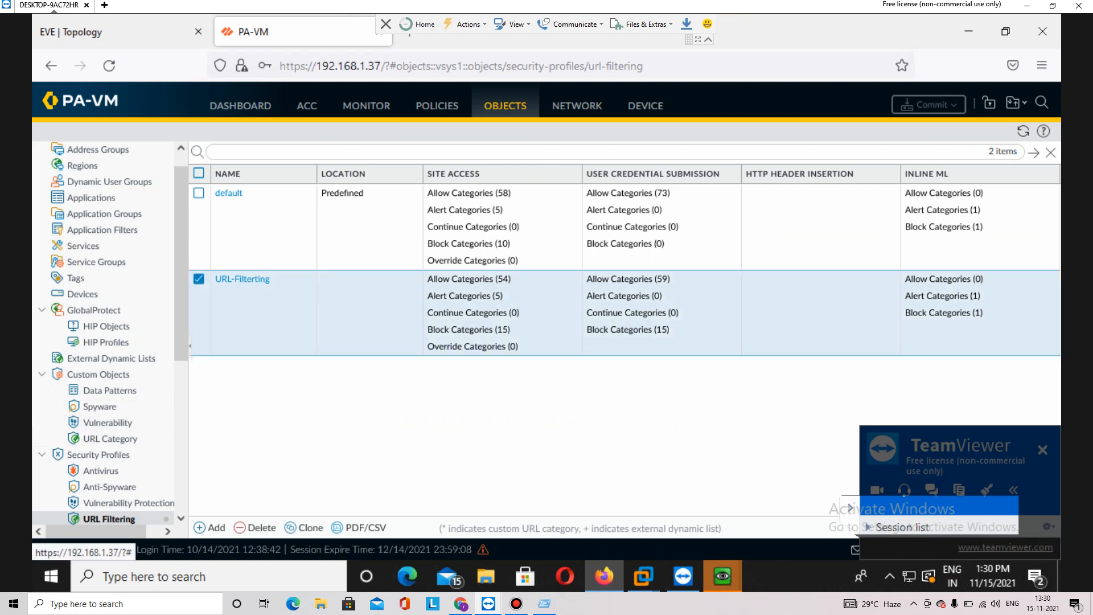
click(255, 527)
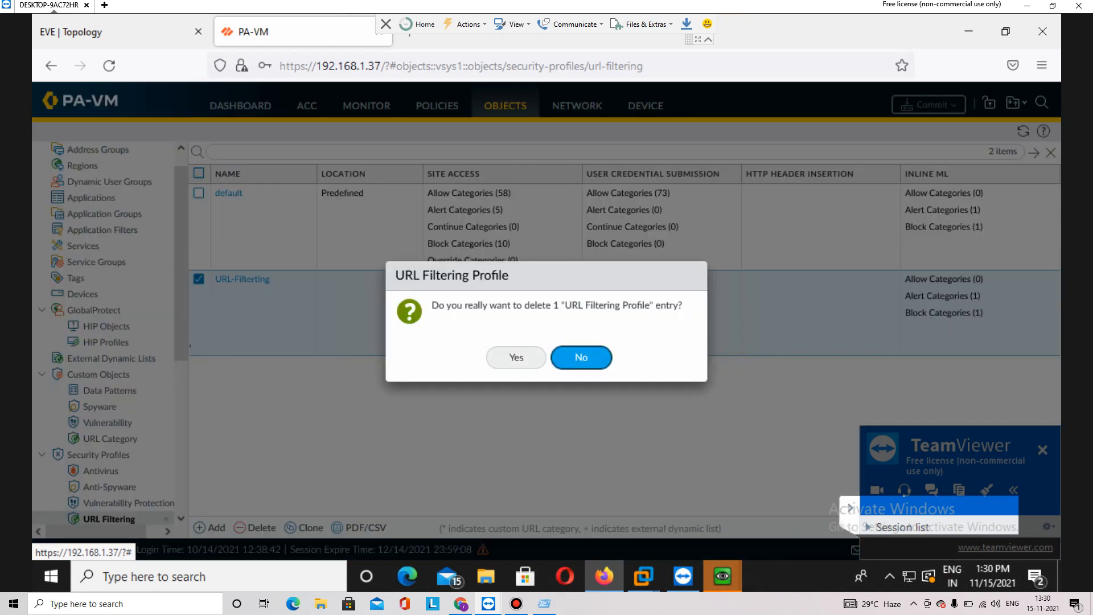
click(516, 357)
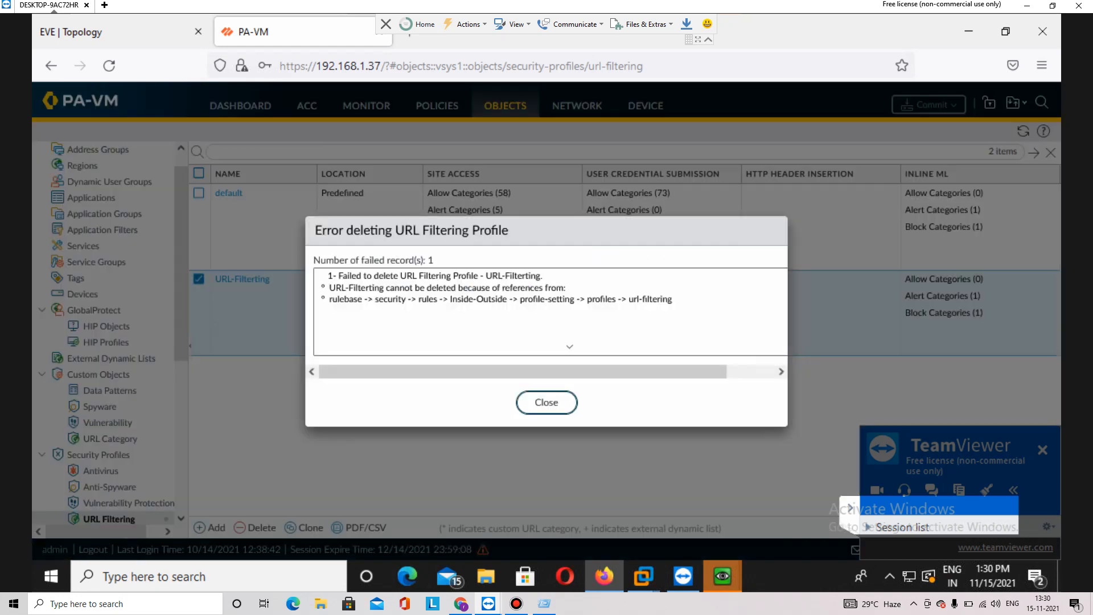
click(546, 401)
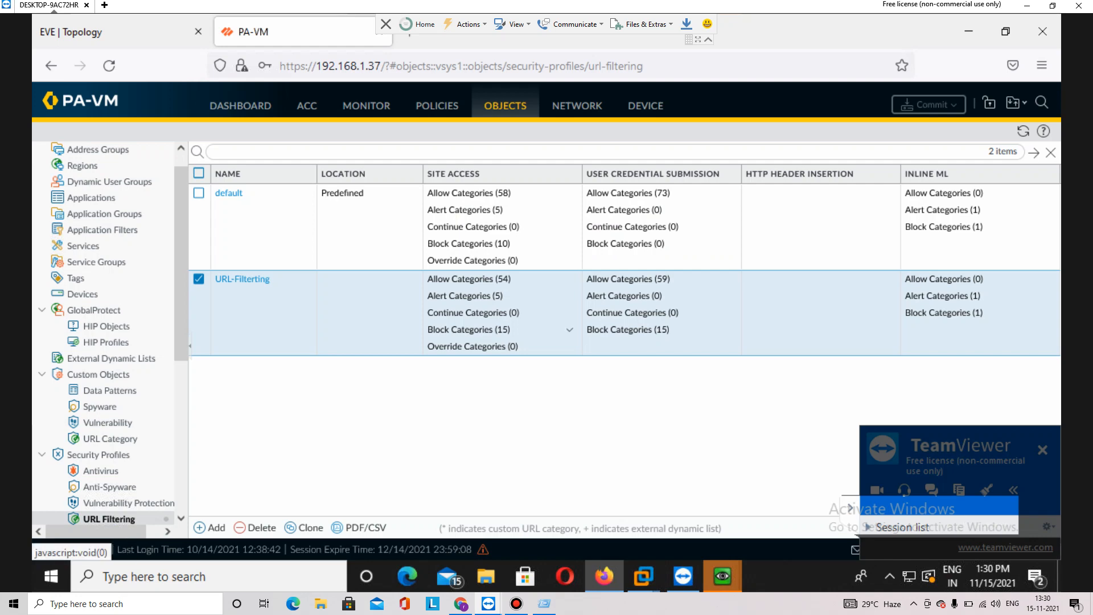
click(437, 105)
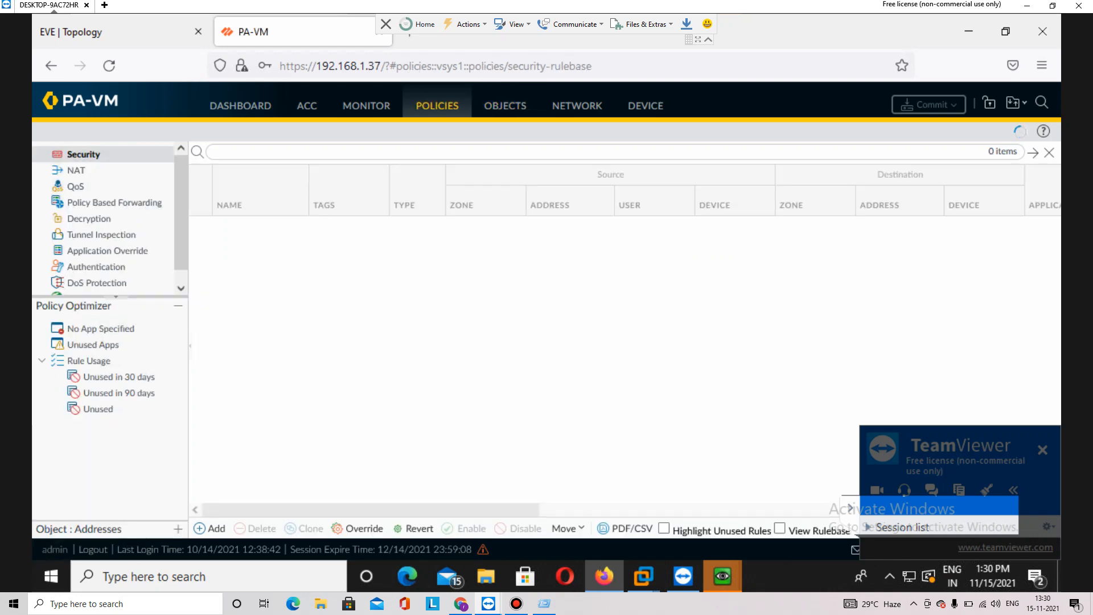
Set the Inside-Outside rule's URL Filtering profile to None and save the rule
click(245, 225)
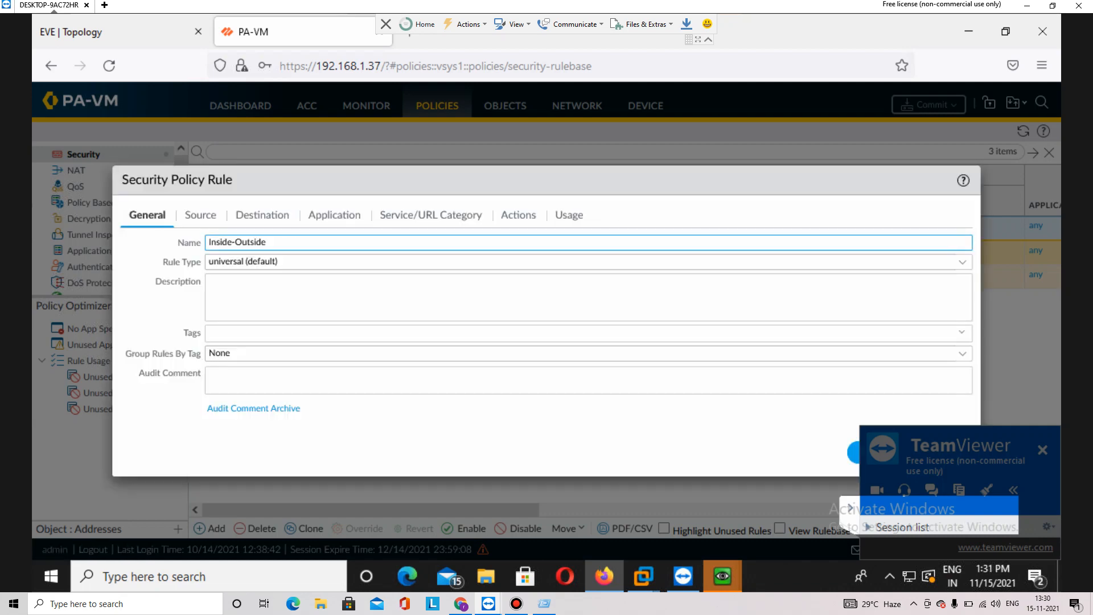
click(518, 214)
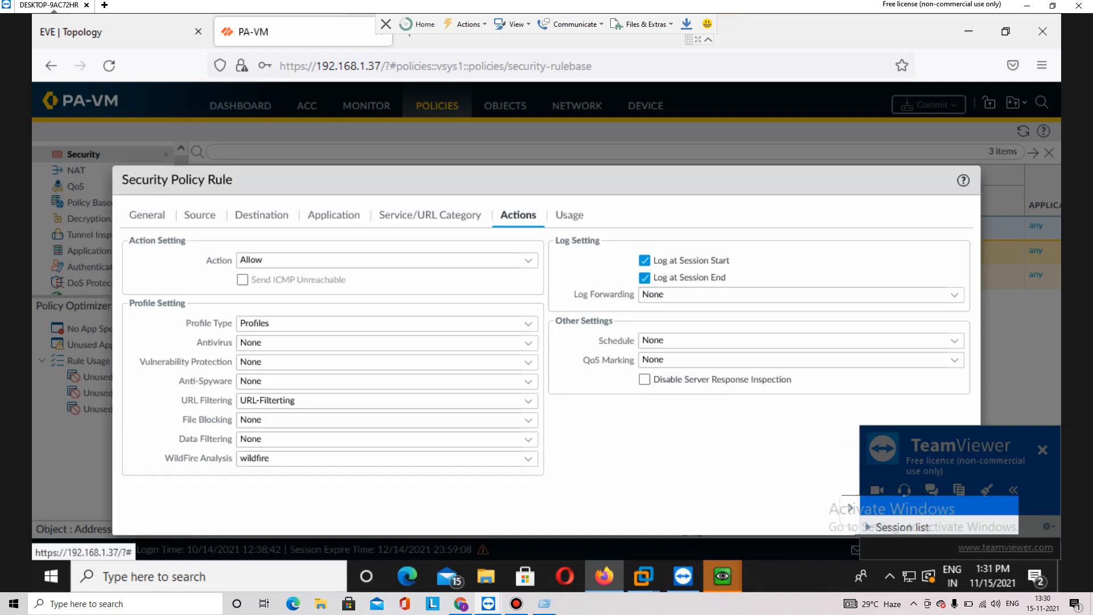
click(528, 400)
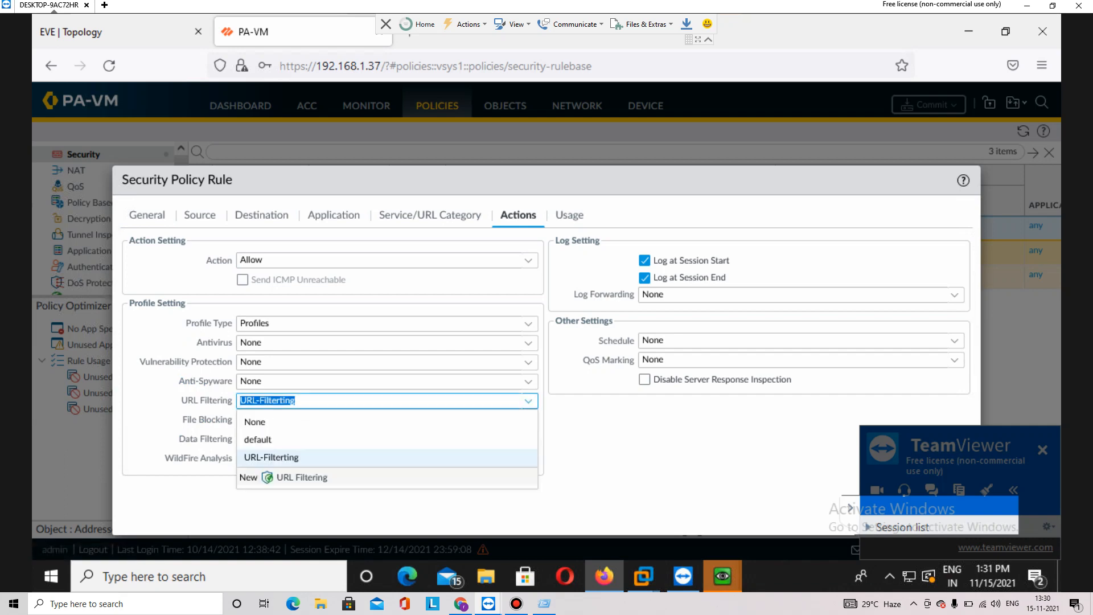
key(Up)
key(Up)
key(Return)
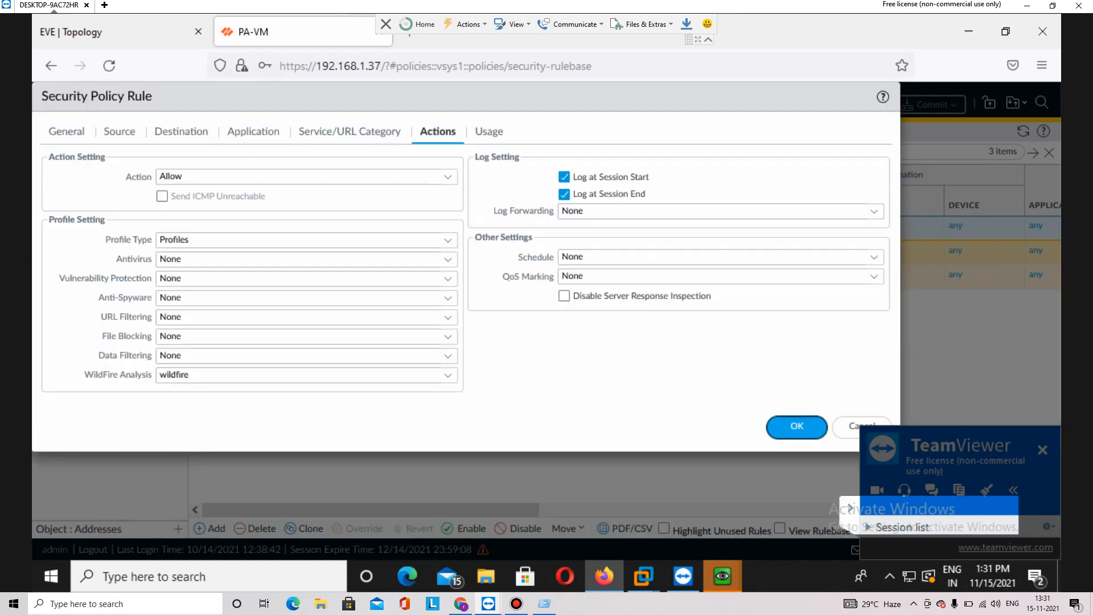
key(Return)
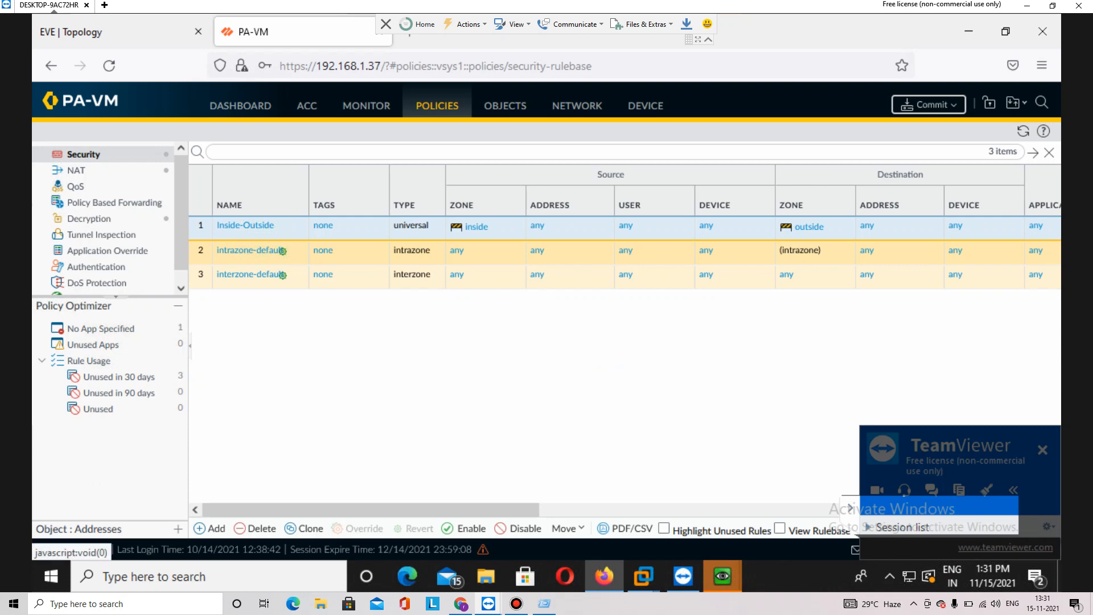
Delete the URL-Filterting profile, leaving only default
click(504, 105)
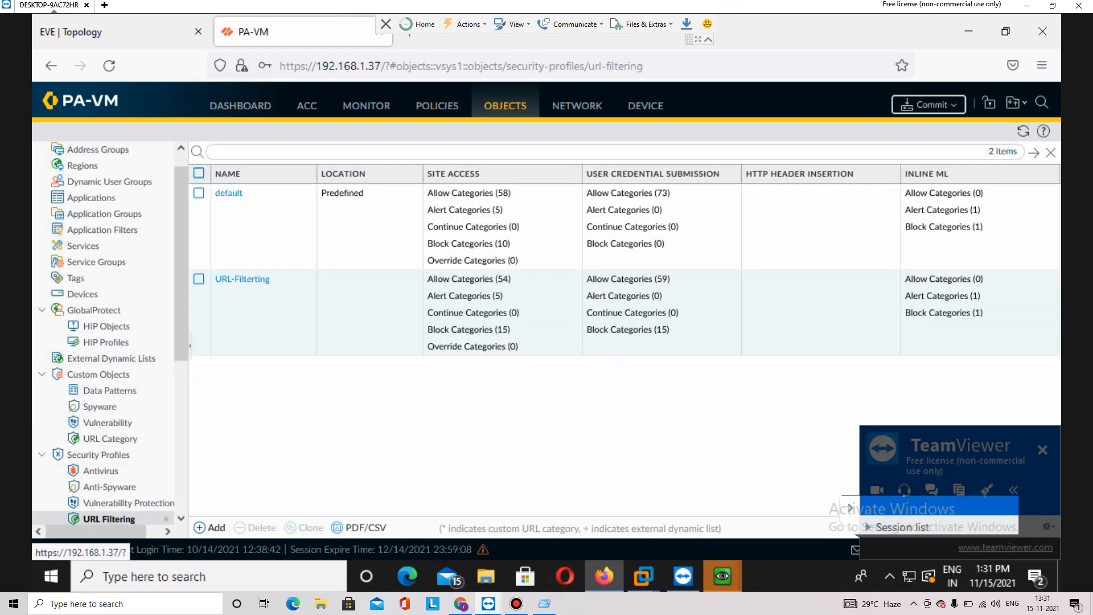
click(198, 279)
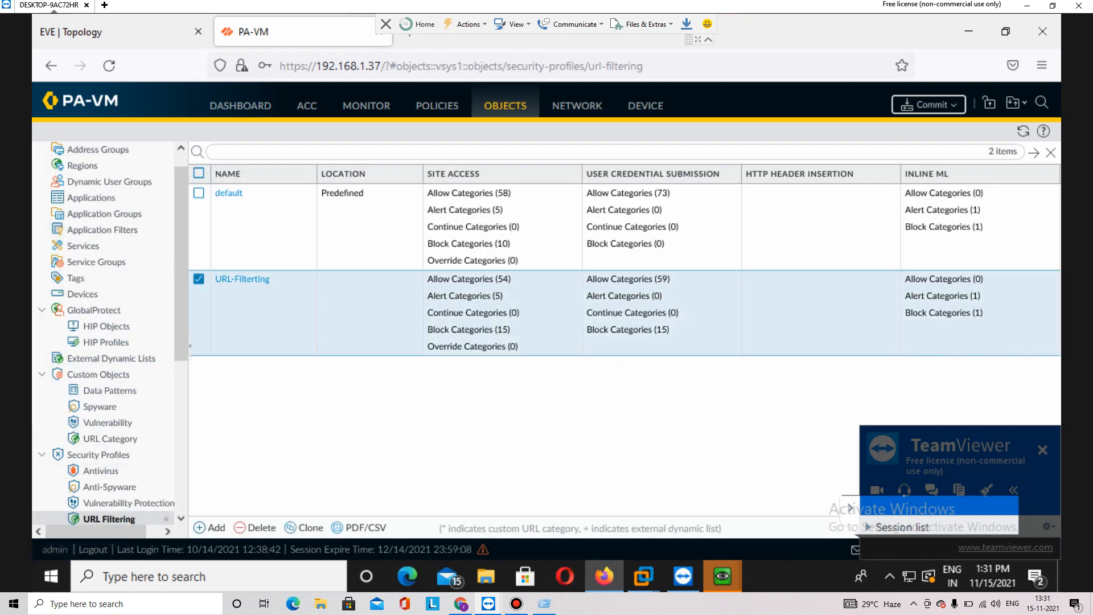
click(256, 527)
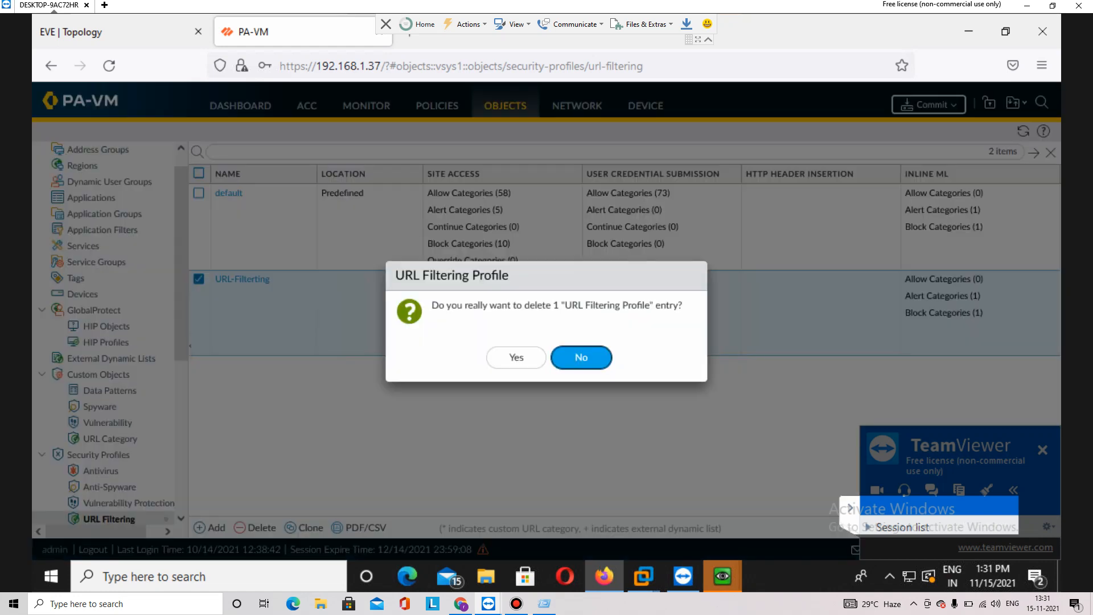
click(516, 357)
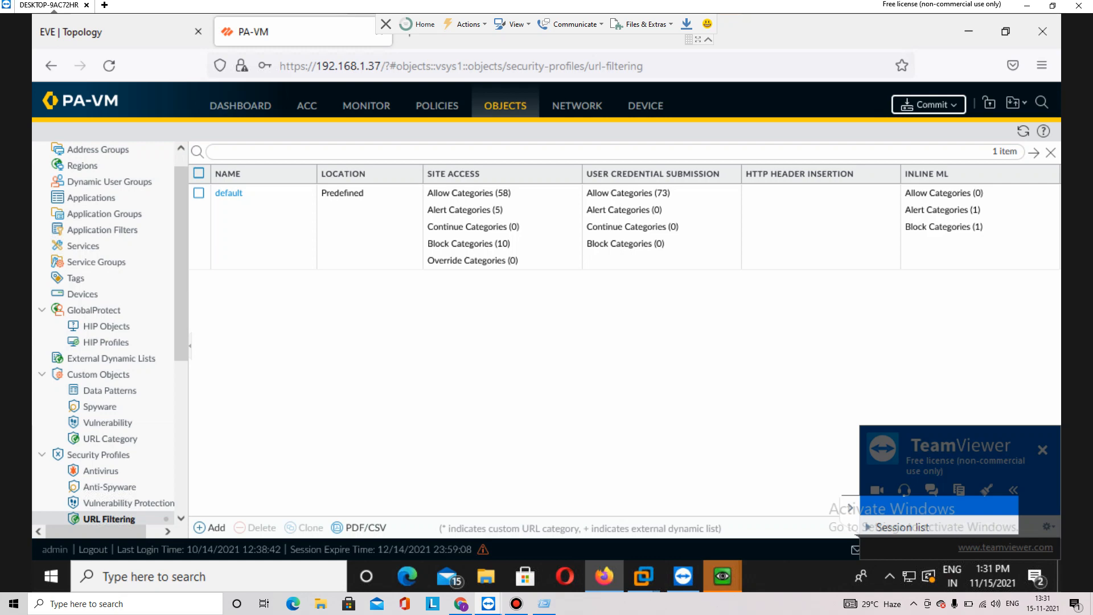
Commit the configuration to the firewall and return to the EVE topology
click(928, 104)
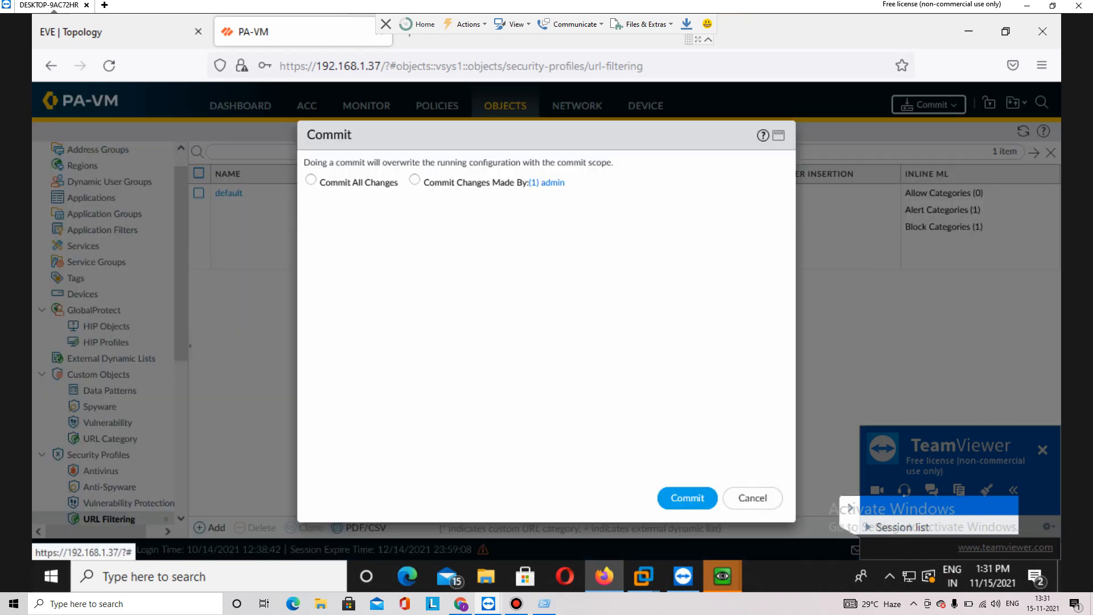
click(687, 497)
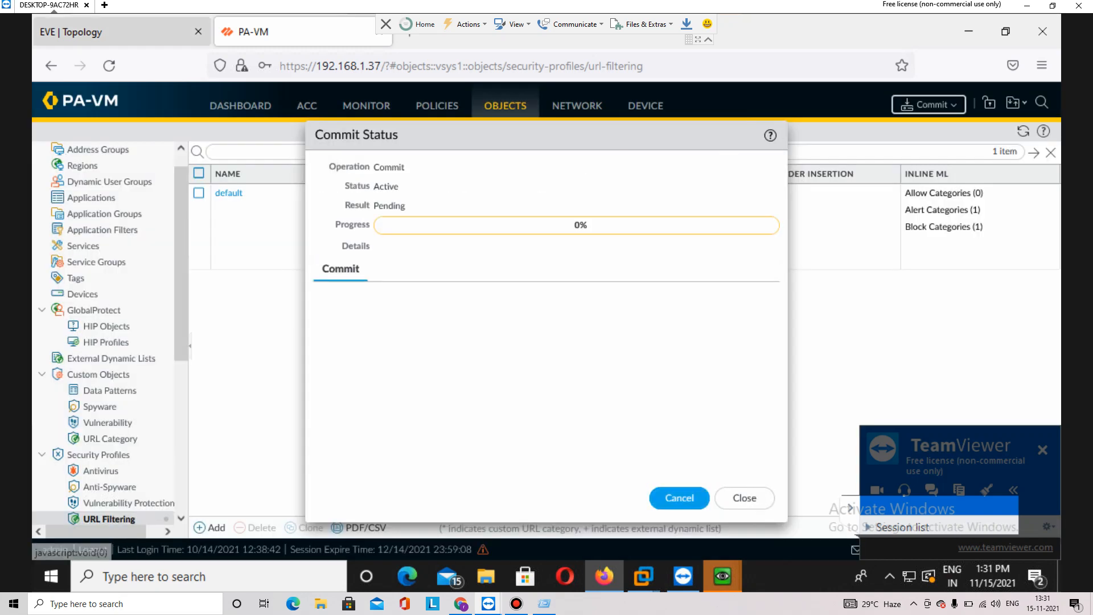
key(ctrl+Tab)
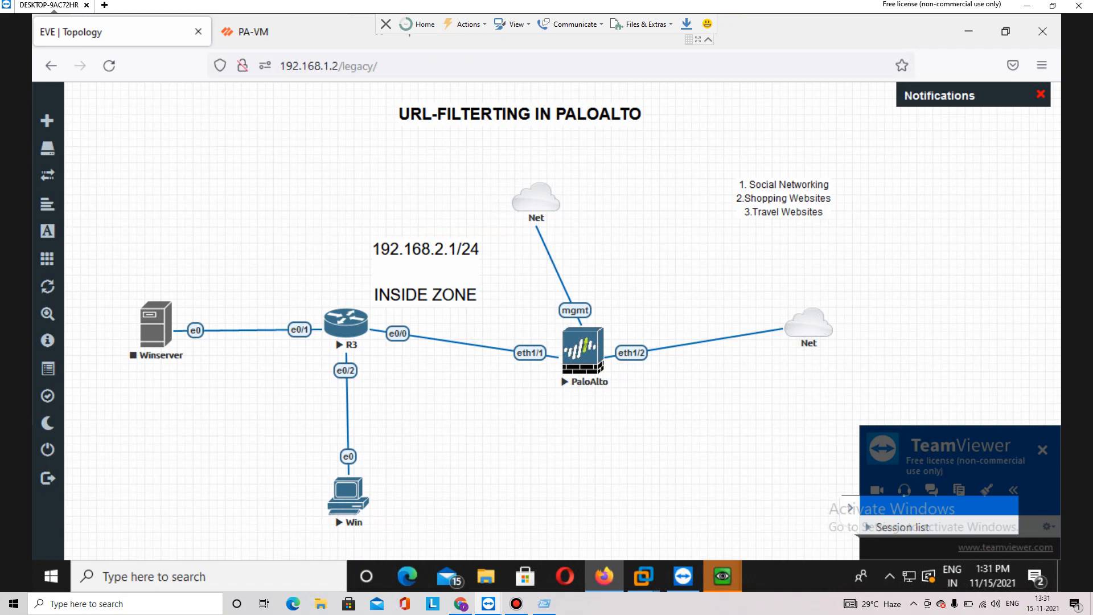
Open the Win client console, dismiss the hardware wizard, and launch cmd
click(348, 495)
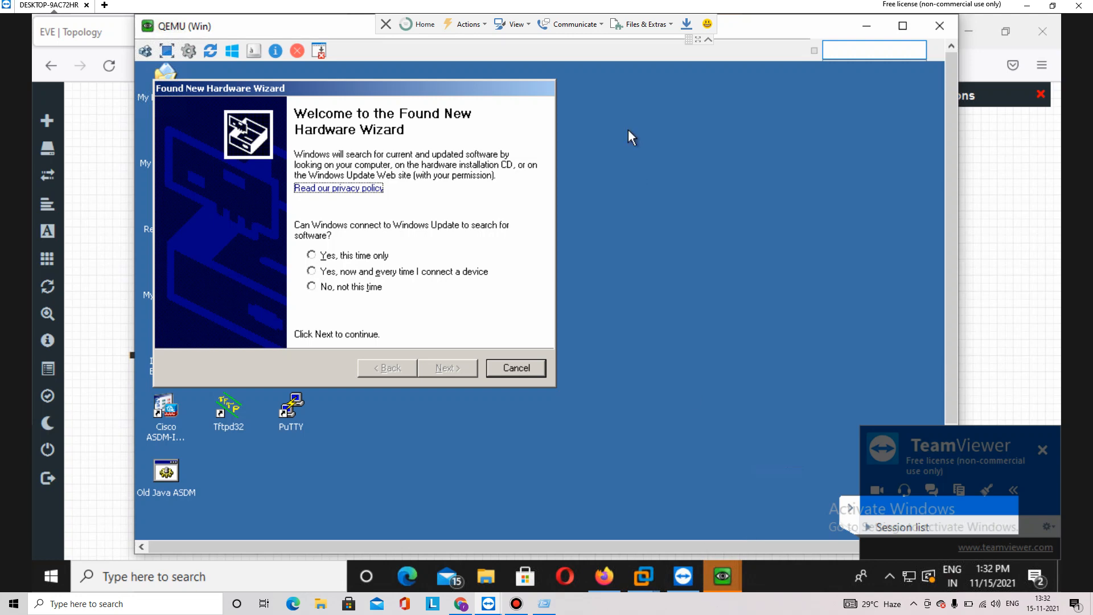
click(507, 370)
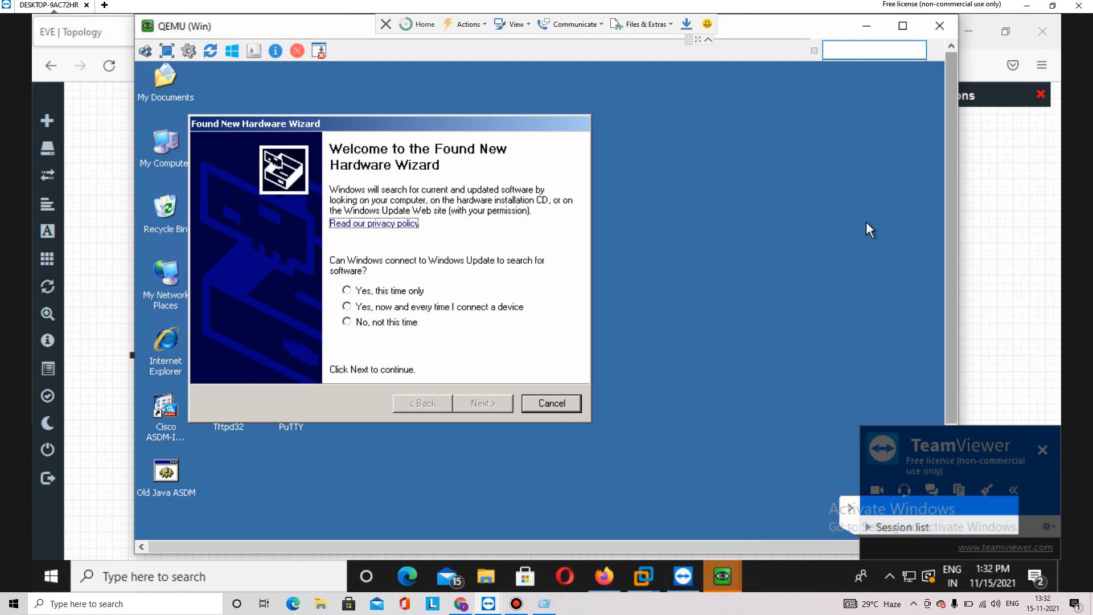
scroll(865, 221, down, 3)
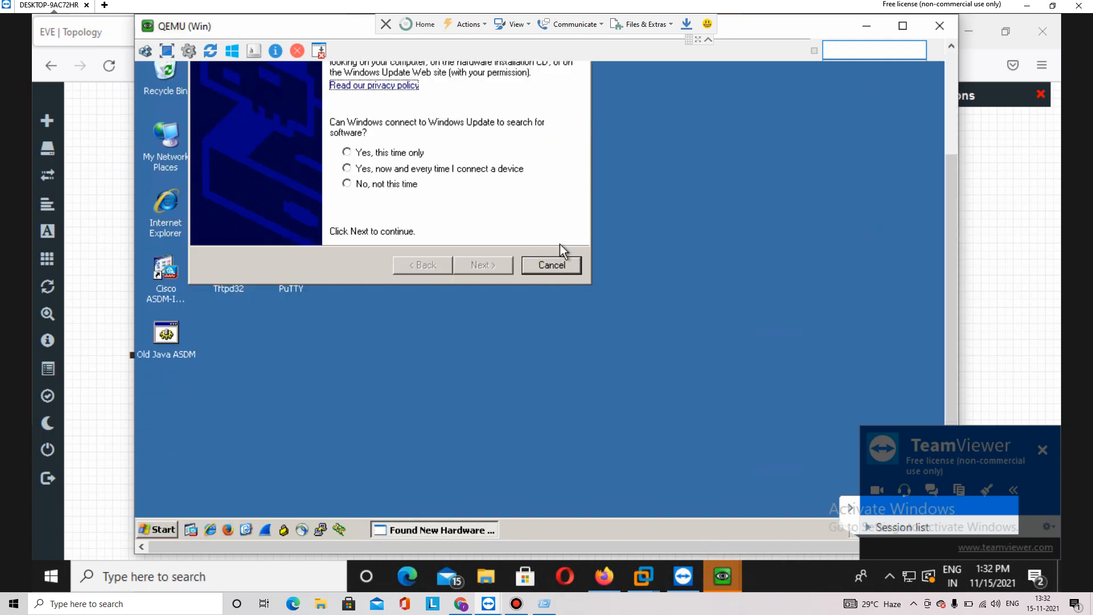
click(558, 261)
click(162, 530)
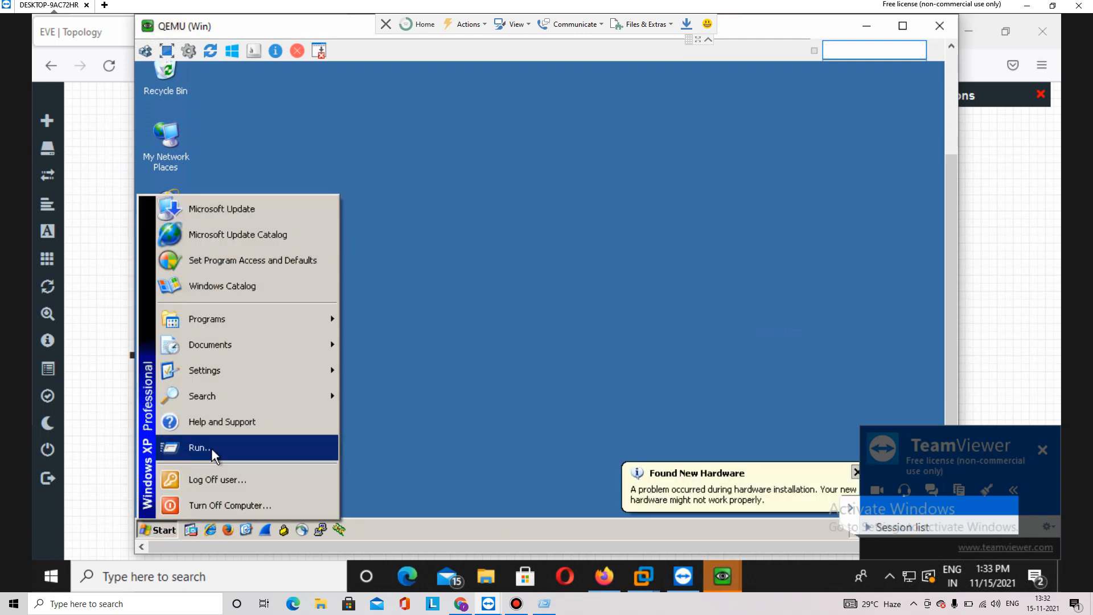
click(213, 448)
text(cmd)
key(Return)
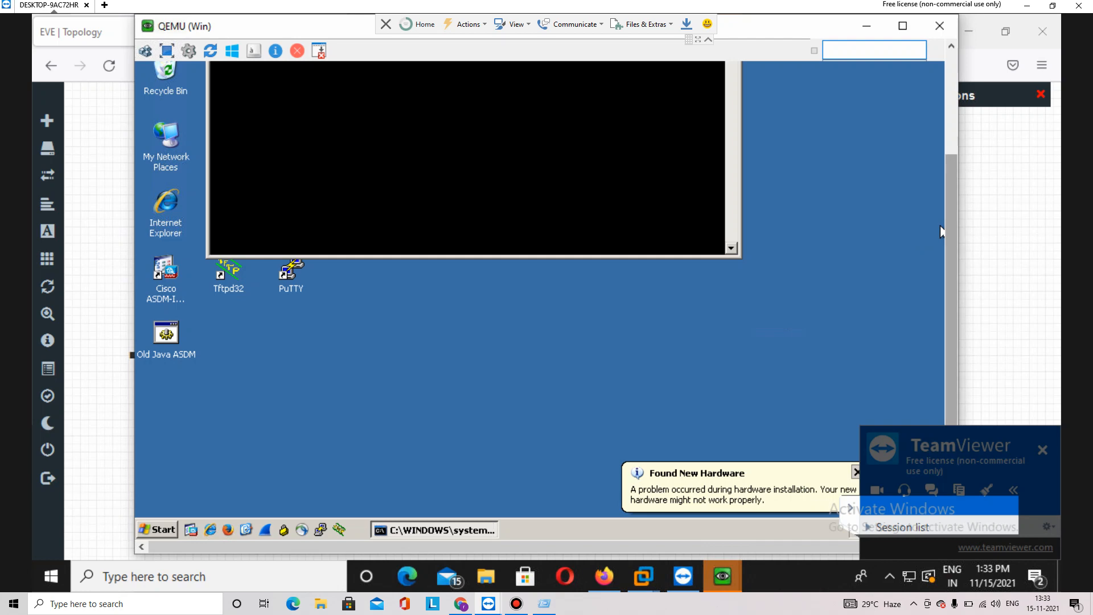
Run ipconfig and ping gateway 192.168.2.1, confirming address 192.168.2.150 and replies
scroll(941, 230, up, 3)
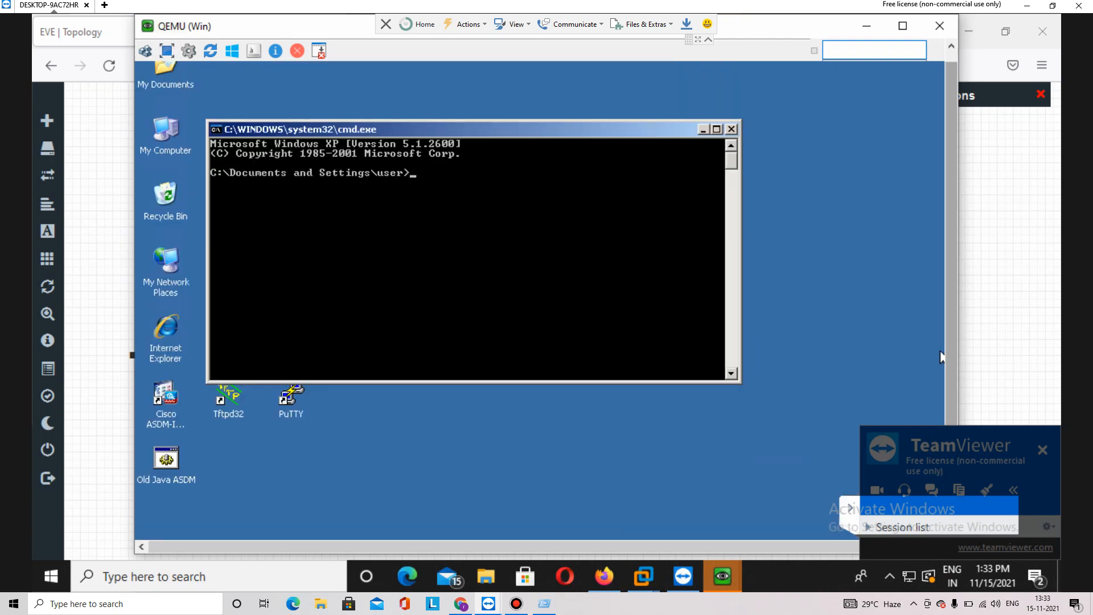
text(ipconfig)
key(Return)
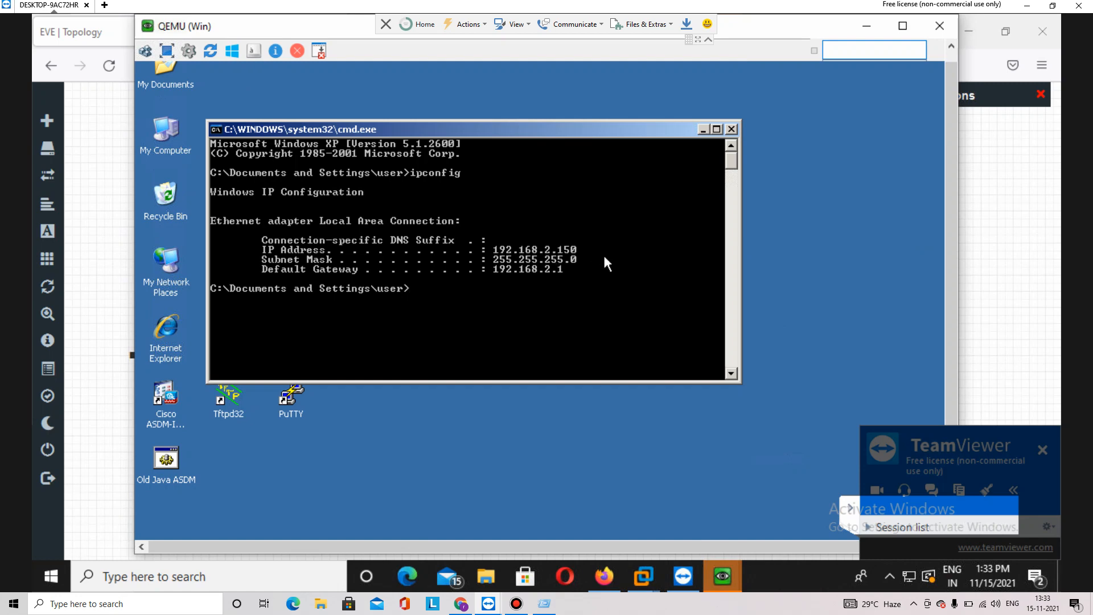
text(ping 192.168.2.1)
key(Return)
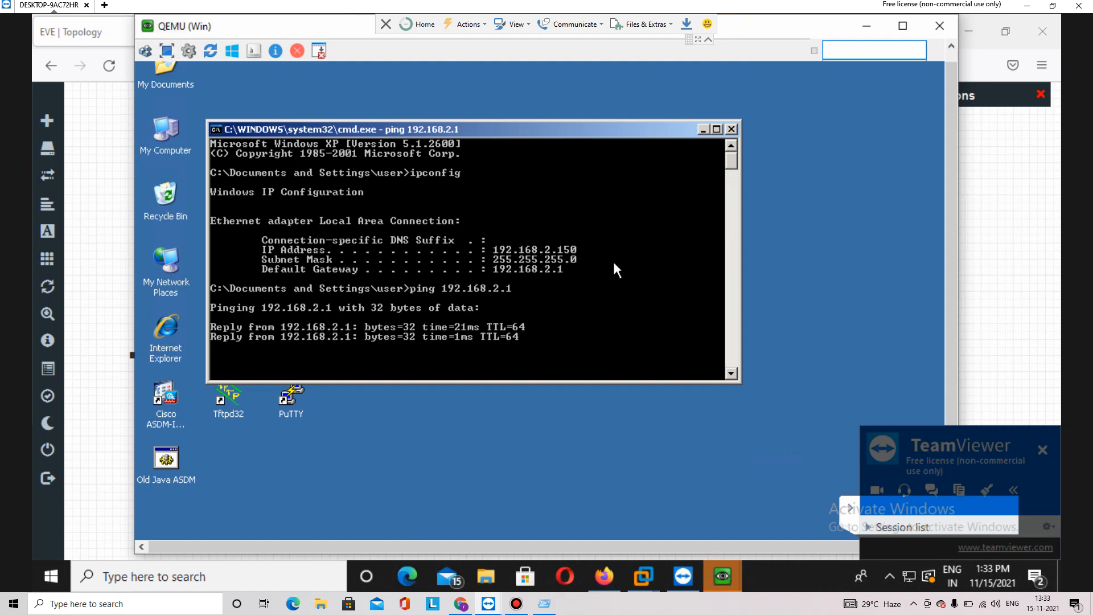
click(866, 26)
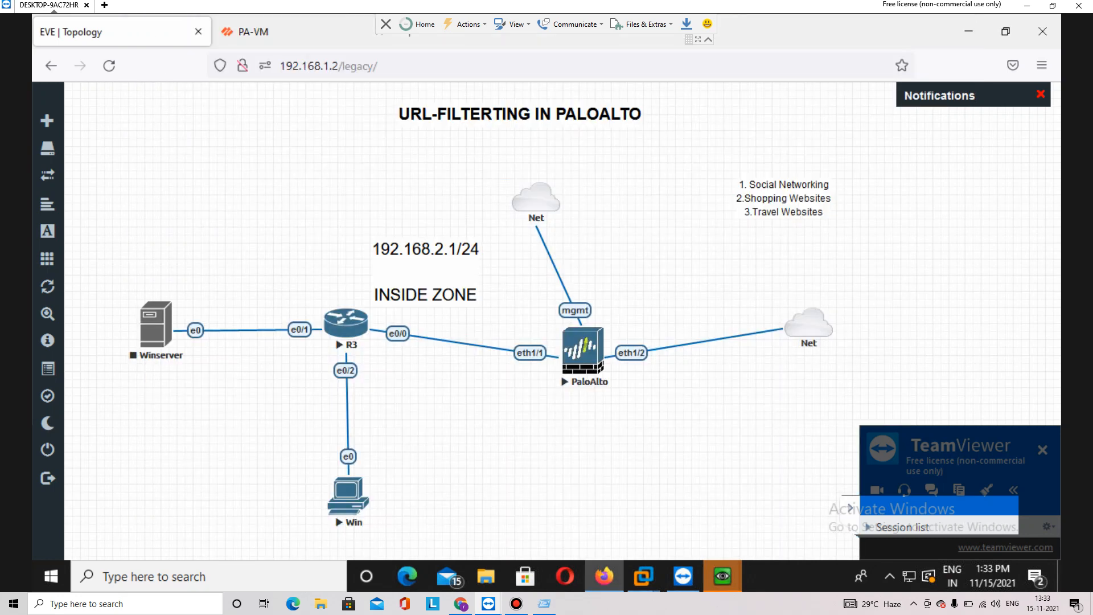
Close the successful commit status and review the firewall's Network > Interfaces page
click(296, 32)
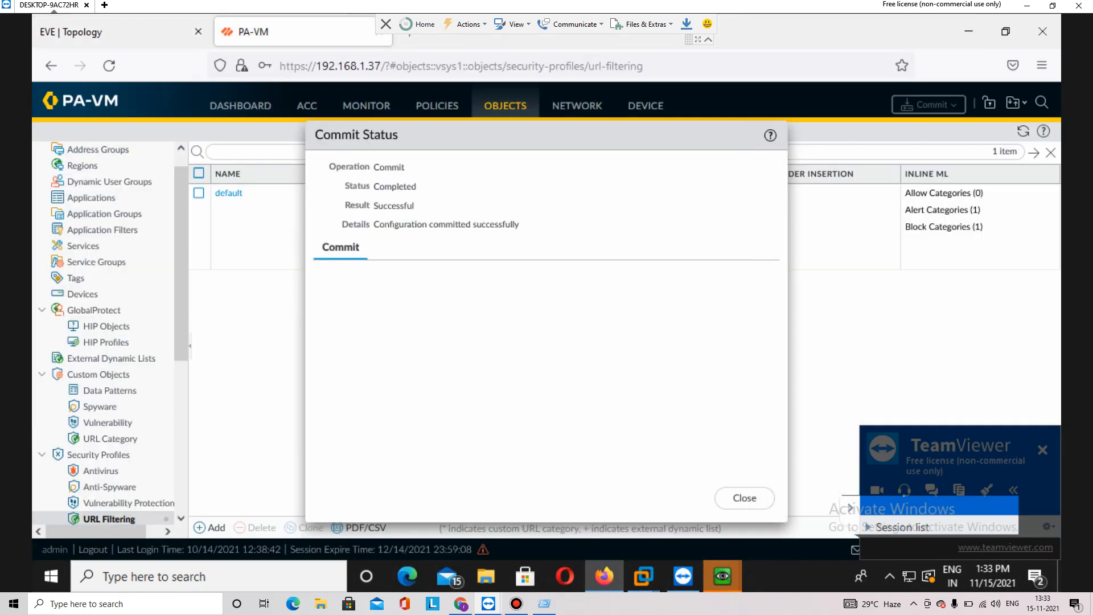
click(745, 497)
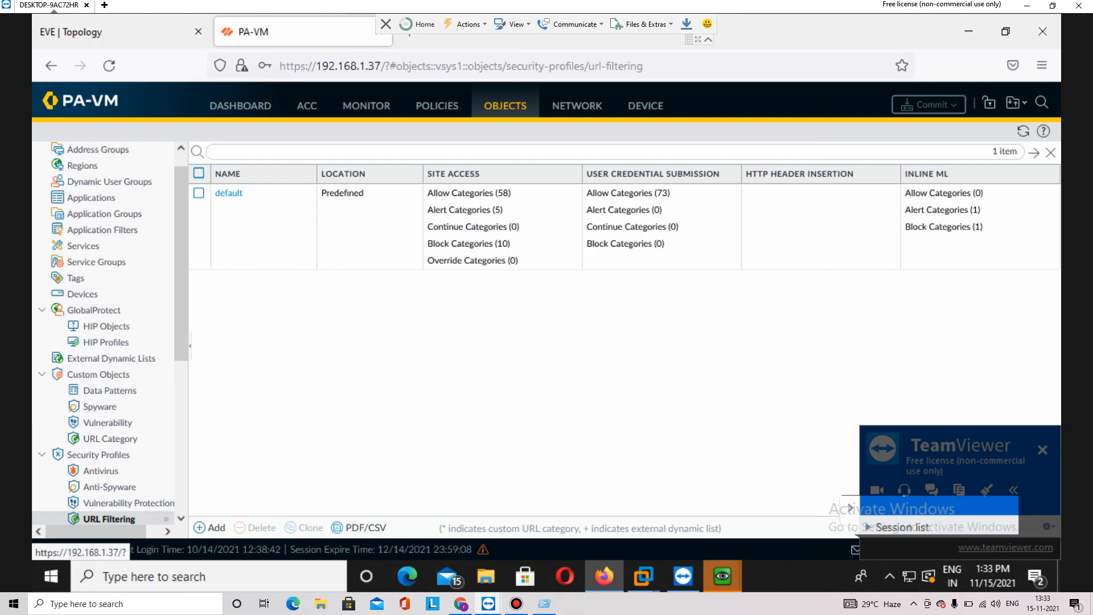
click(576, 105)
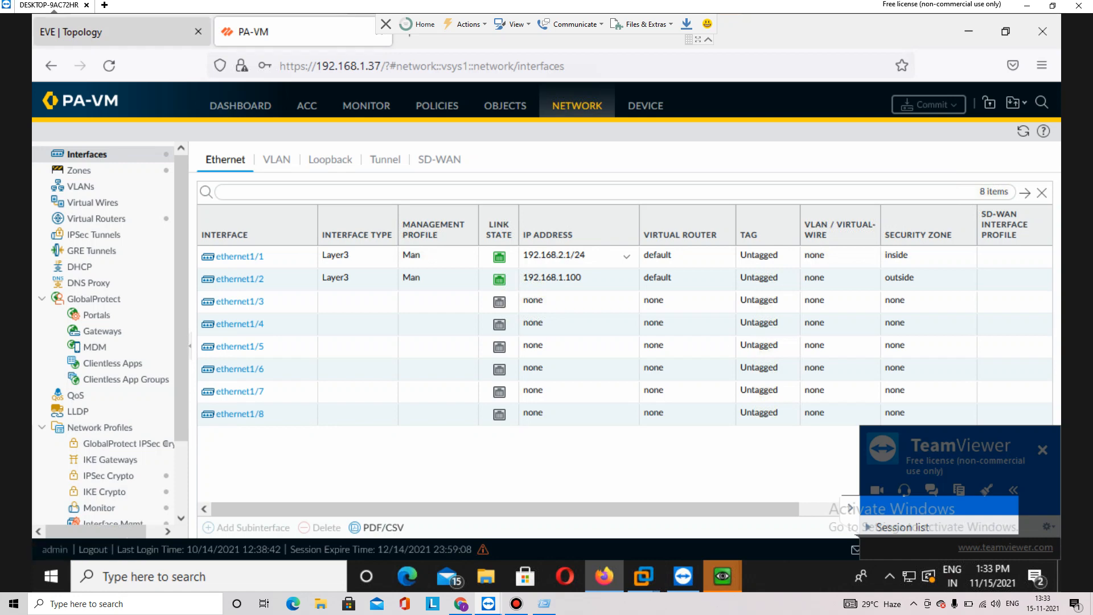
Return to the EVE topology diagram with Win, R3 and the PaloAlto firewall
click(114, 32)
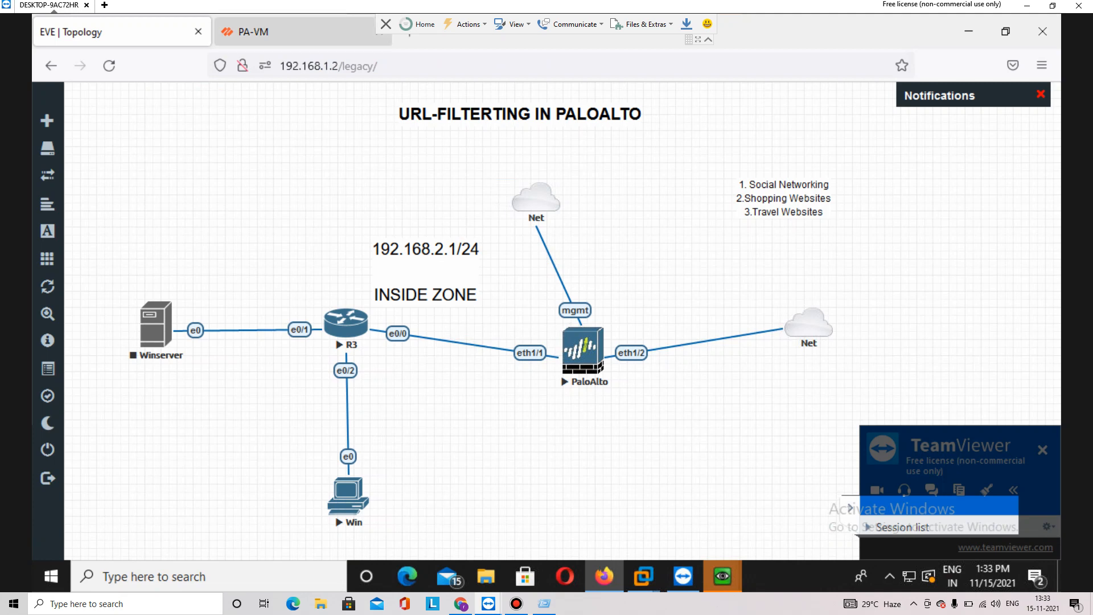
key(ctrl+alt+d)
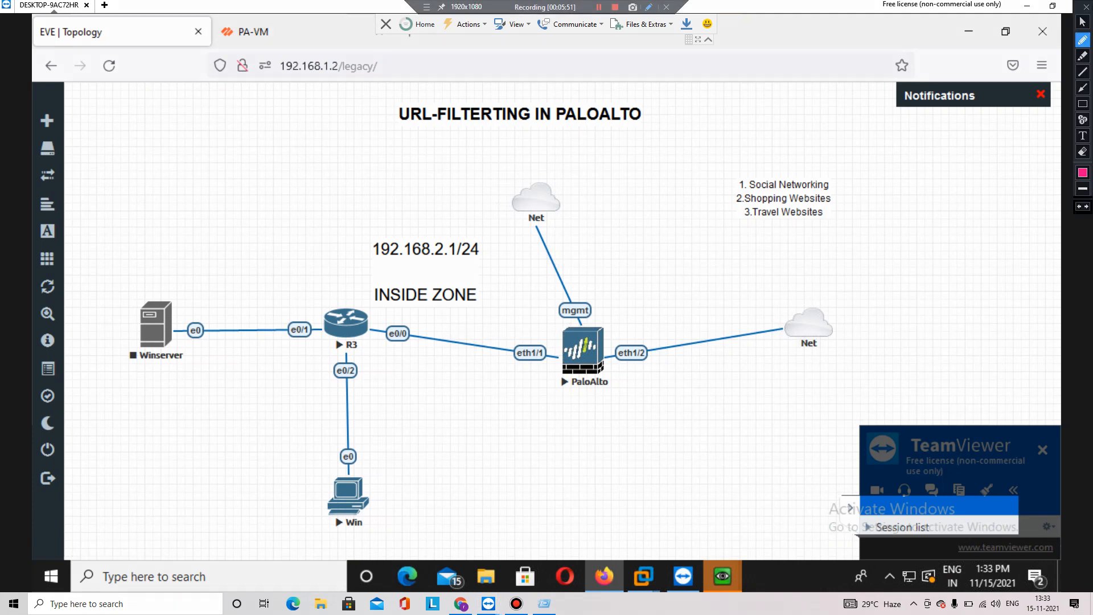
mouse_move(355, 471)
mouse_down()
mouse_move(395, 410)
mouse_move(509, 338)
mouse_up()
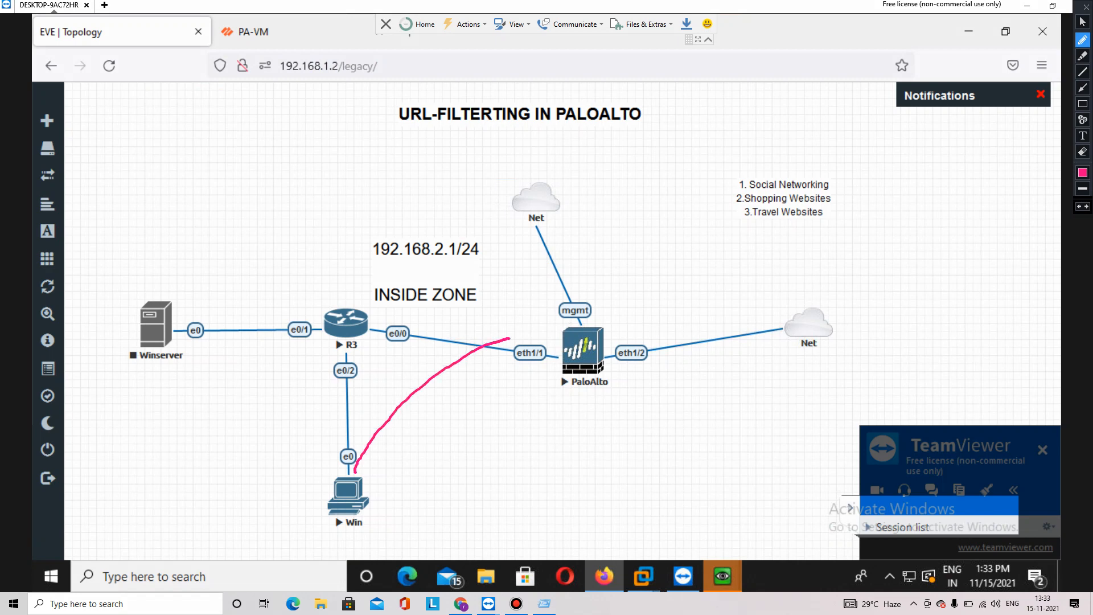
key(ctrl+alt+d)
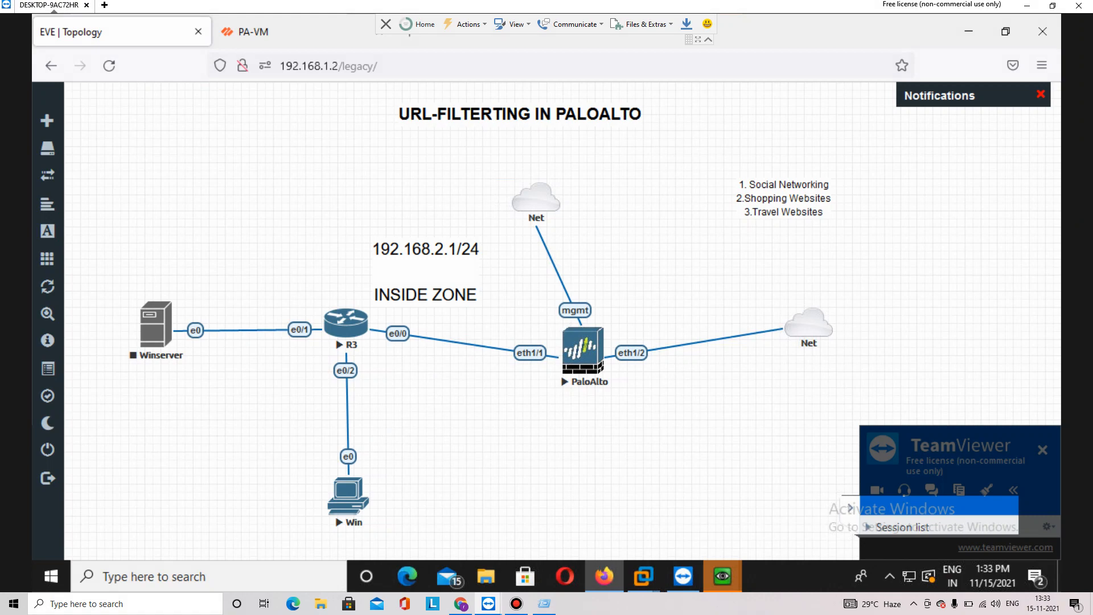
Ping google.com and 8.8.8.8 from the XP client; 8.8.8.8 times out with 100% loss
mouse_move(722, 576)
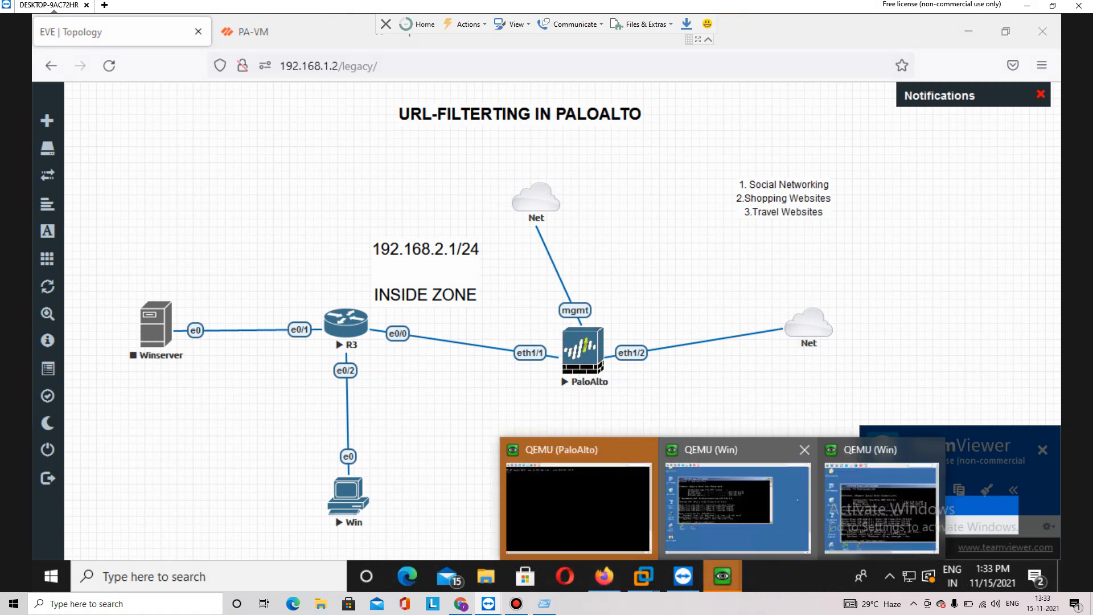
click(760, 525)
text(pi)
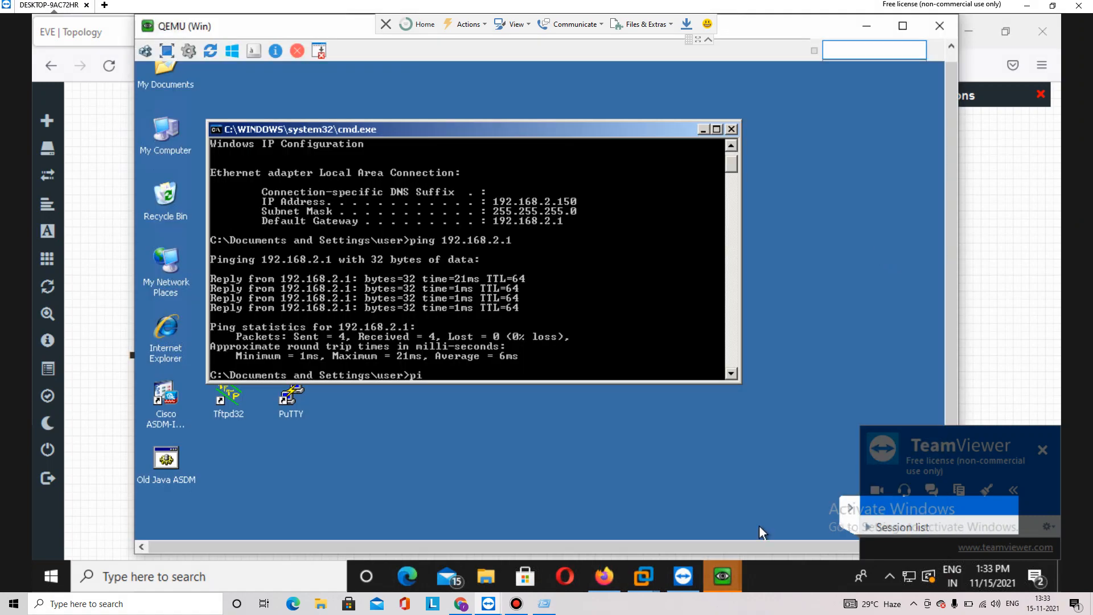
text(ng google.com)
key(Return)
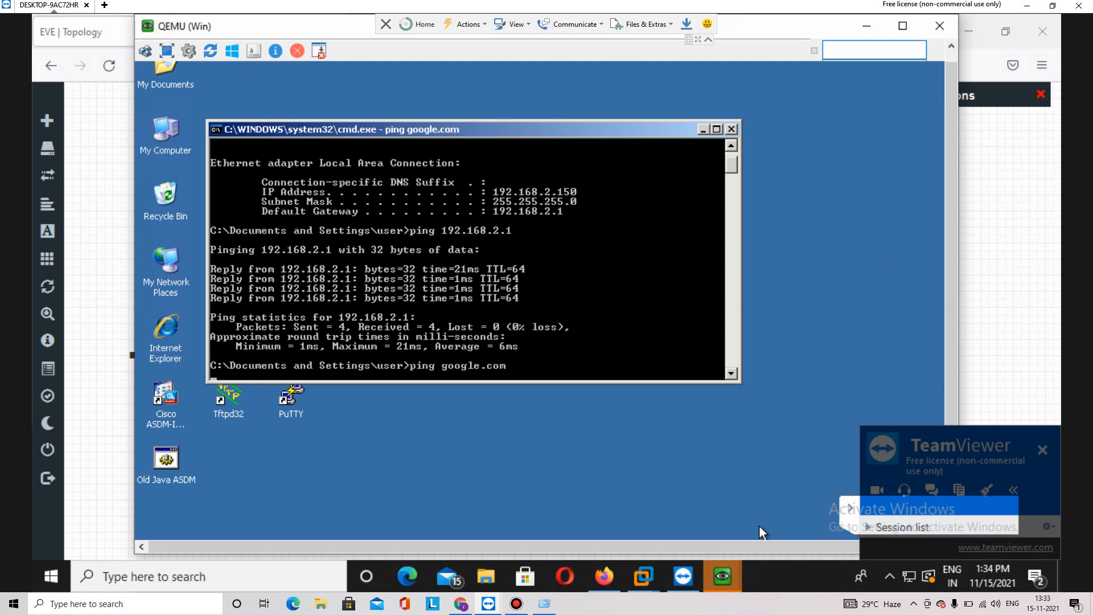
key(ctrl+c)
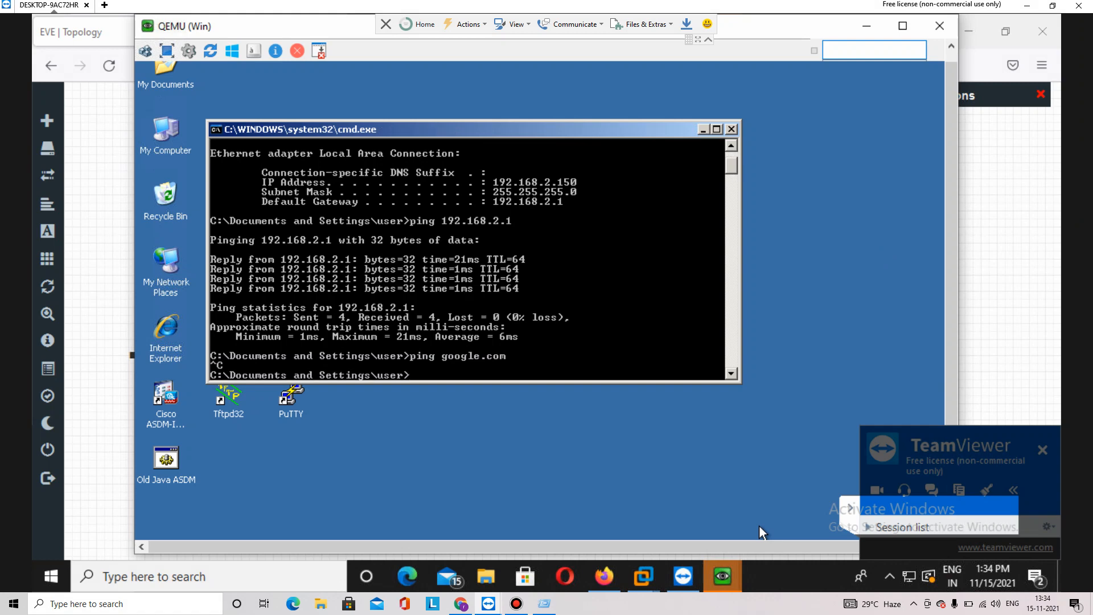
text(ping 8.8.8.8)
key(Return)
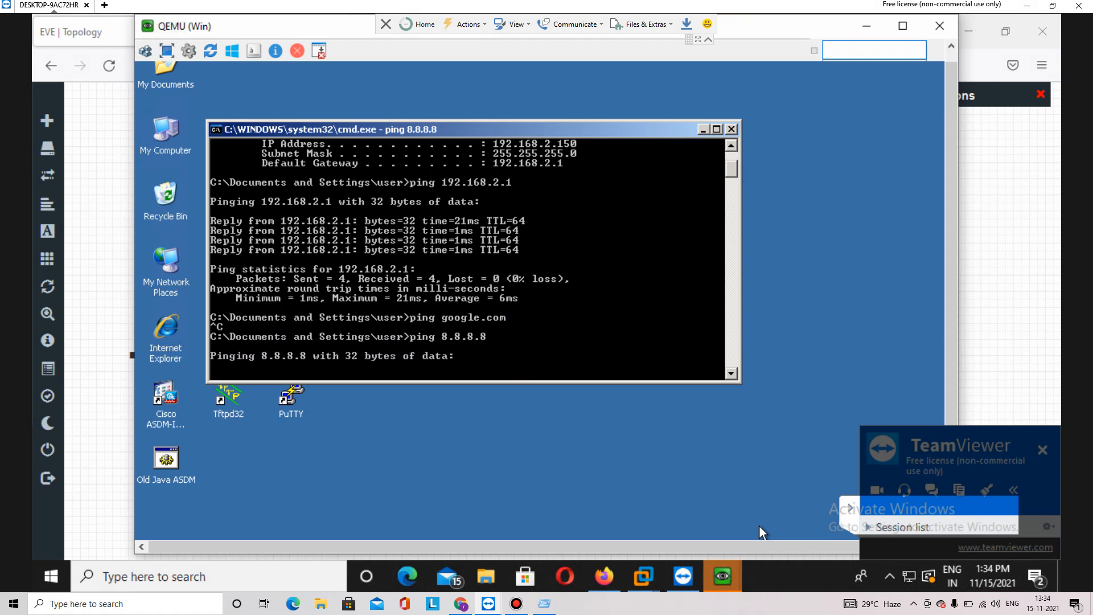
key(ctrl+c)
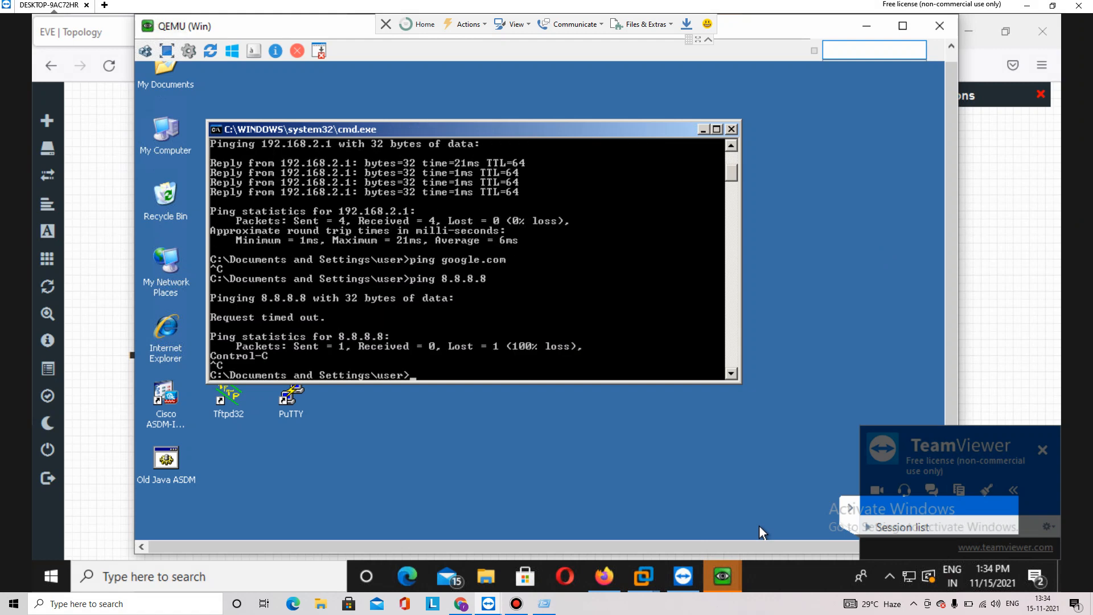
Ping gateway 192.168.2.1 successfully and confirm address 192.168.2.150 with ipconfig
text(ping 192.168.2.1)
key(Return)
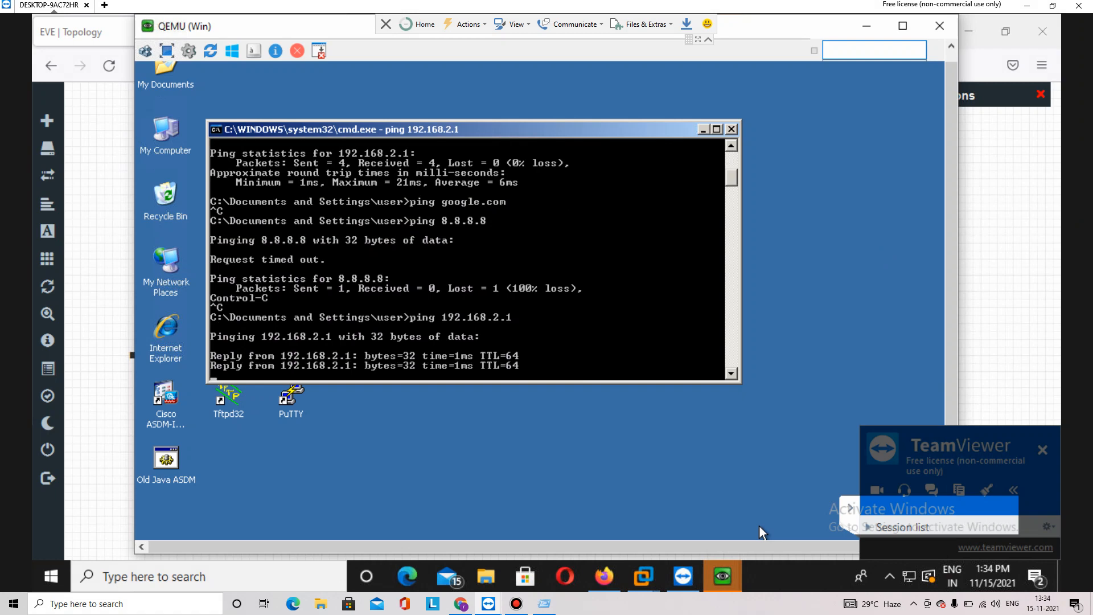
key(ctrl+c)
text(ipconfi)
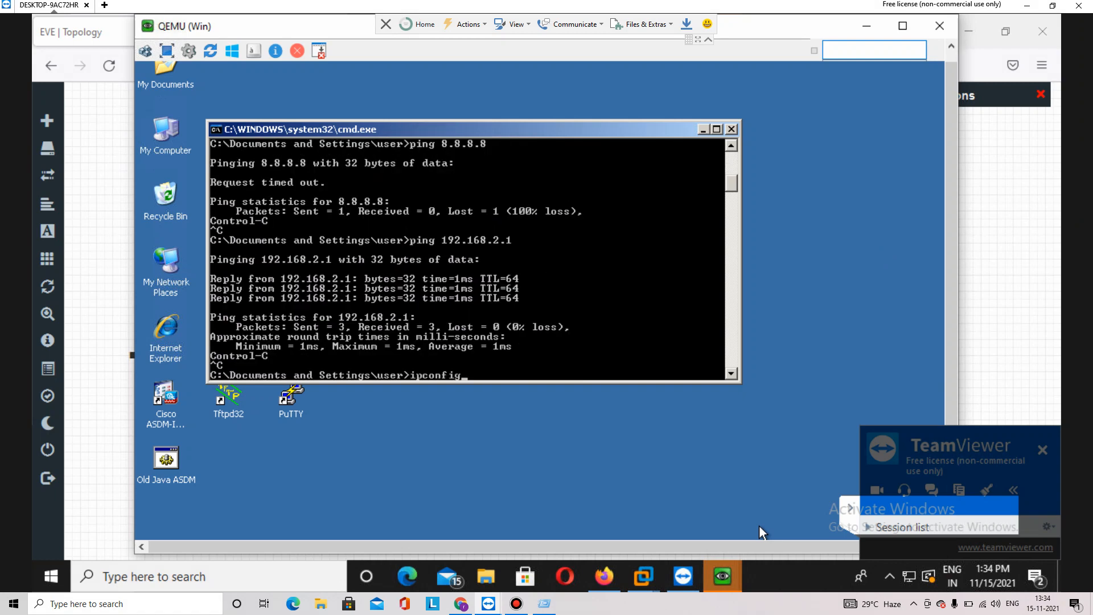
text(g)
key(Return)
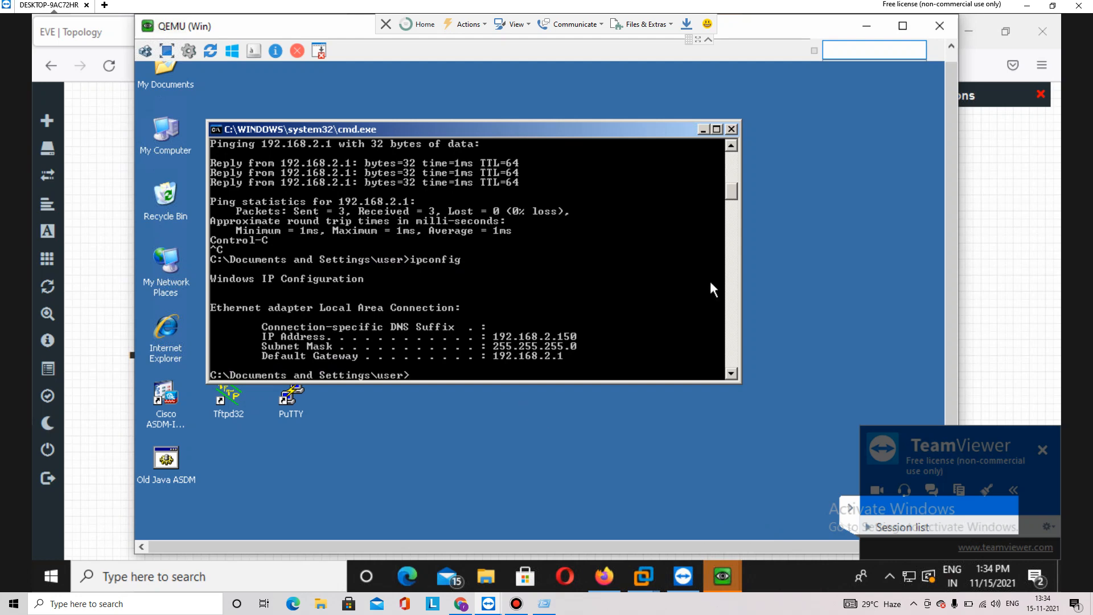
click(865, 26)
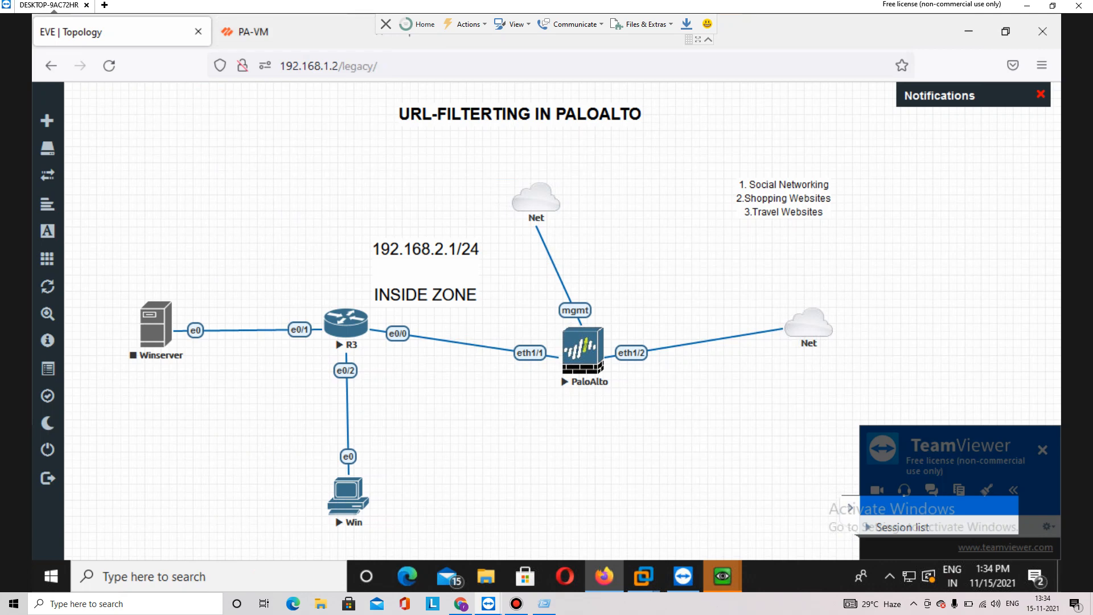
Bring up the PA-VM firewall console and log in as admin
click(721, 576)
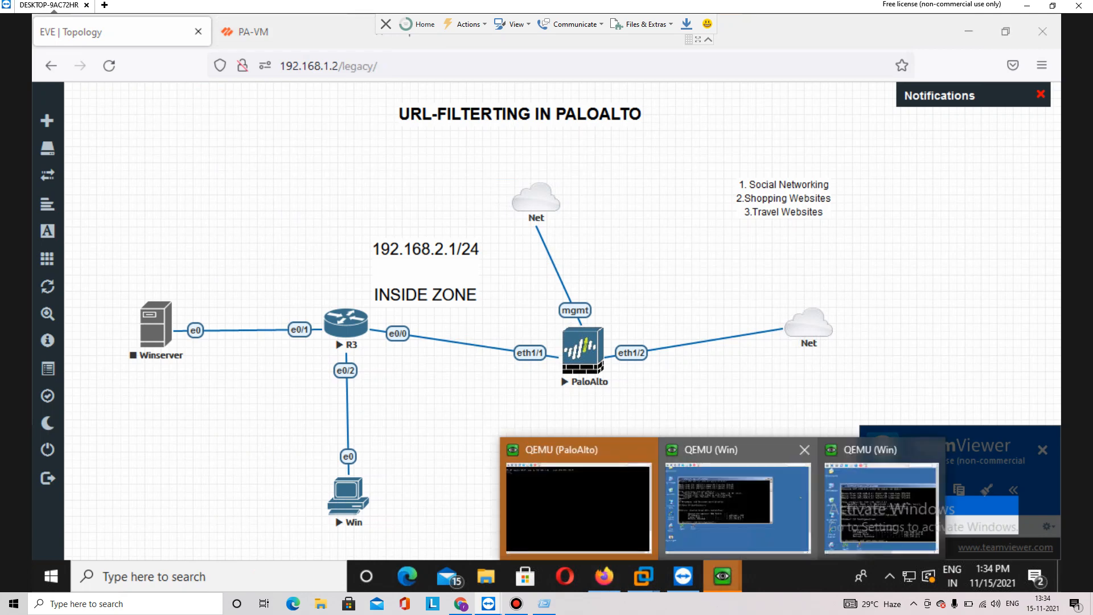
click(578, 504)
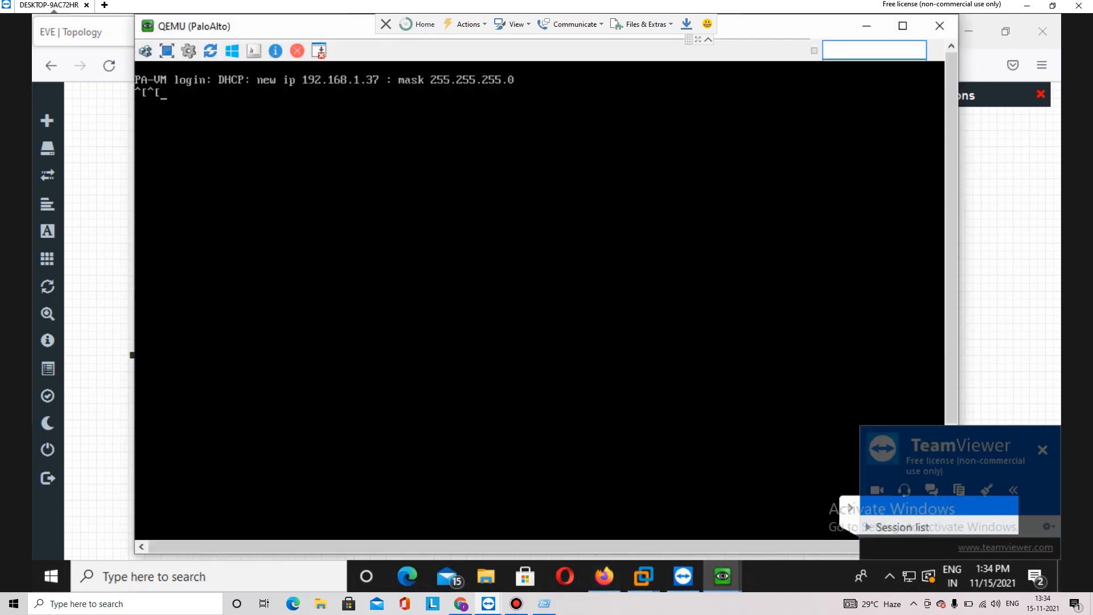
key(Return)
key(Return)
text(admin)
key(Return)
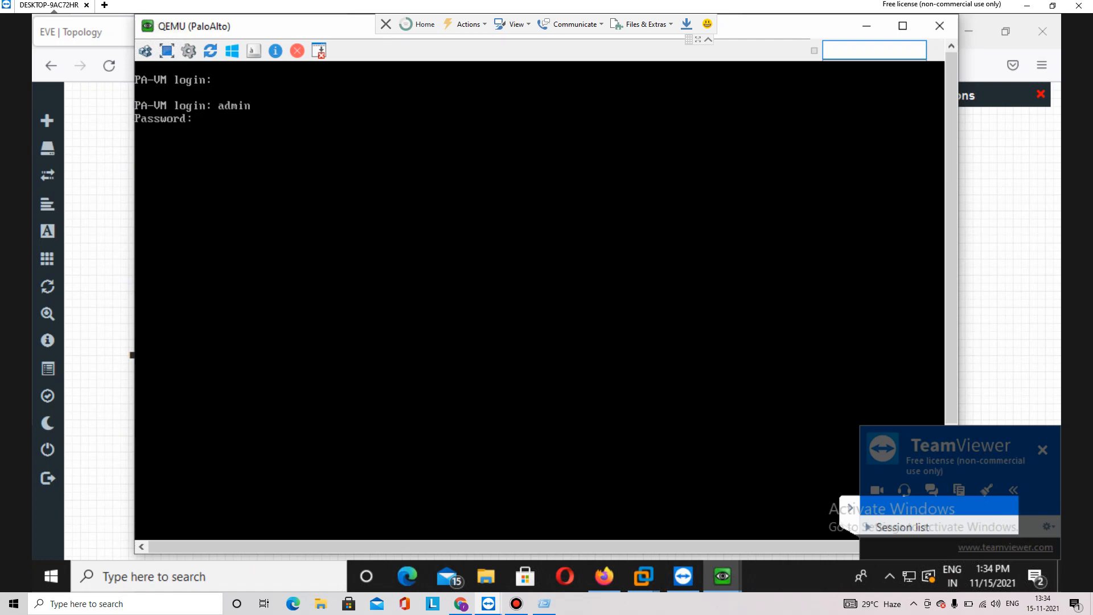
key(Return)
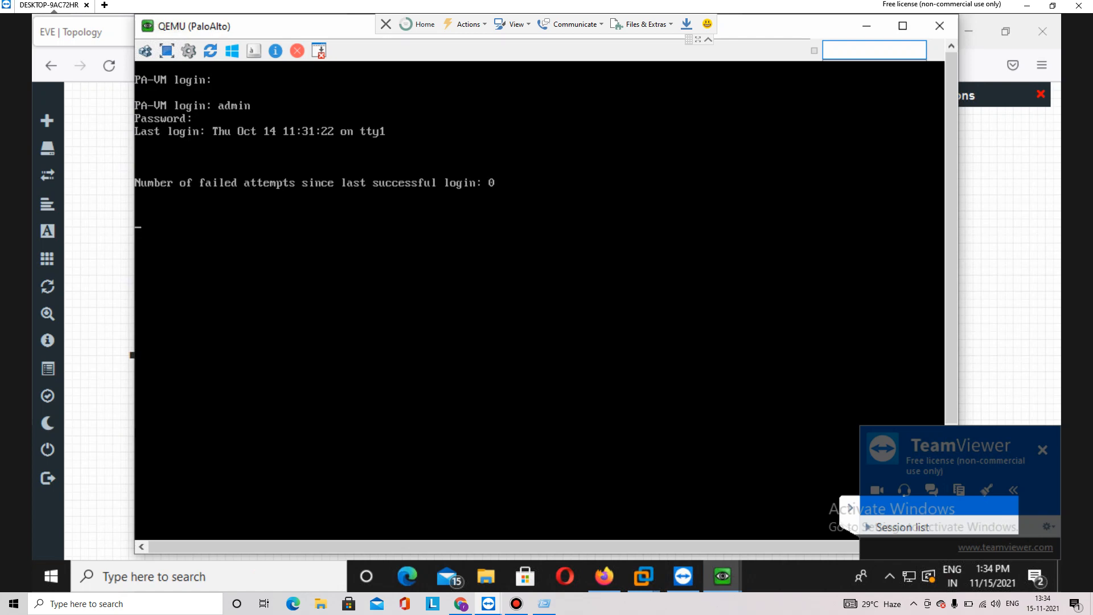
Run 'ping host 8.8.8.8' on the firewall, getting replies at about 4 ms
text(ping hosyt)
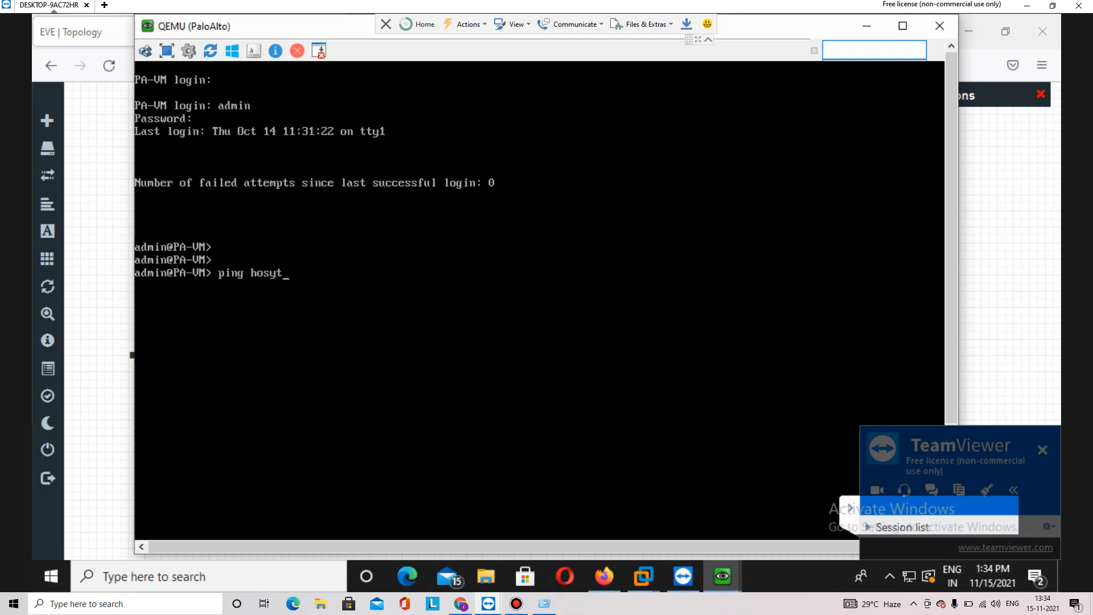
key(BackSpace)
key(BackSpace)
key(BackSpace)
text(t 8.8.8.8)
key(Return)
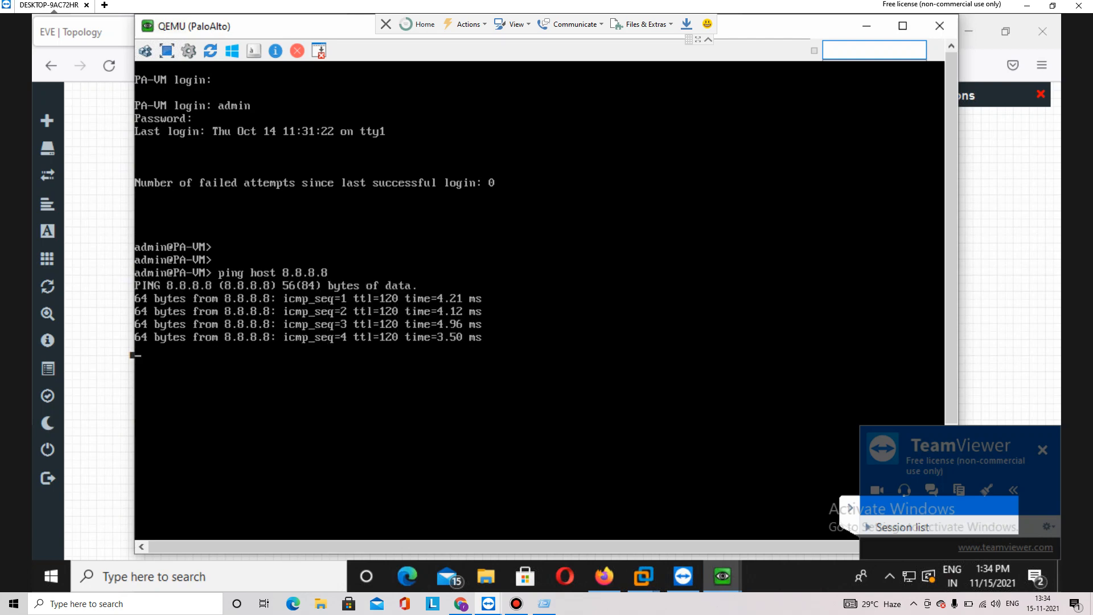
key(alt+Tab)
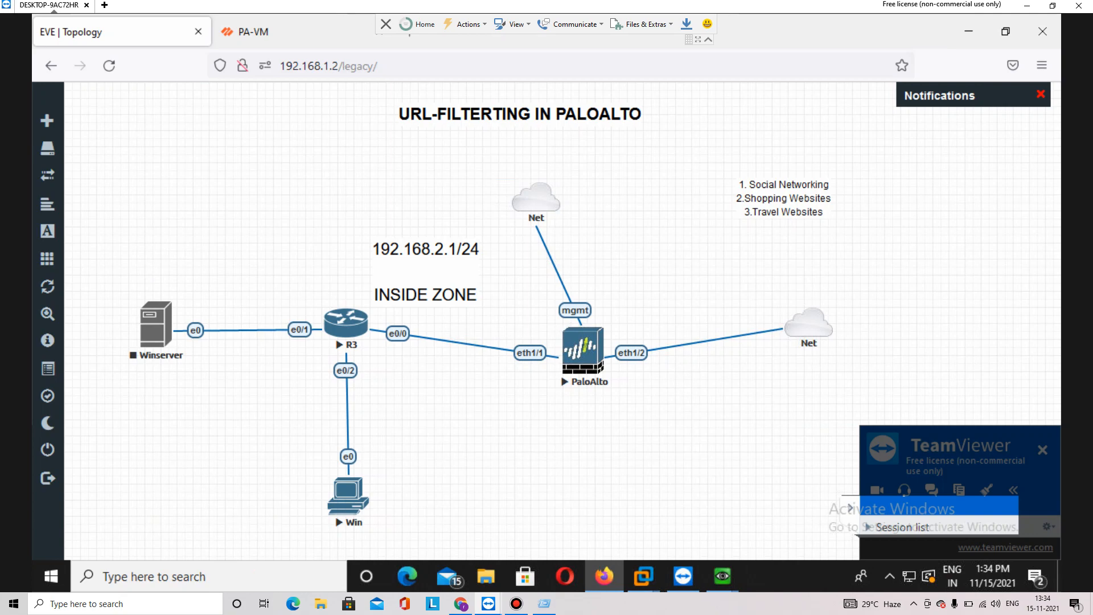
Review the security policy rules on the PA-VM, then return to the Ethernet interfaces list
key(ctrl+Tab)
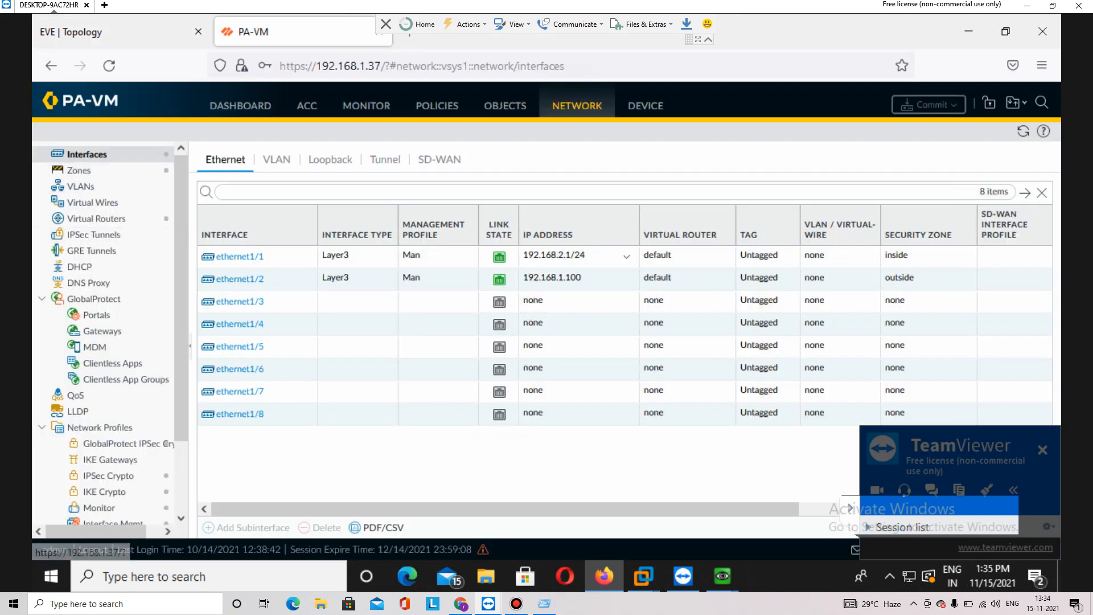
click(437, 105)
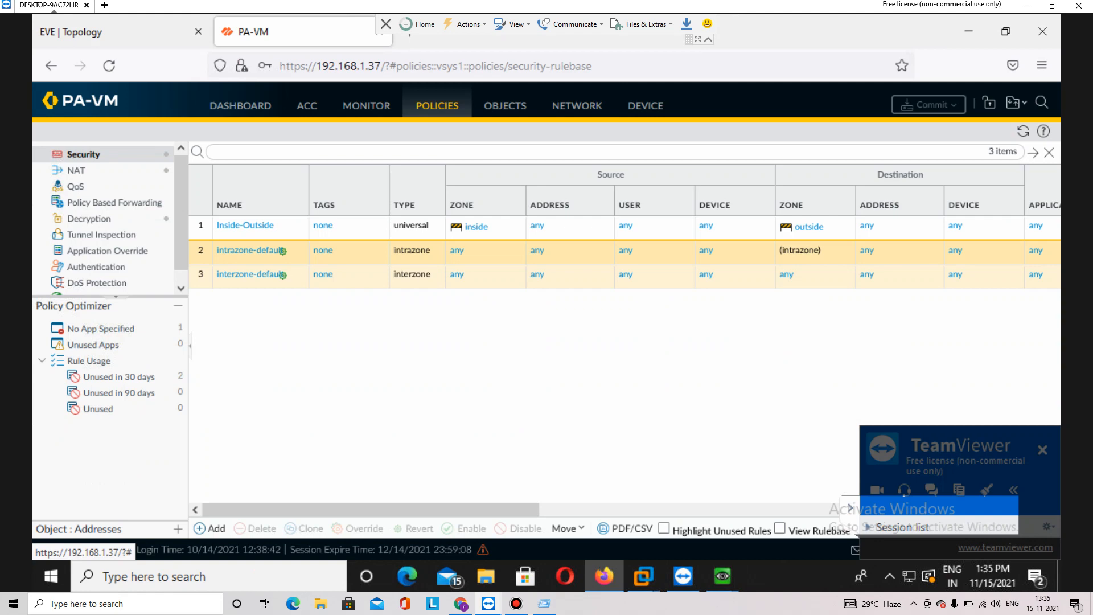
mouse_move(370, 509)
mouse_down()
mouse_move(715, 508)
mouse_move(370, 508)
mouse_up()
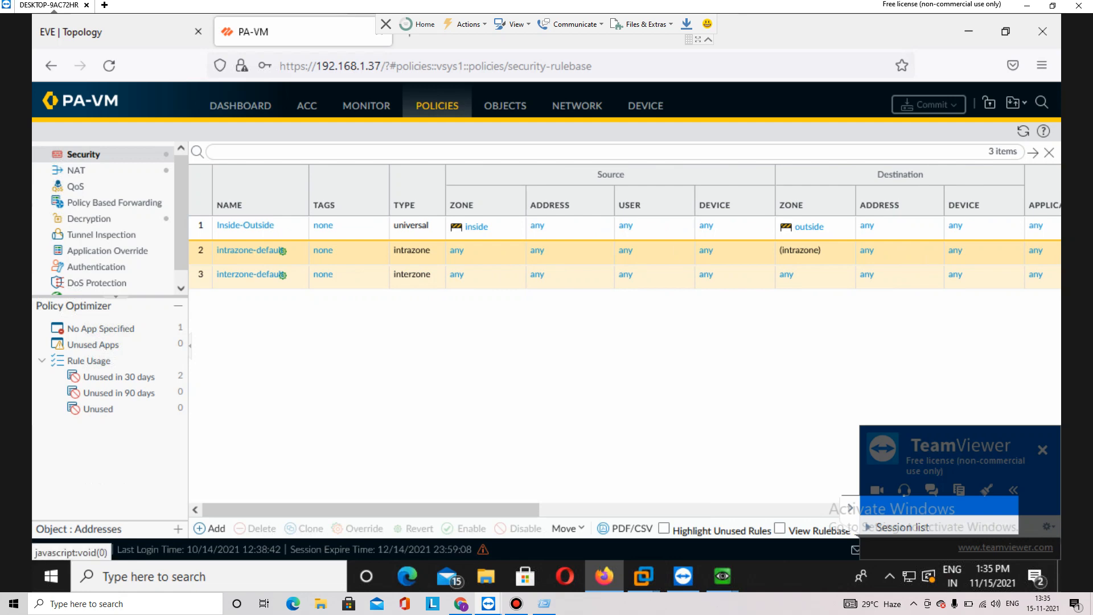
click(576, 106)
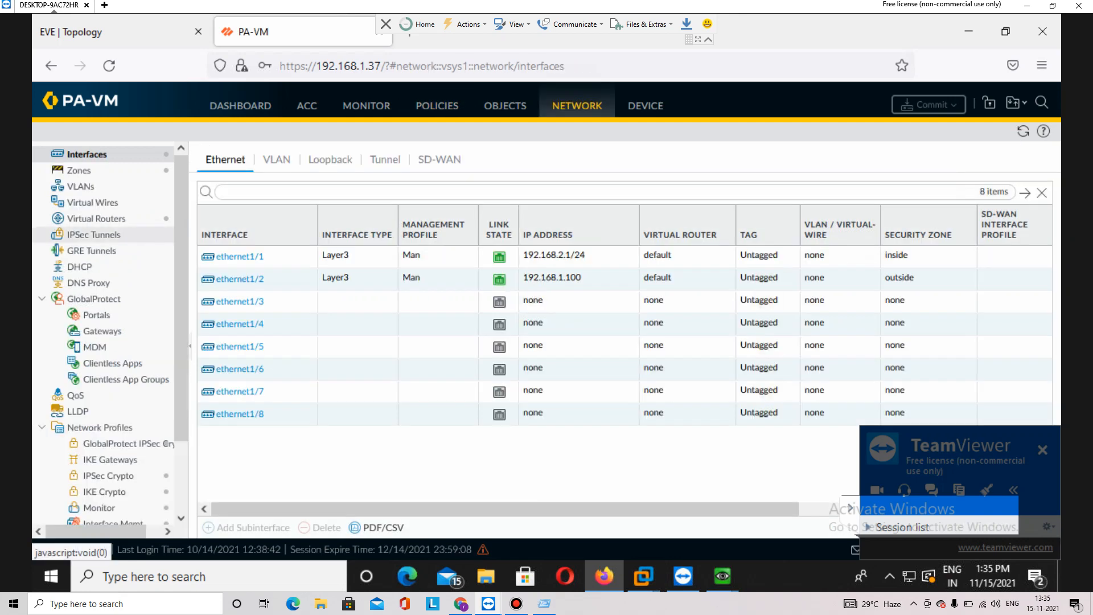
Inspect the default virtual router's Default-route: 0.0.0.0/0 via ethernet1/2 to 192.168.1.254, without changes
click(96, 218)
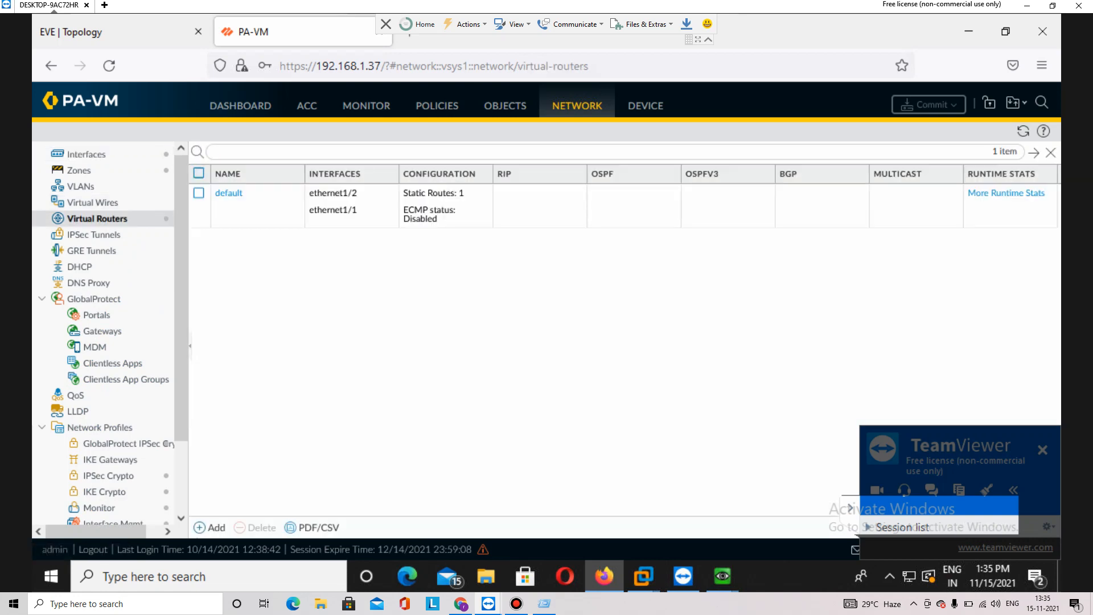
click(228, 193)
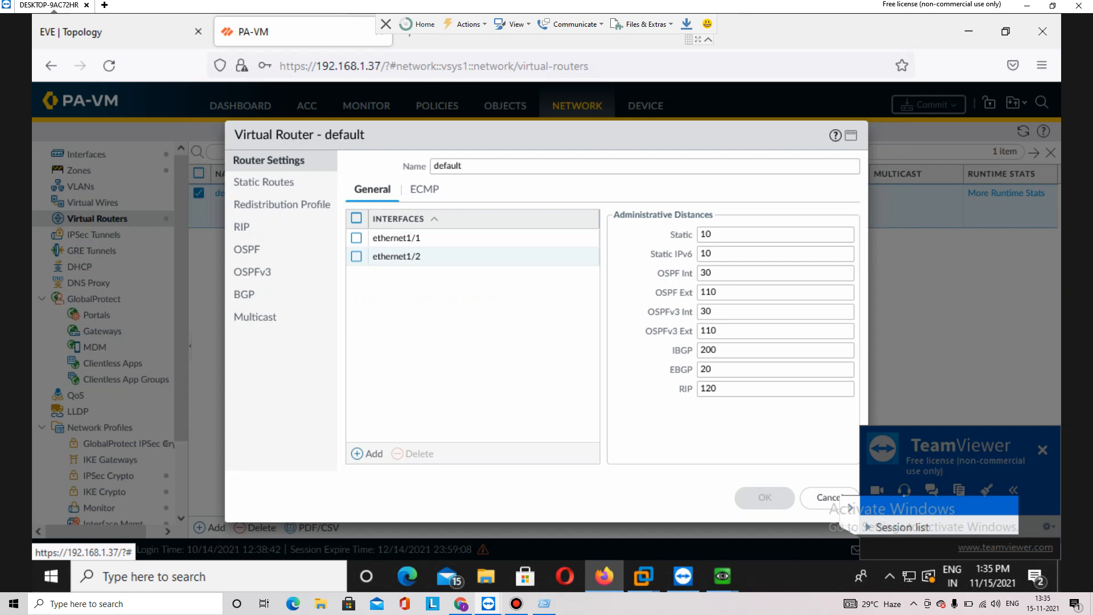
click(264, 181)
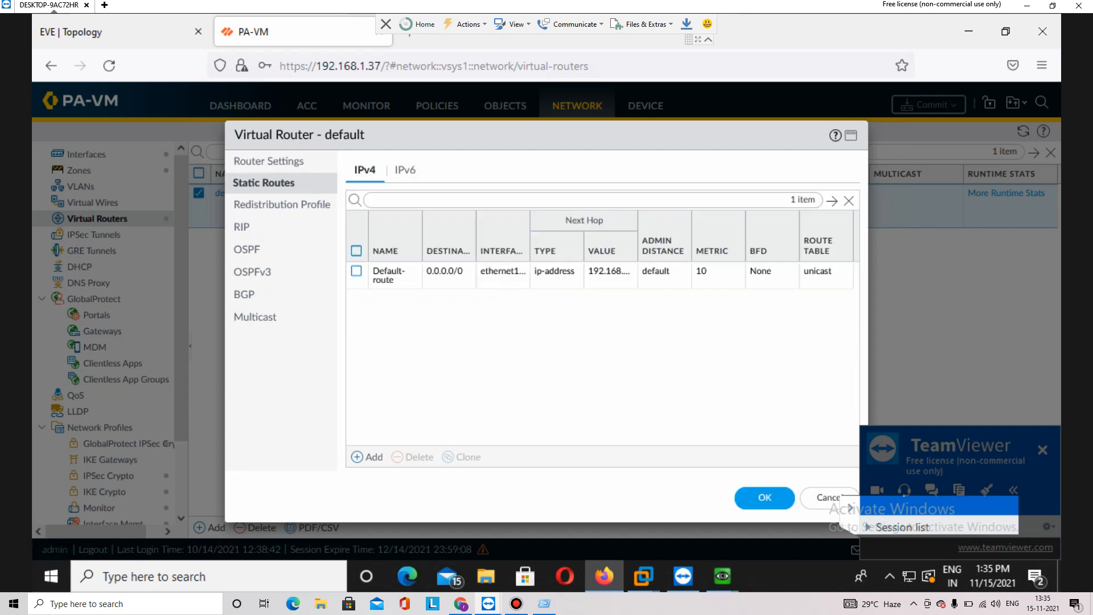
click(388, 271)
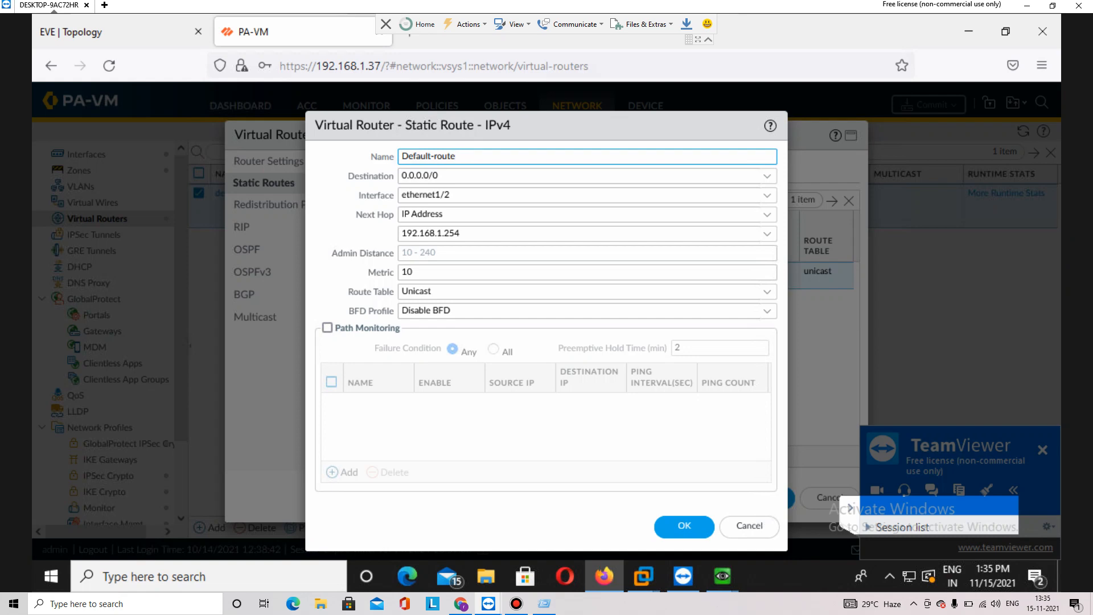
click(114, 32)
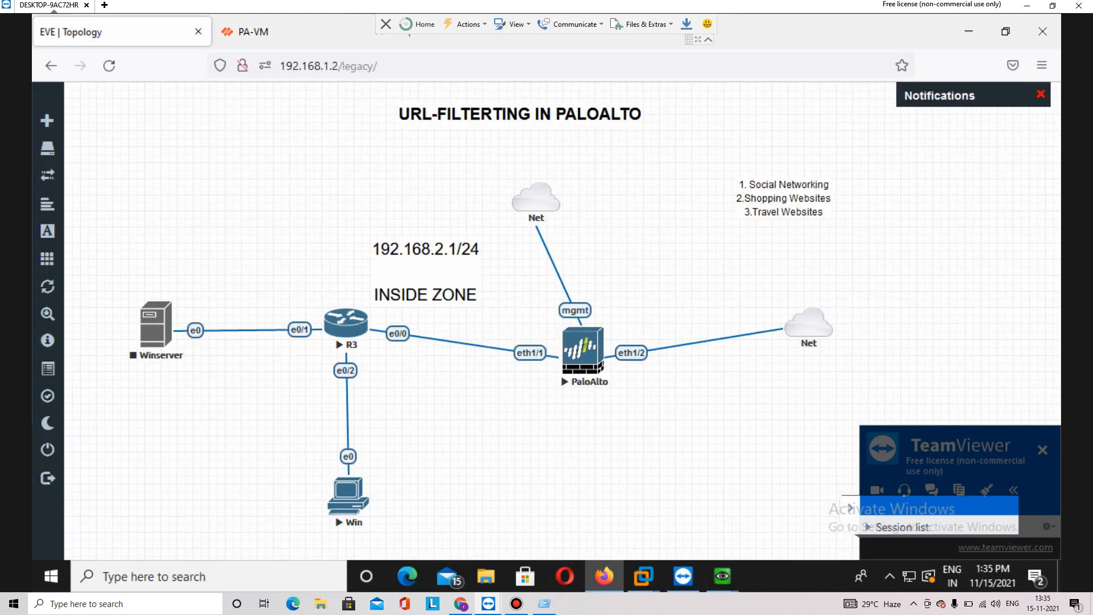
click(253, 32)
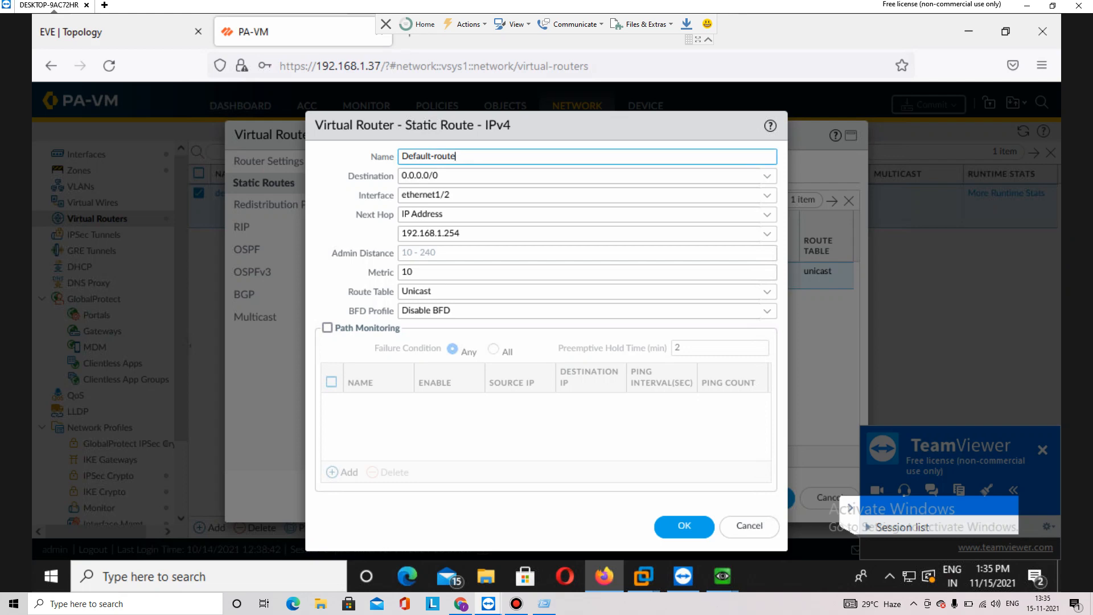
click(749, 526)
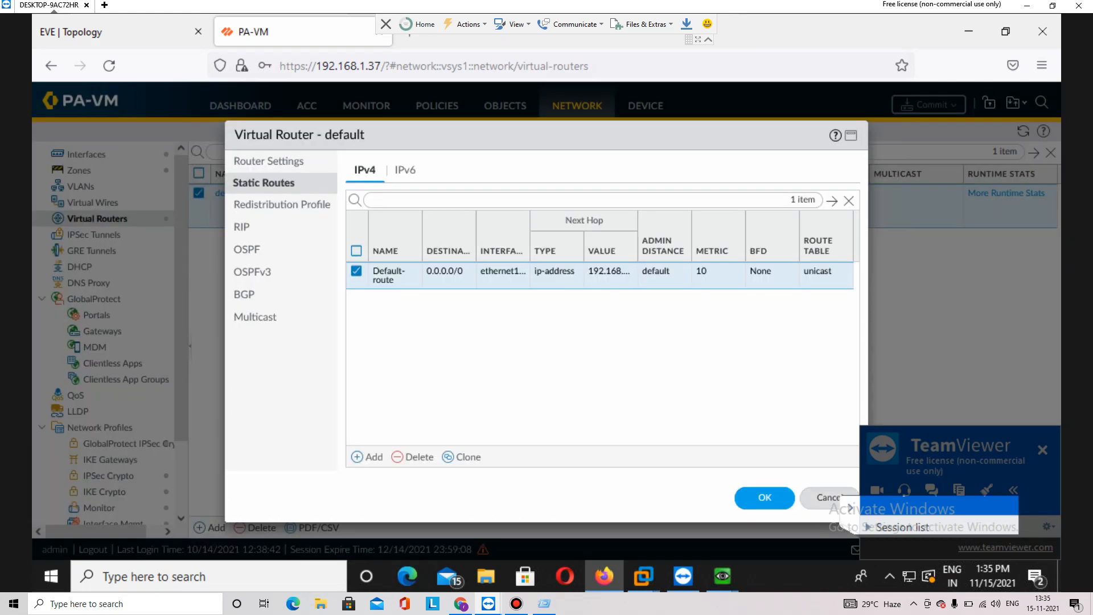
click(822, 498)
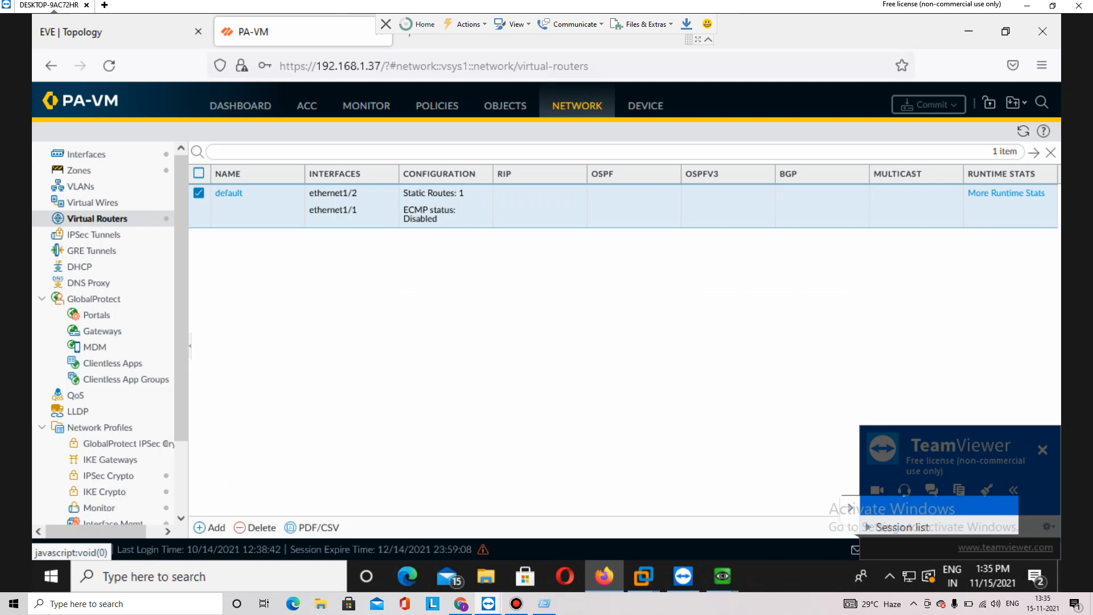
click(437, 106)
Review the Inside-NAT rule's original packet and source translation to 192.168.1.100, without changes
click(76, 170)
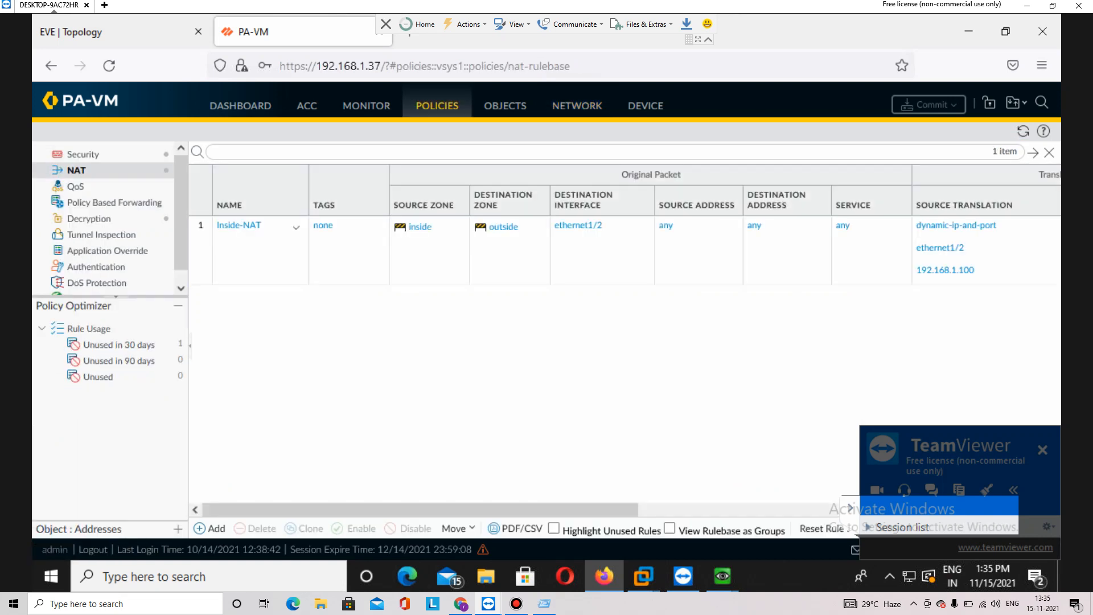
click(238, 226)
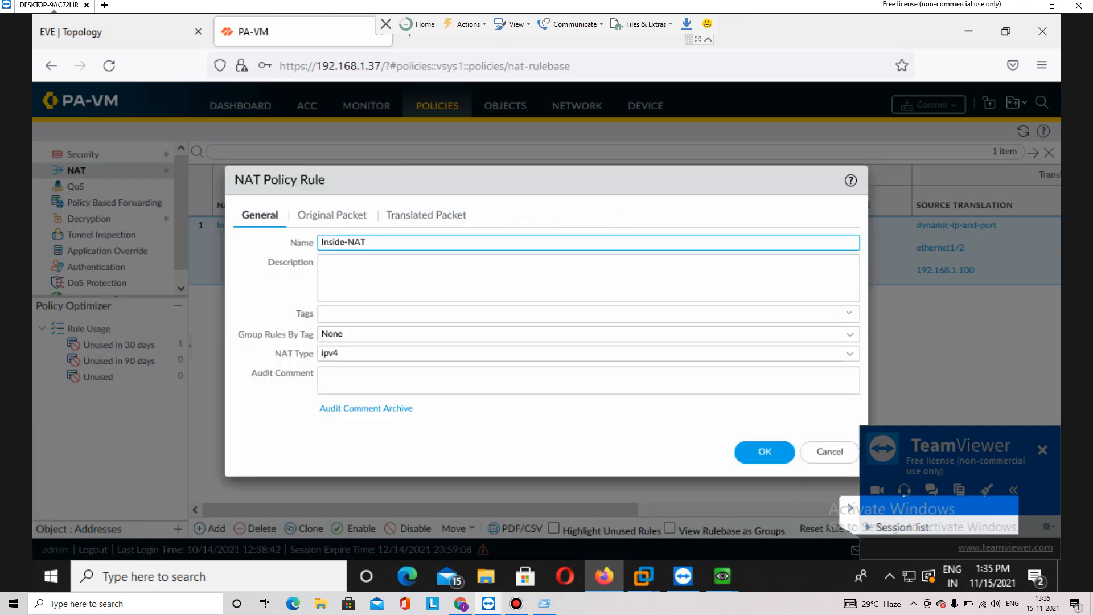
click(332, 215)
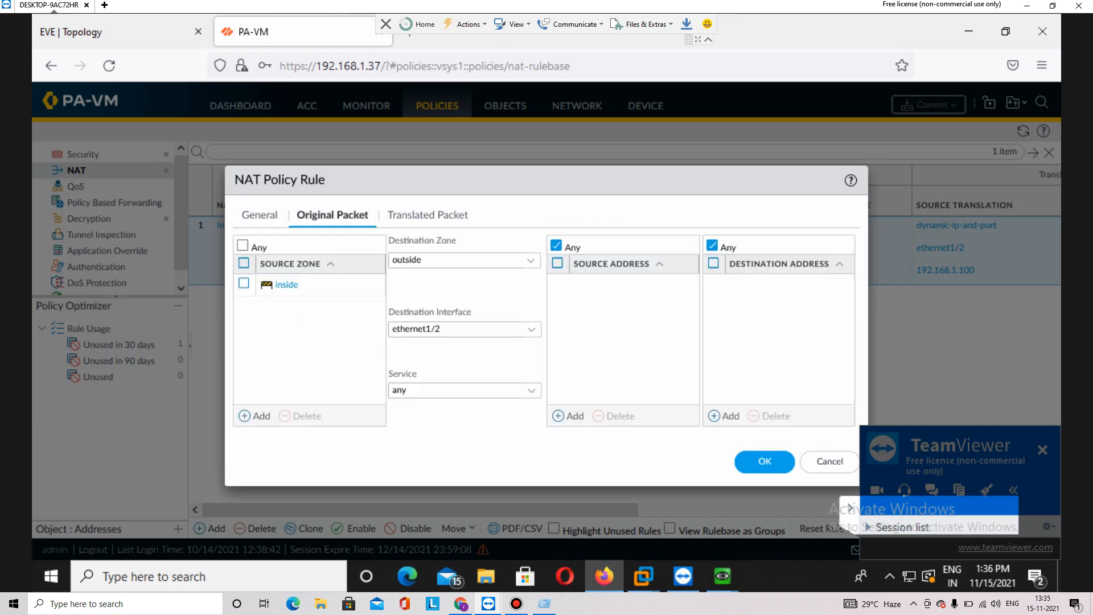
click(427, 215)
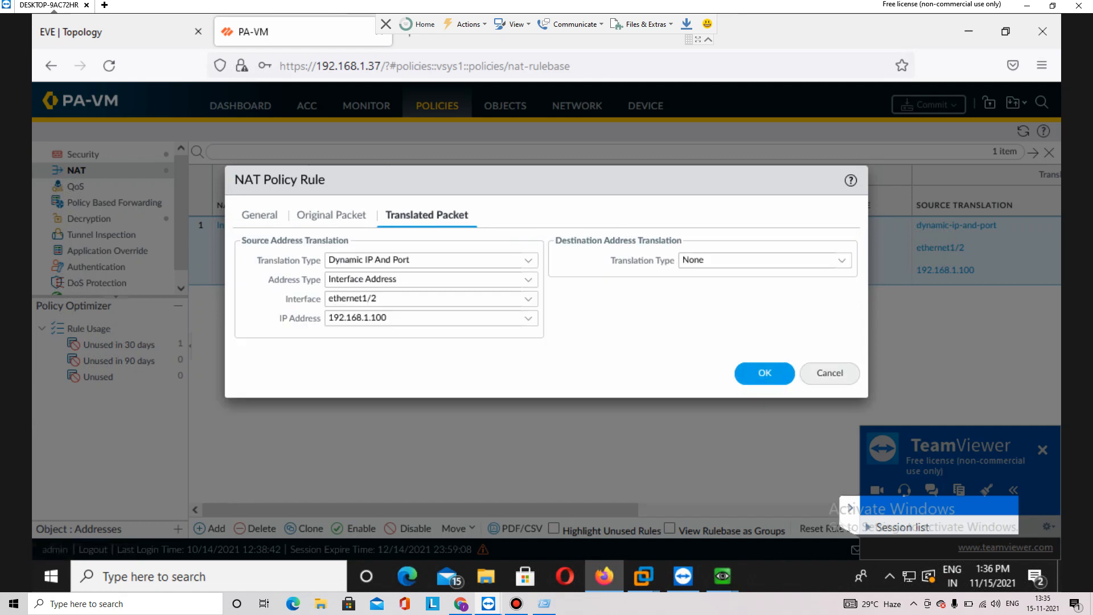
click(829, 373)
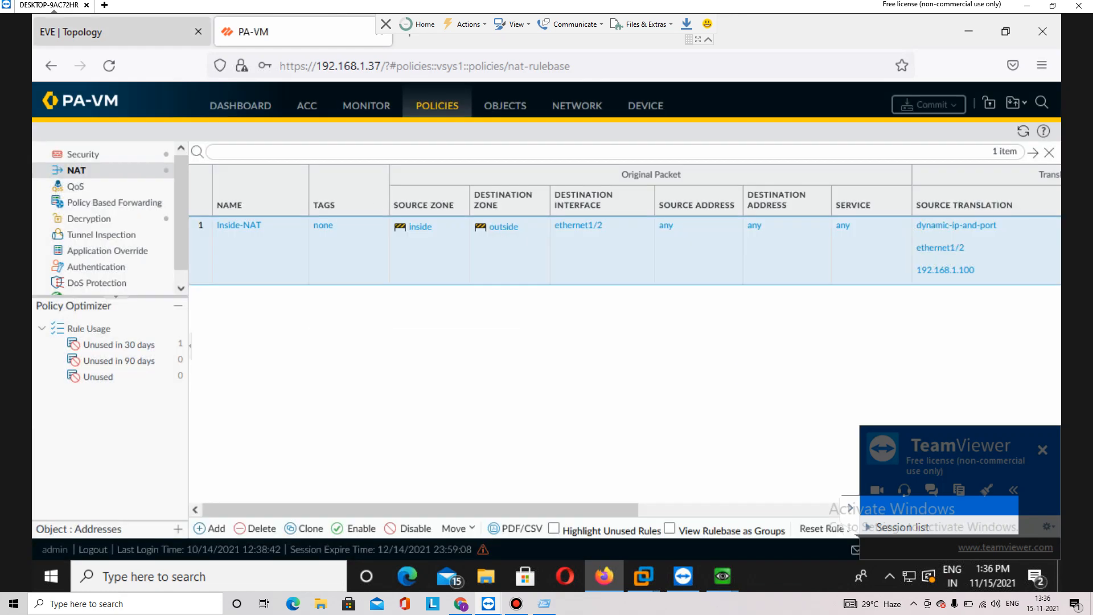
click(102, 32)
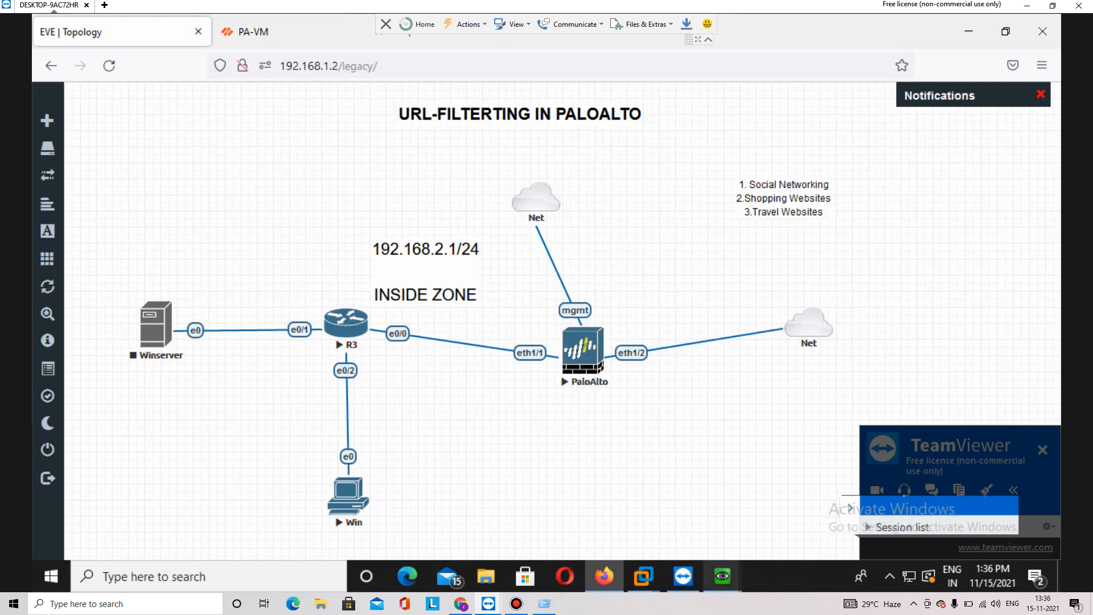
click(722, 575)
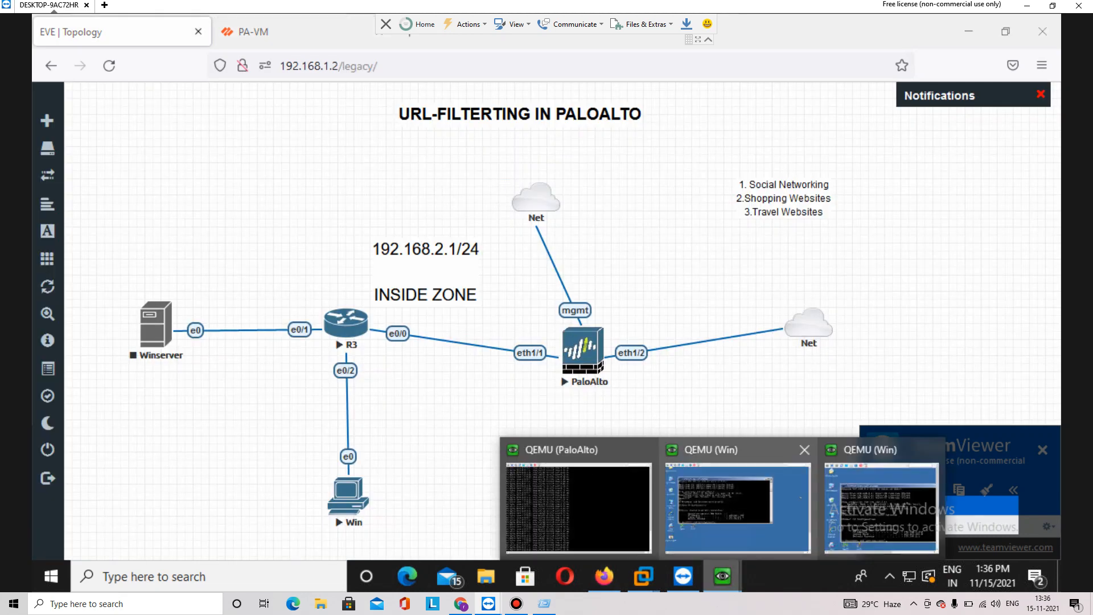
Run 'ping google.com -t' in the Windows XP client's command prompt
click(766, 522)
text(ping )
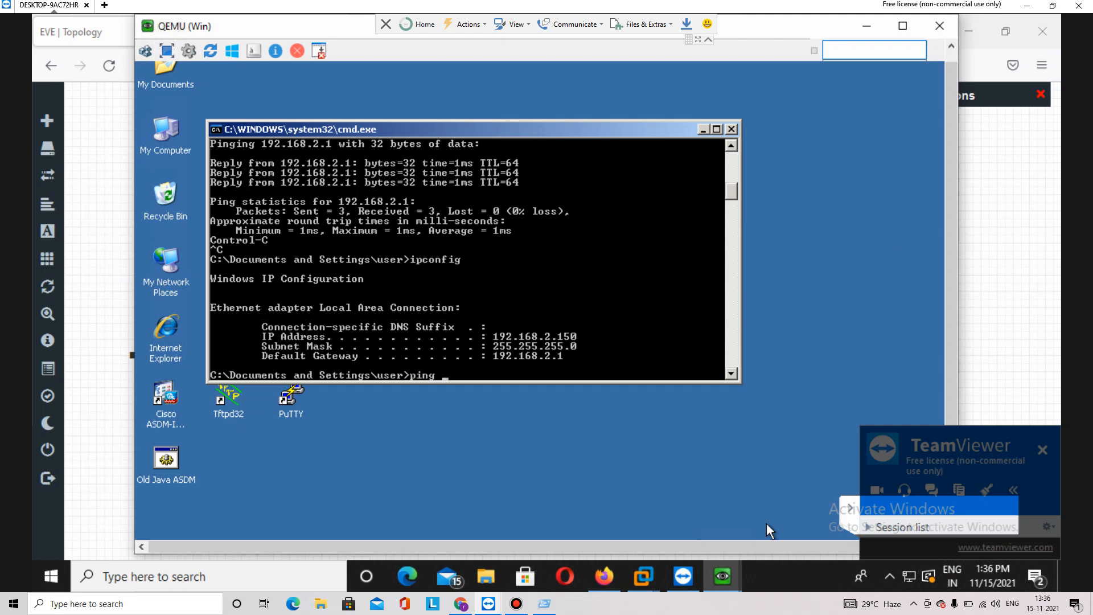
text(google.com -t)
key(Return)
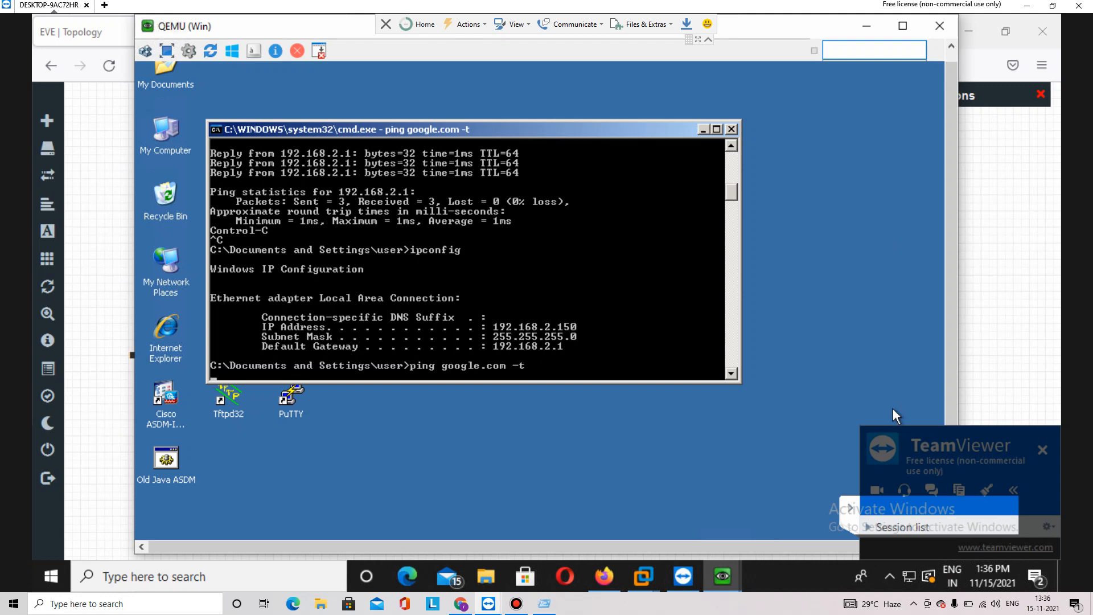
key(alt+Tab)
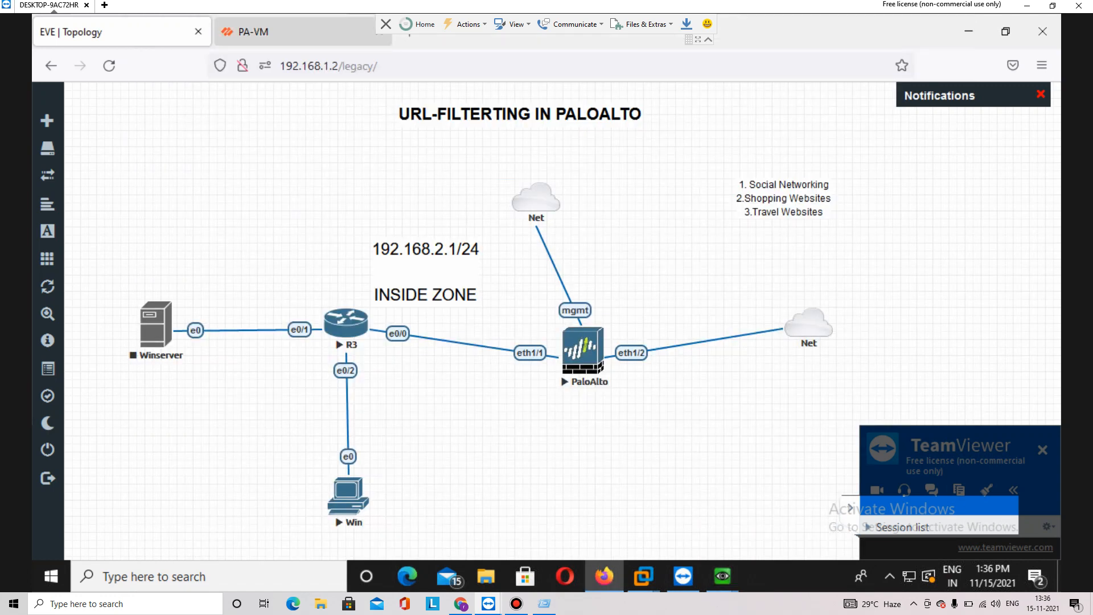
click(285, 33)
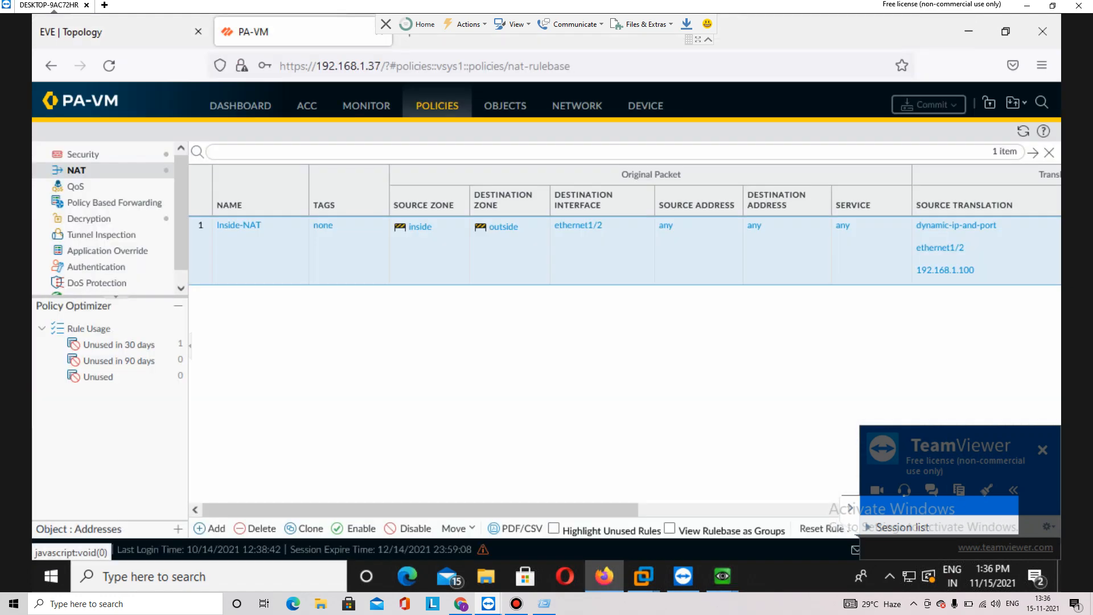
click(366, 106)
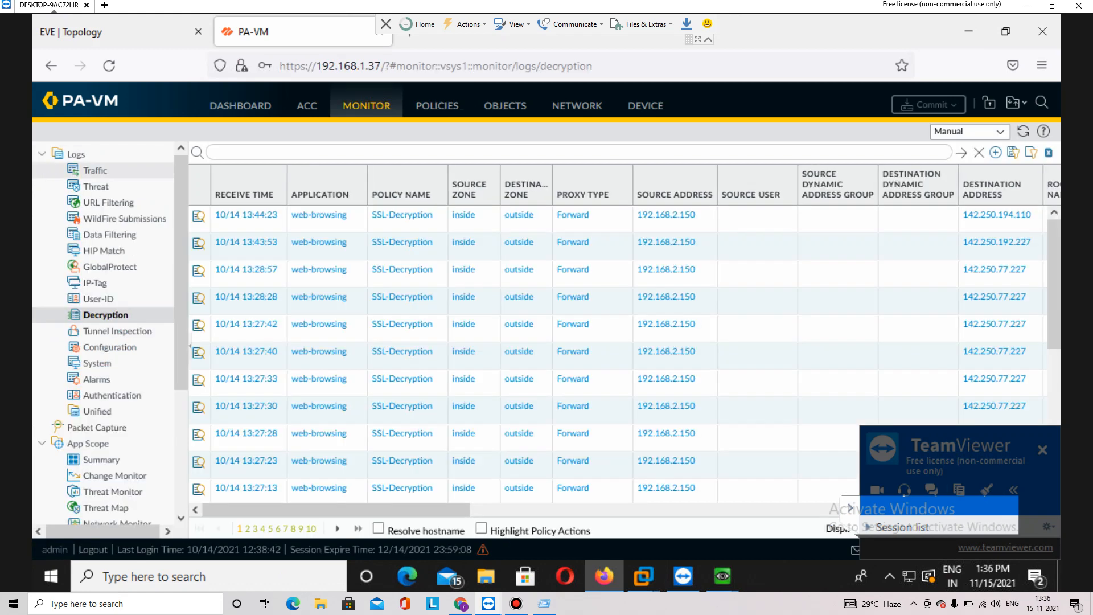
click(95, 170)
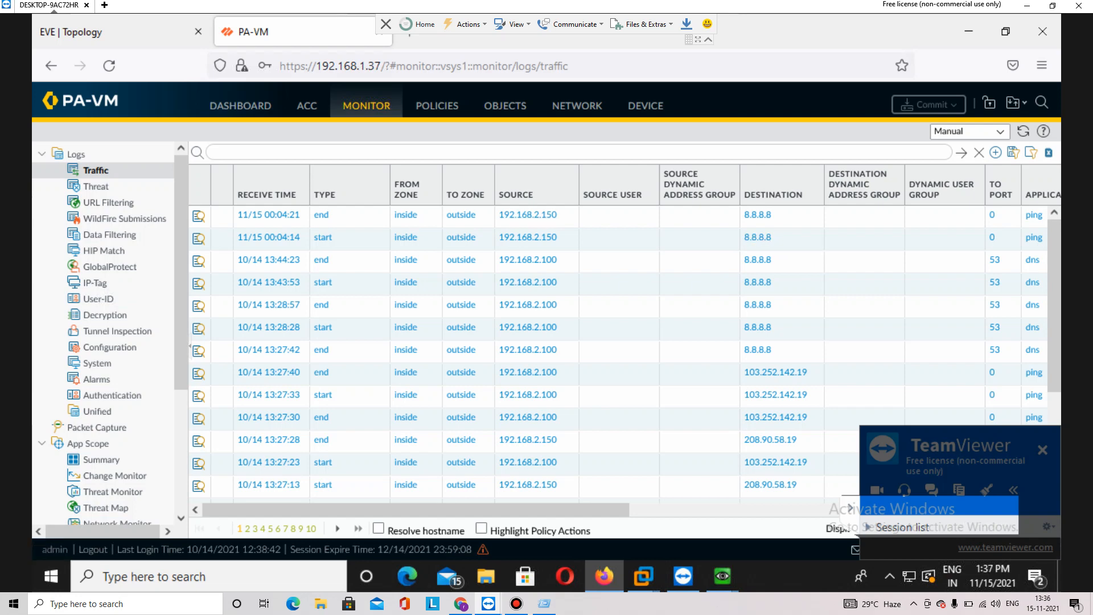
drag(416, 509, 680, 509)
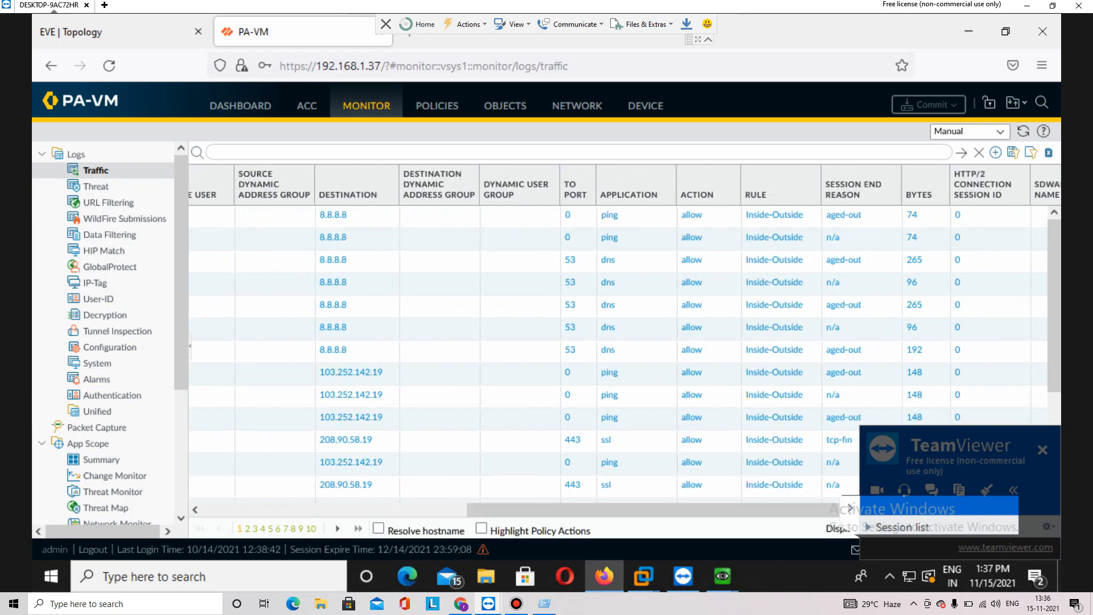
double_click(839, 529)
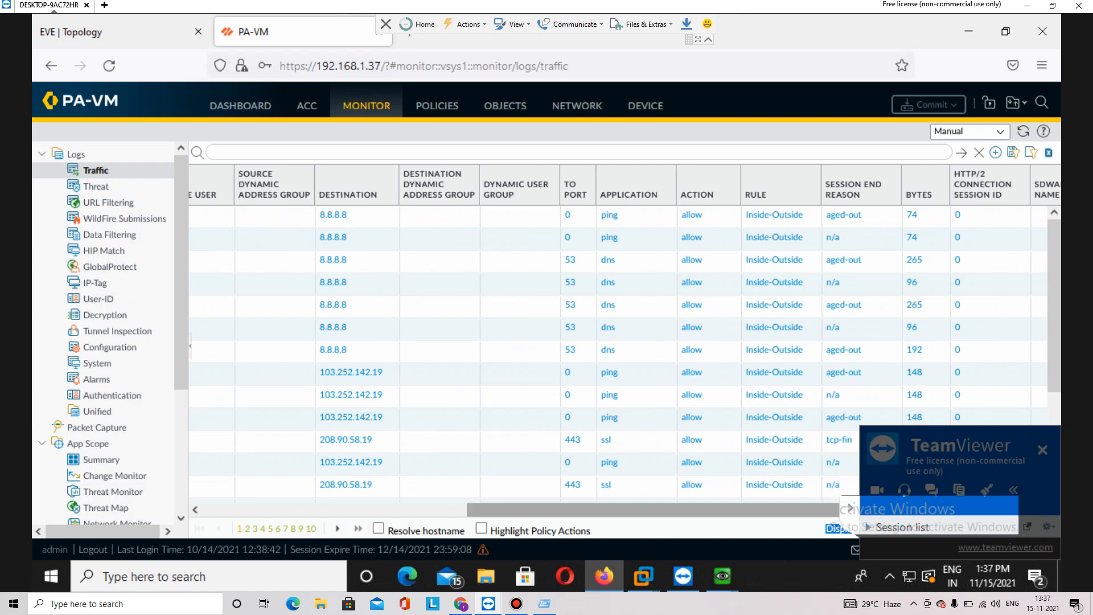
scroll(625, 353, right, 3)
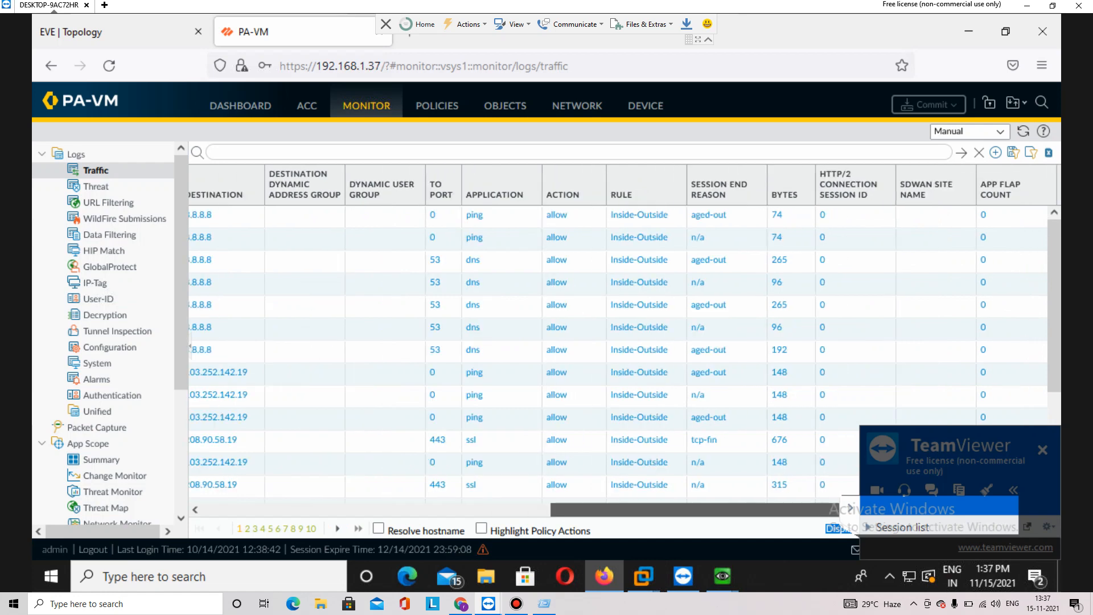
scroll(563, 509, left, 10)
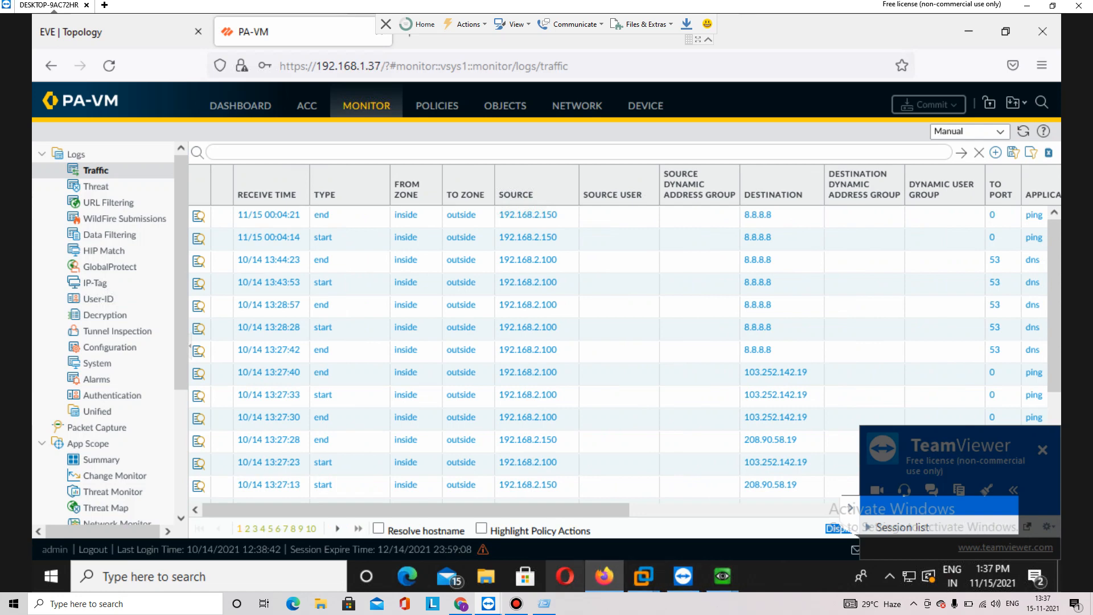
key(ctrl+Tab)
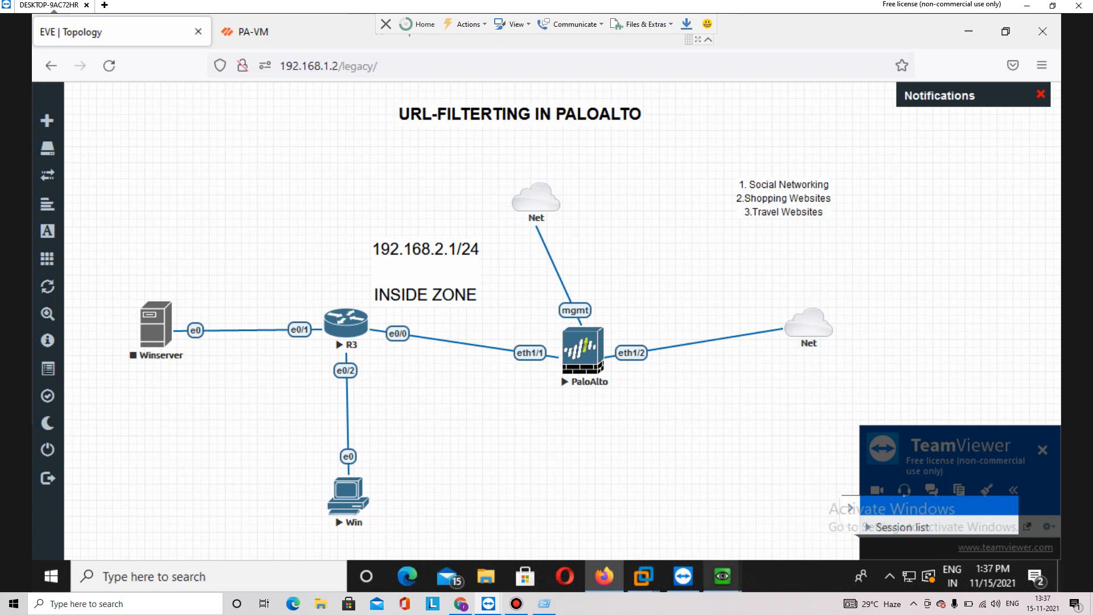
Open Network Connections on the XP client with ncpa.cpl
mouse_move(722, 576)
click(746, 497)
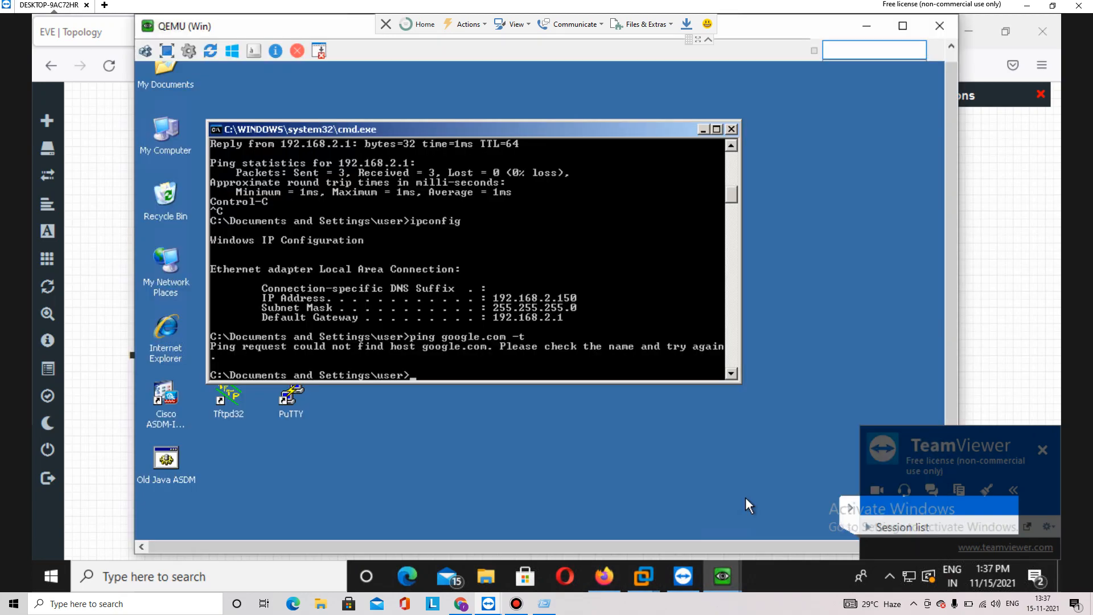
text(ncpa.col)
key(BackSpace)
key(BackSpace)
text(pl)
key(Return)
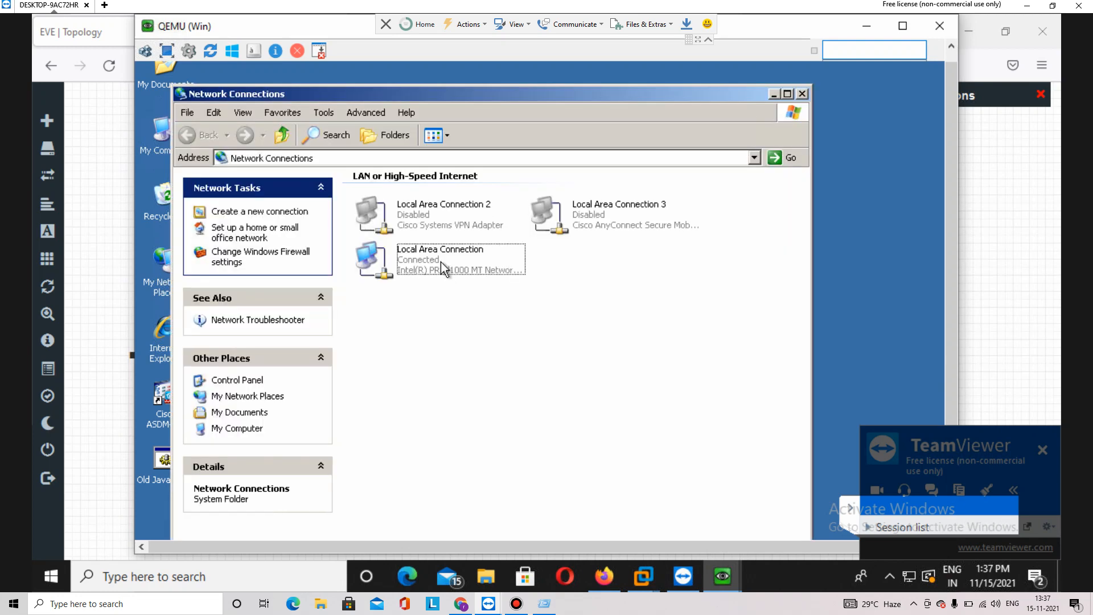
Check the Local Area Connection's status and properties, closing both without changes
click(440, 262)
right_click(440, 261)
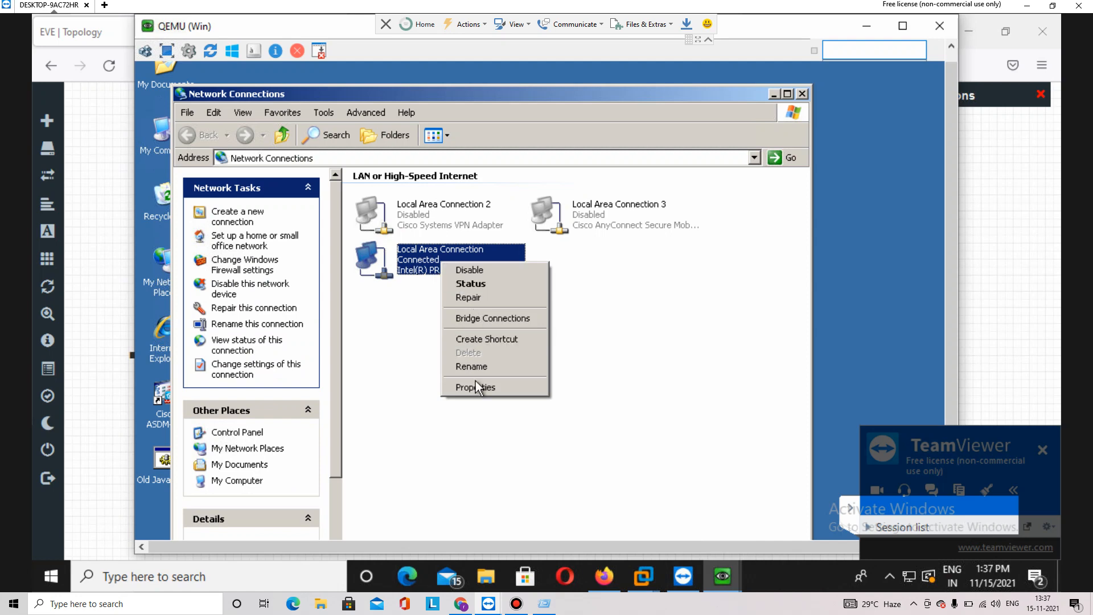
click(475, 283)
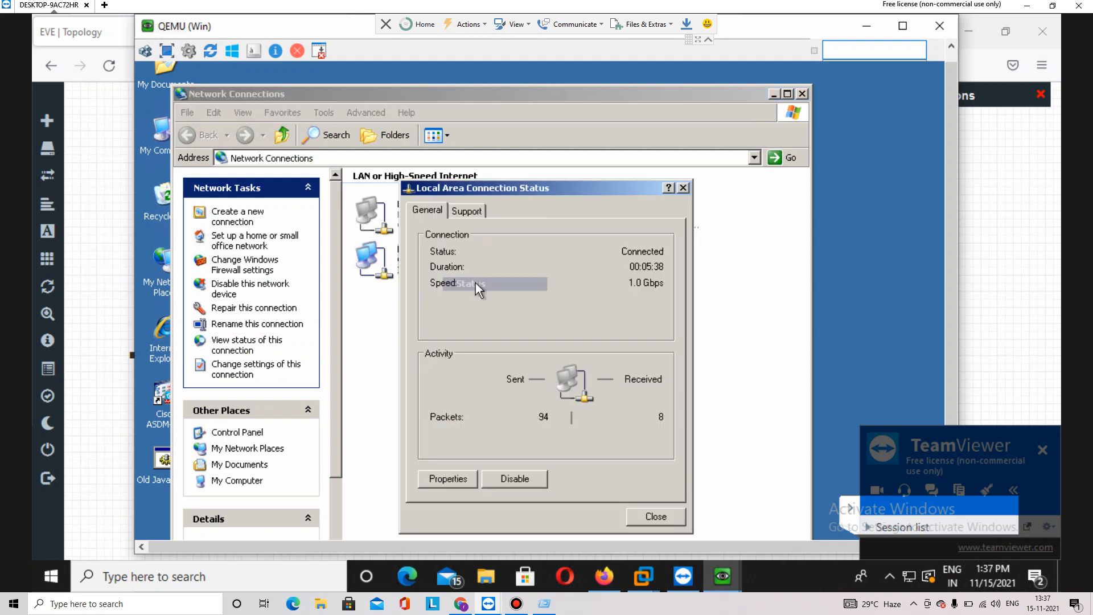
click(445, 474)
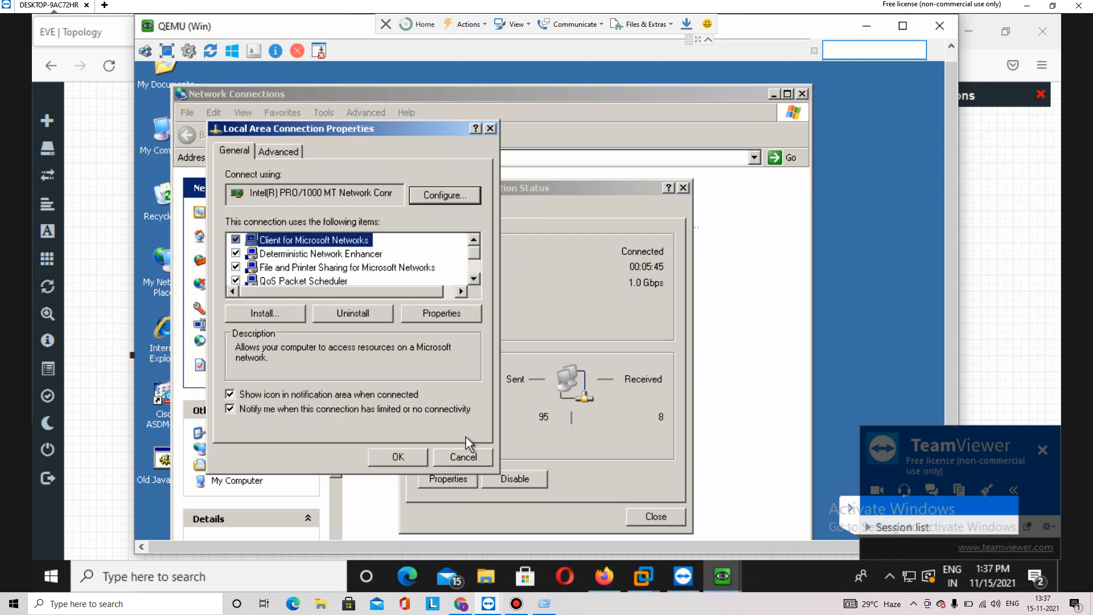
click(463, 456)
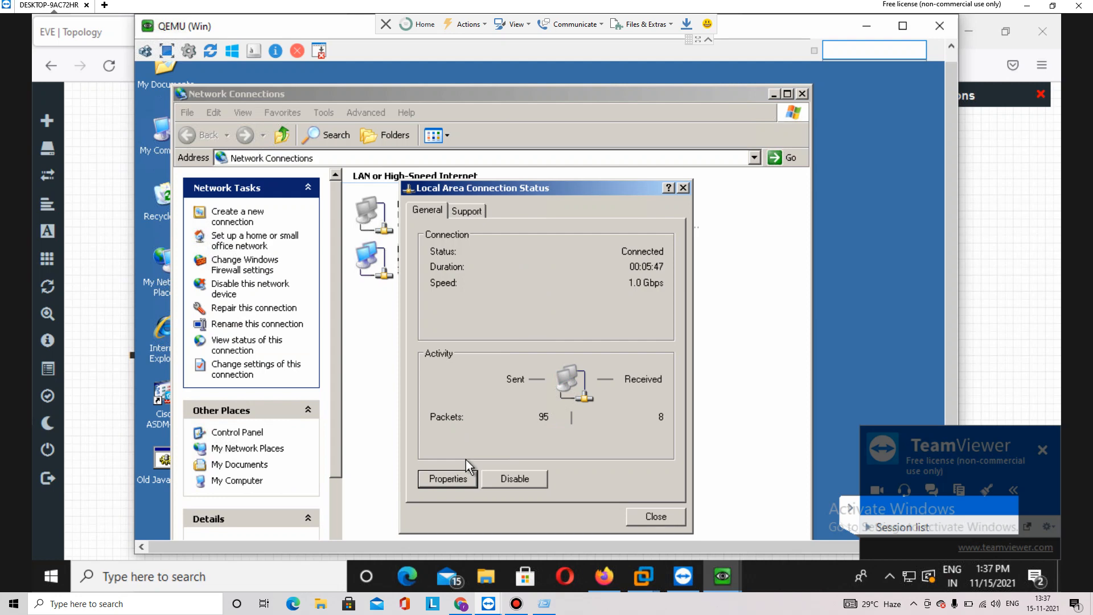
click(674, 518)
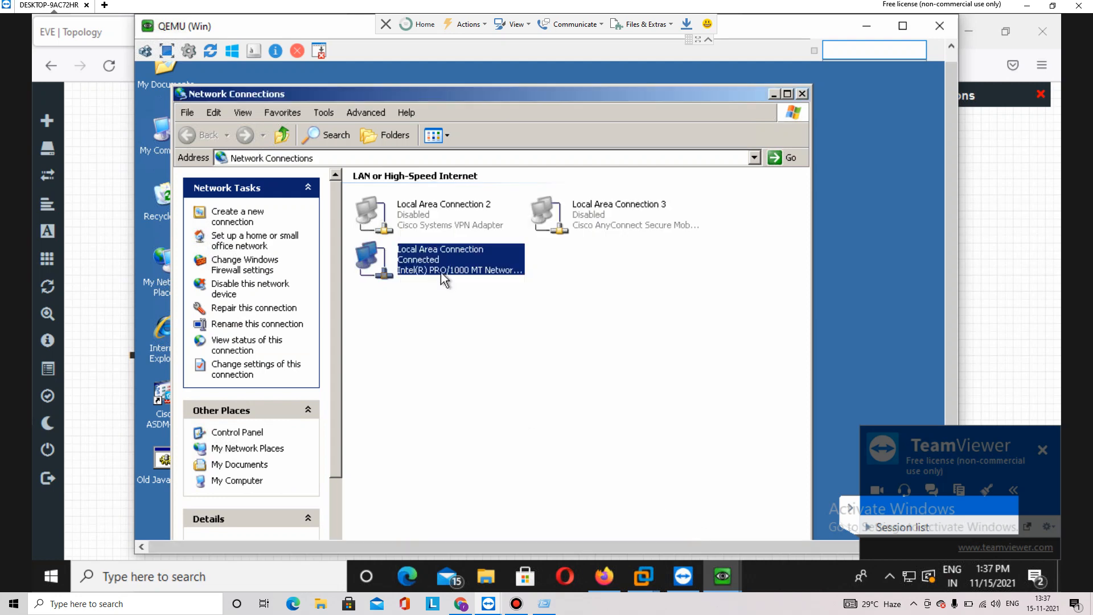
Open the Internet Protocol (TCP/IP) properties of Local Area Connection
right_click(433, 261)
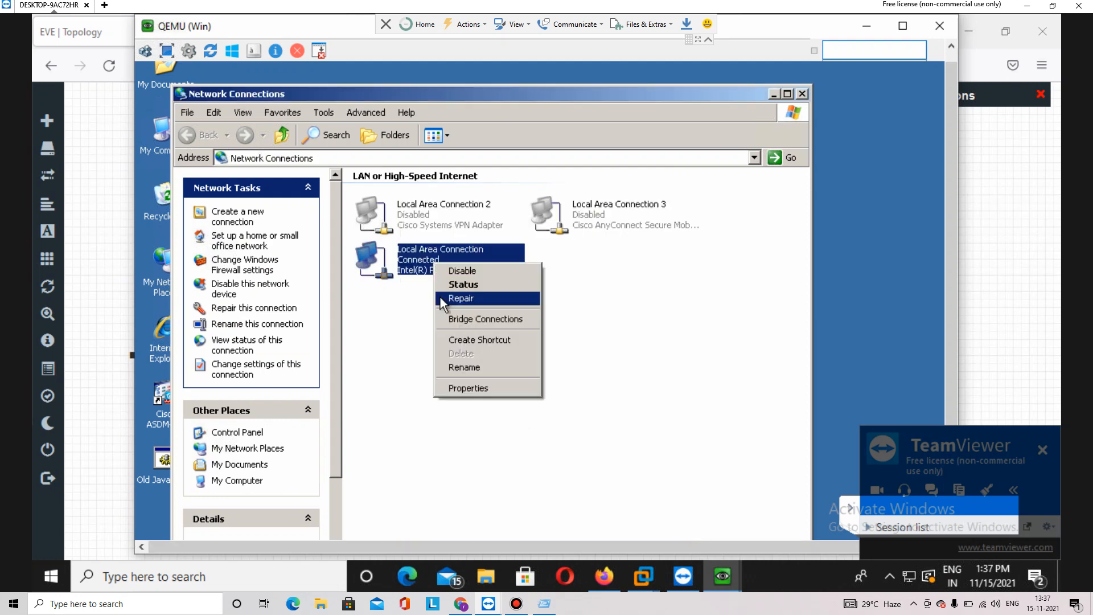
click(470, 385)
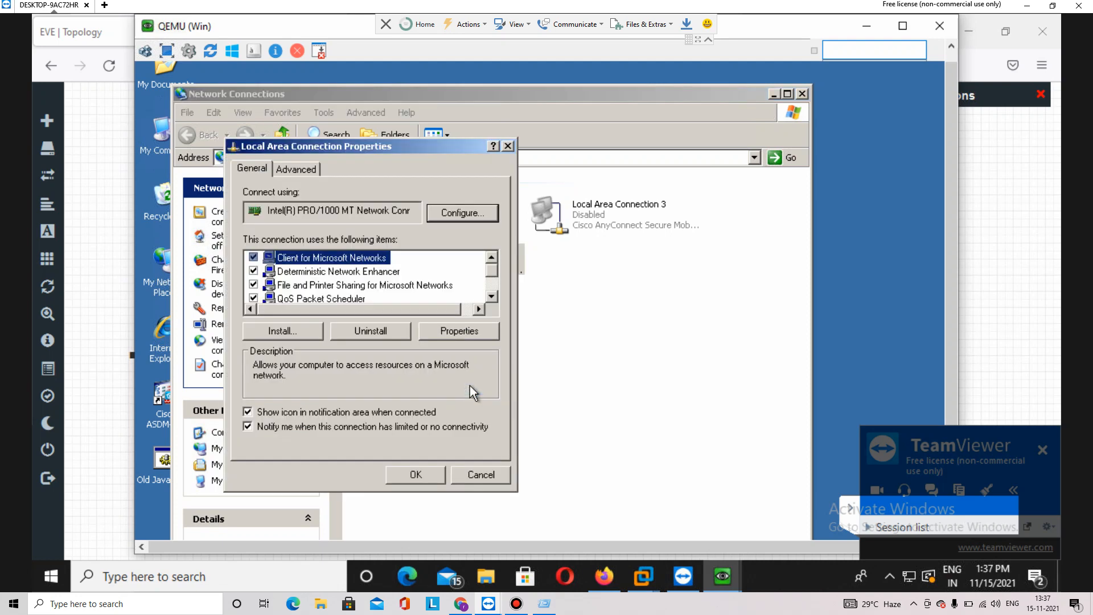
click(494, 285)
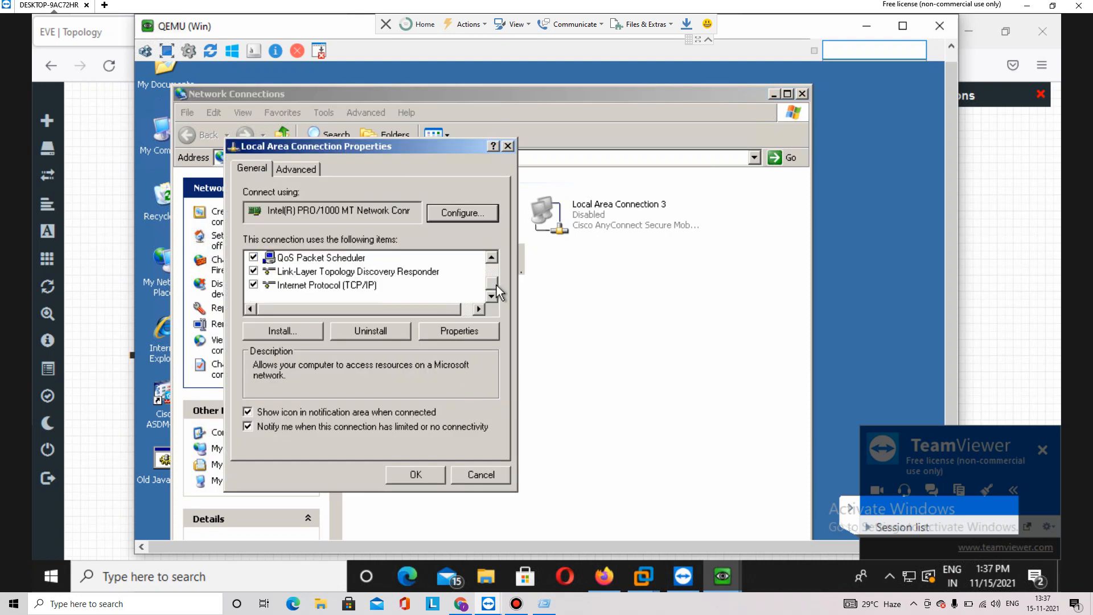
click(375, 286)
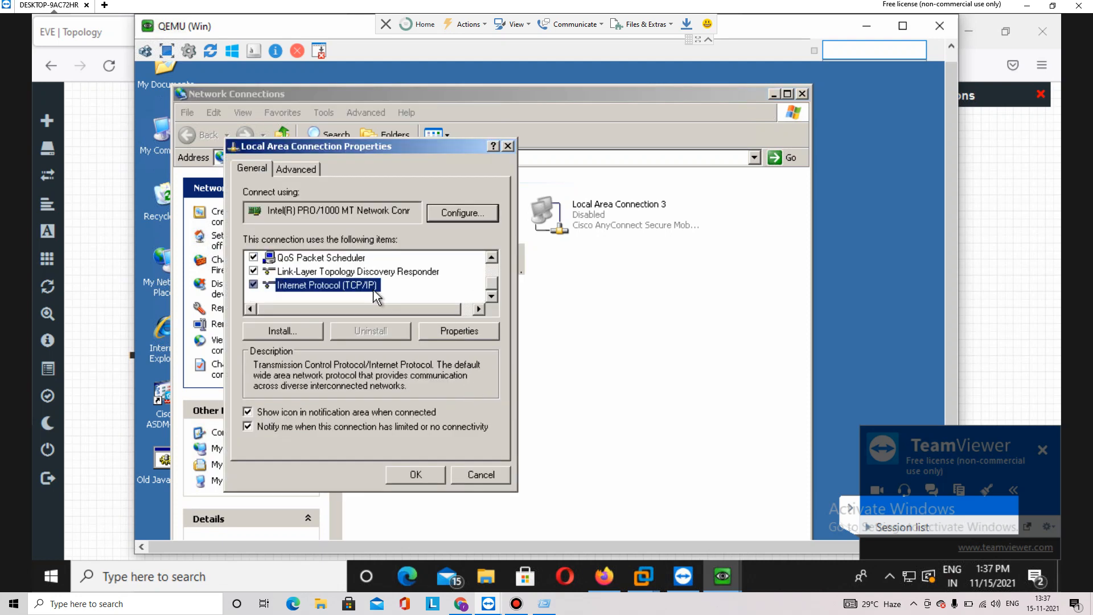
click(456, 329)
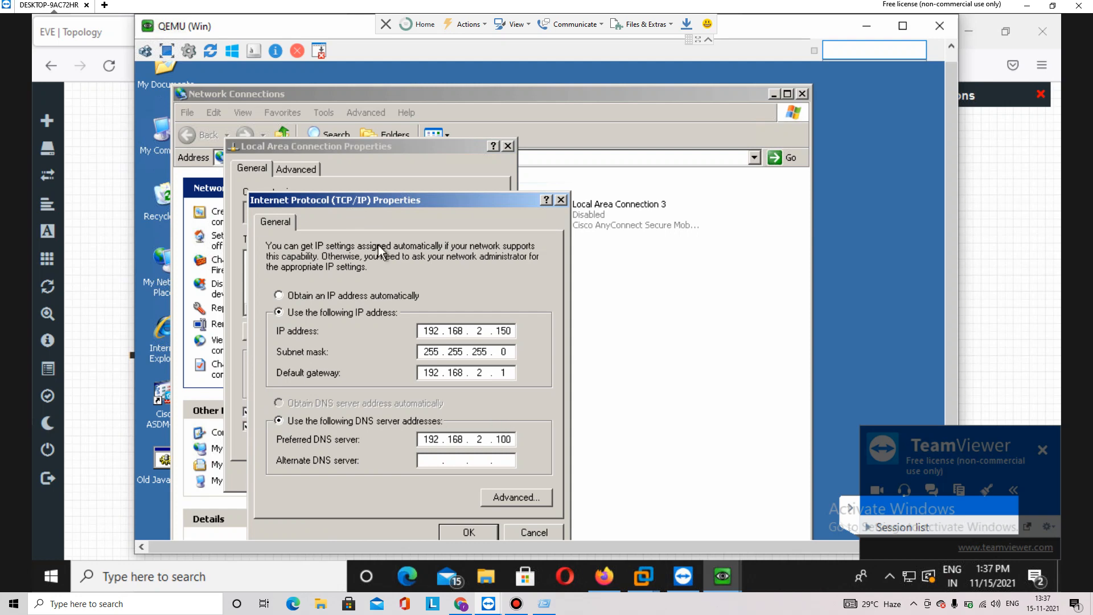
Replace the preferred DNS server 192.168.2.100 with 8.8.8.8 and apply the change
click(128, 497)
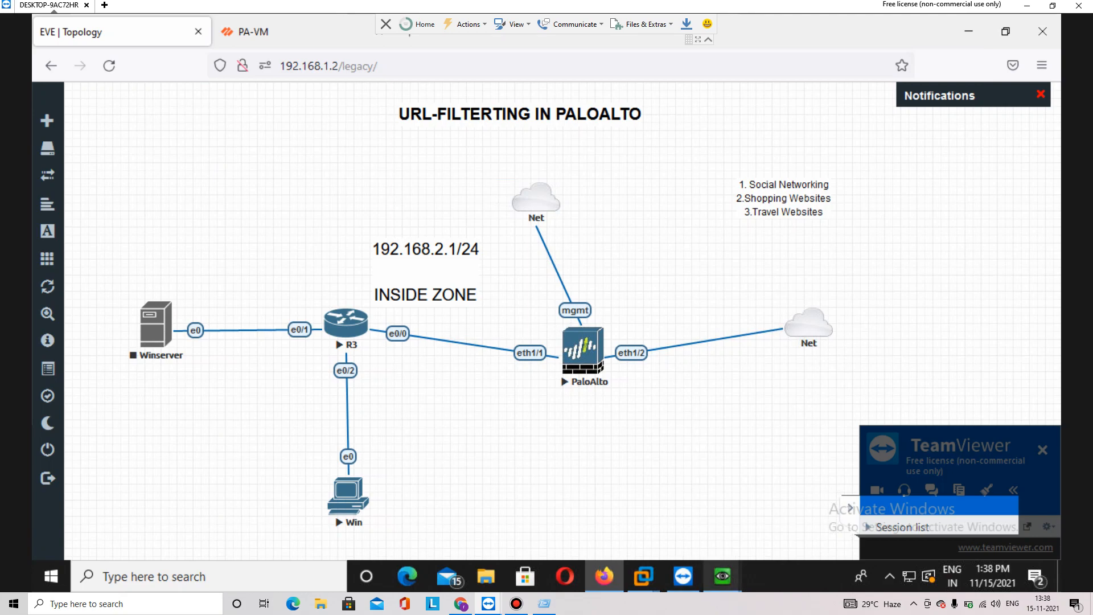
mouse_move(721, 576)
click(737, 506)
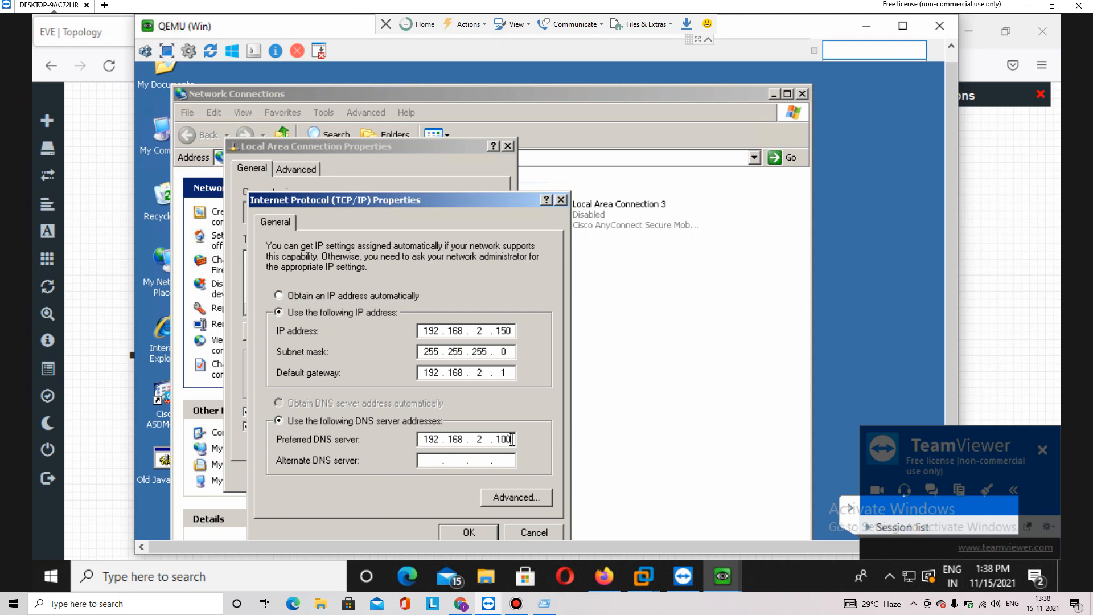
key(BackSpace)
key(BackSpace)
key(BackSpace)
key(BackSpace)
key(BackSpace)
key(BackSpace)
key(BackSpace)
key(BackSpace)
key(BackSpace)
key(BackSpace)
key(BackSpace)
text(8 . 8 . 8 . 8)
click(485, 532)
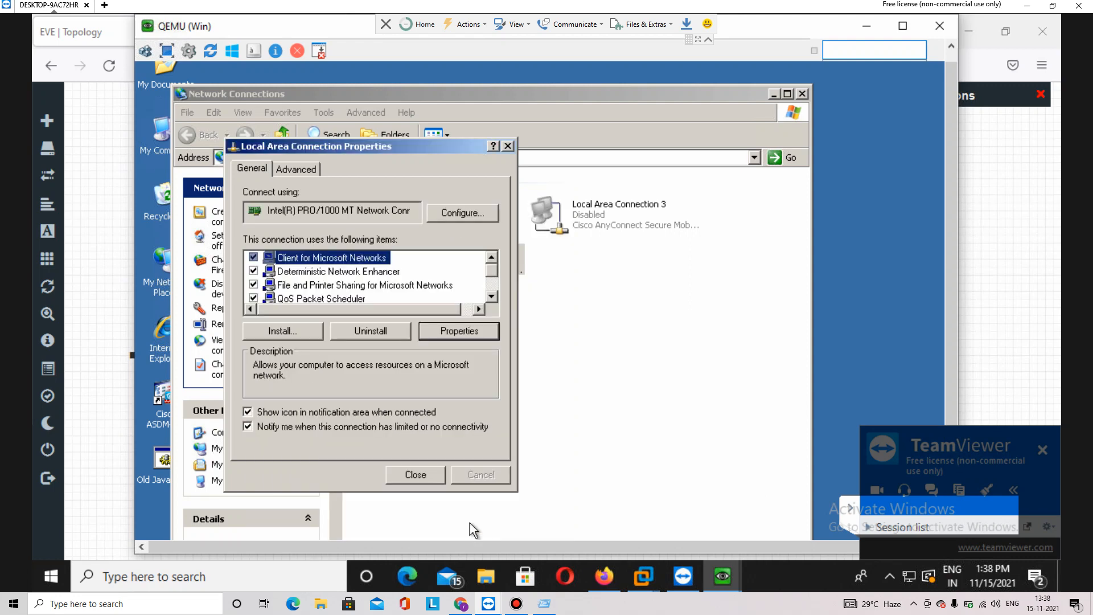
click(419, 476)
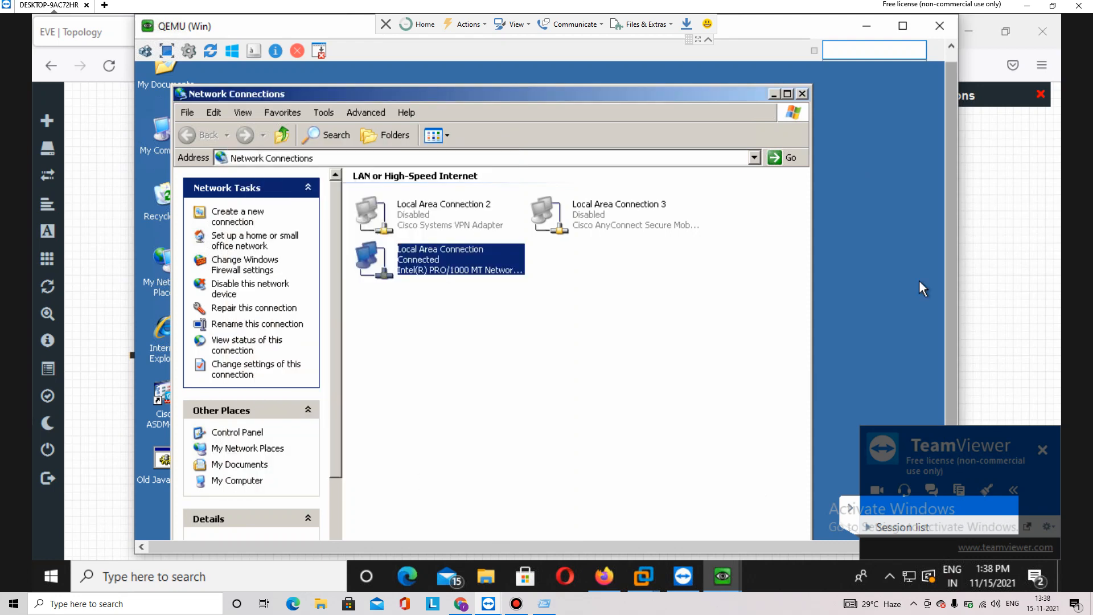
scroll(919, 280, down, 3)
Ping google.com from a new command prompt to test name resolution with the new DNS
click(158, 529)
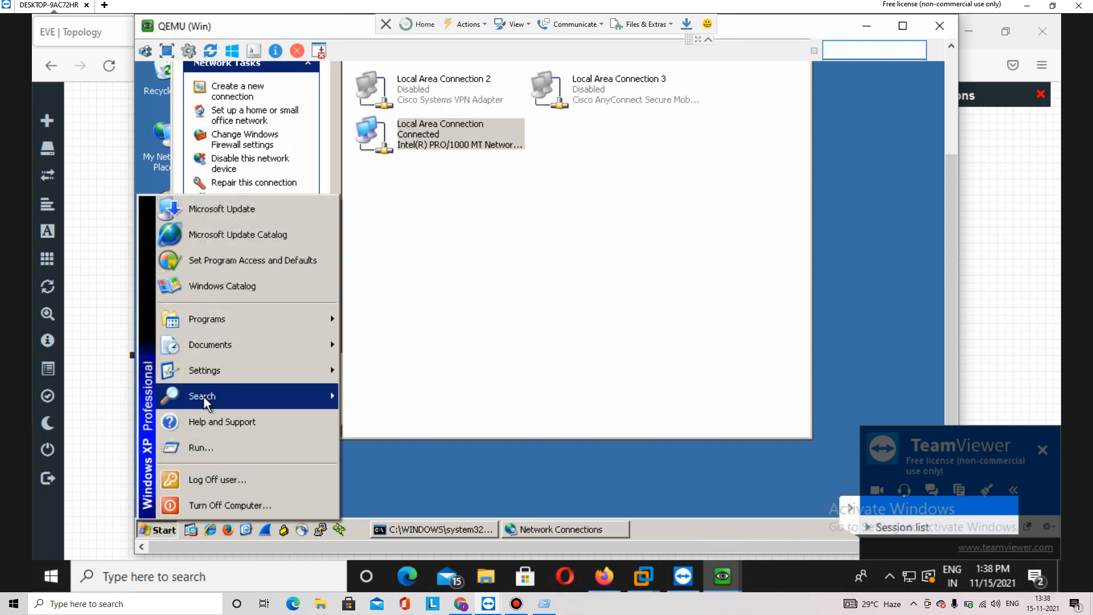
click(200, 446)
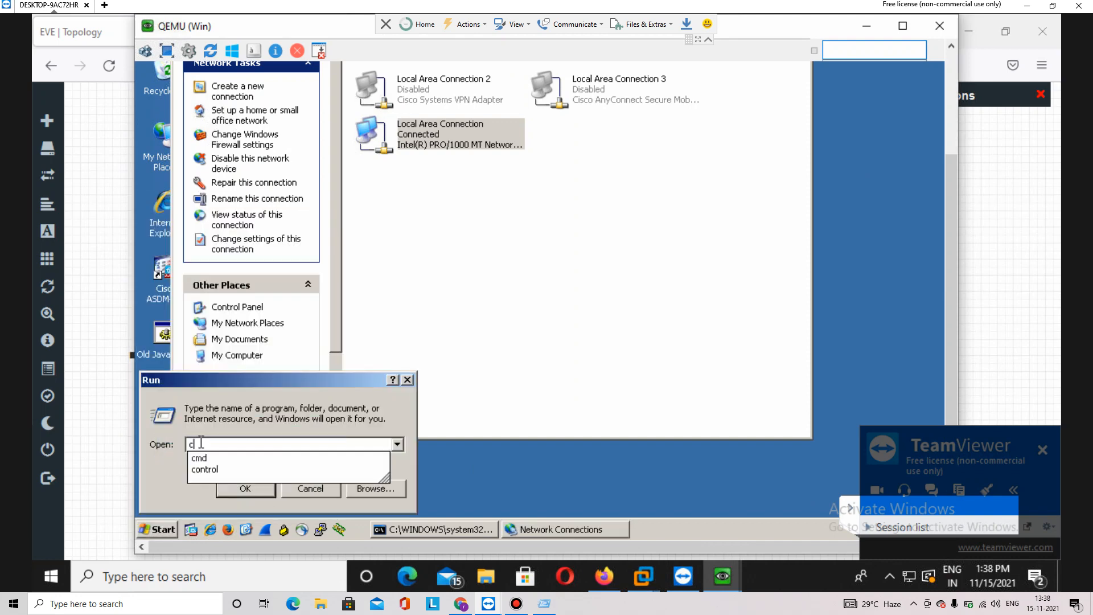
key(Return)
text(ping google.com)
key(Return)
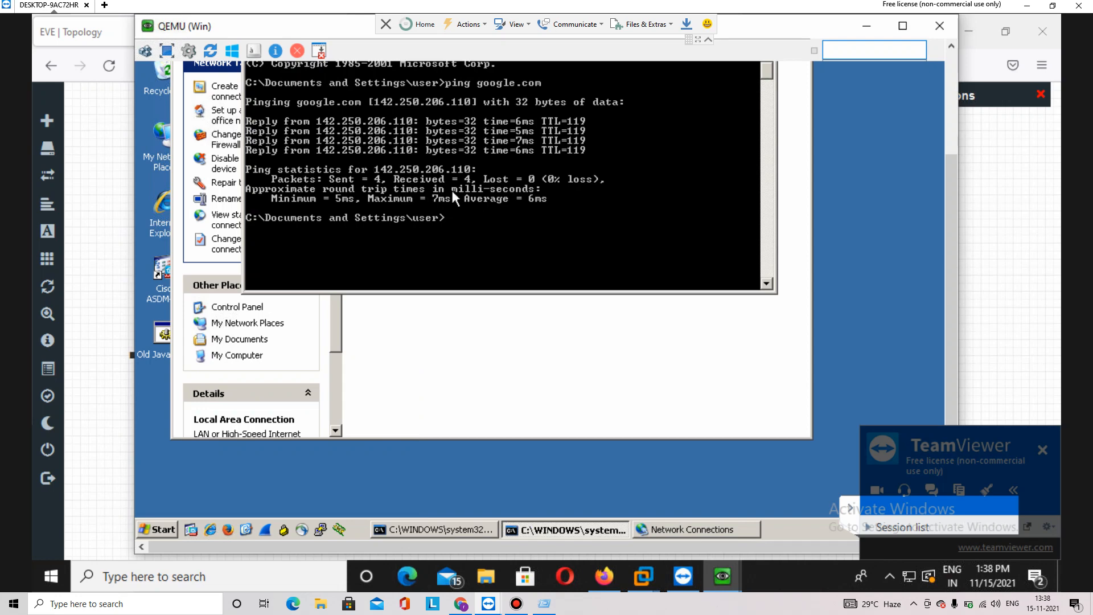
key(alt+Tab)
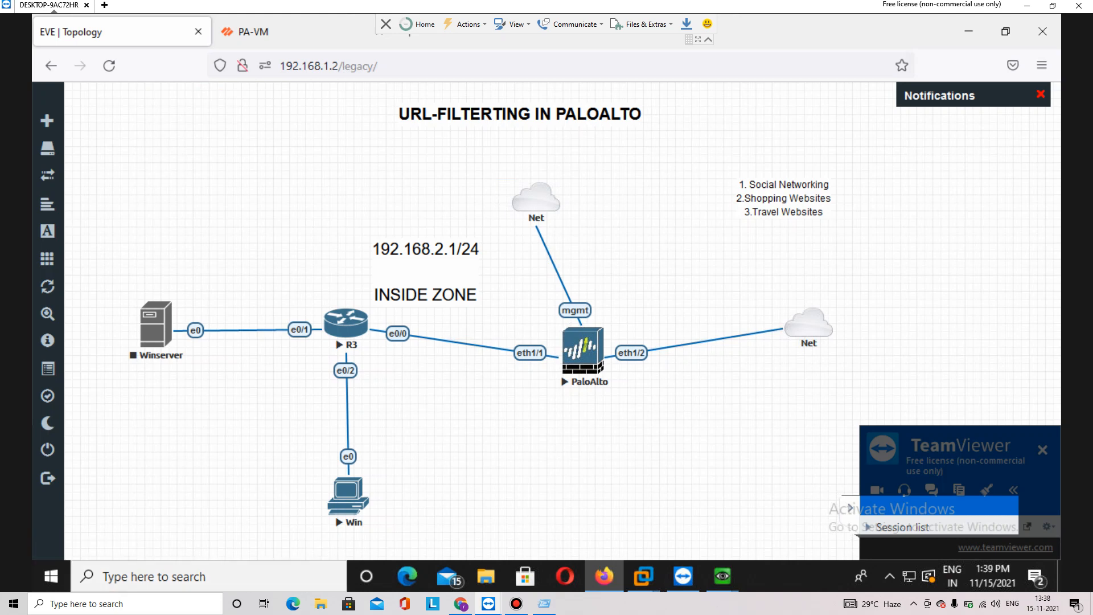
Review the PA-VM traffic logs showing 192.168.2.150's pings to 8.8.8.8 allowed by Inside-Outside
click(253, 32)
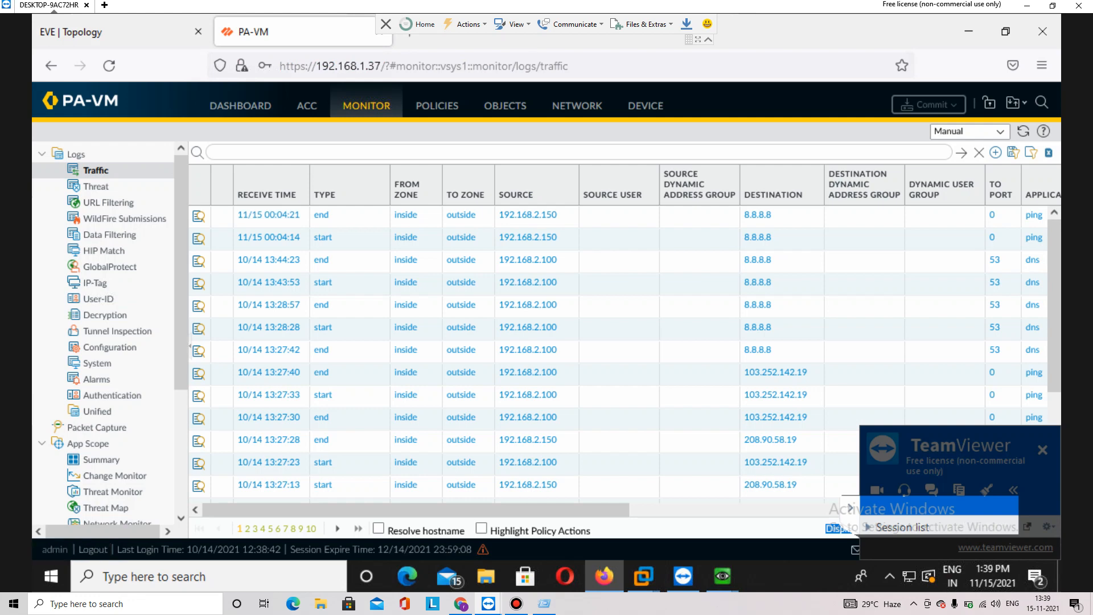
mouse_move(415, 509)
mouse_down()
mouse_move(658, 509)
mouse_move(415, 509)
mouse_up()
drag(180, 347, 181, 404)
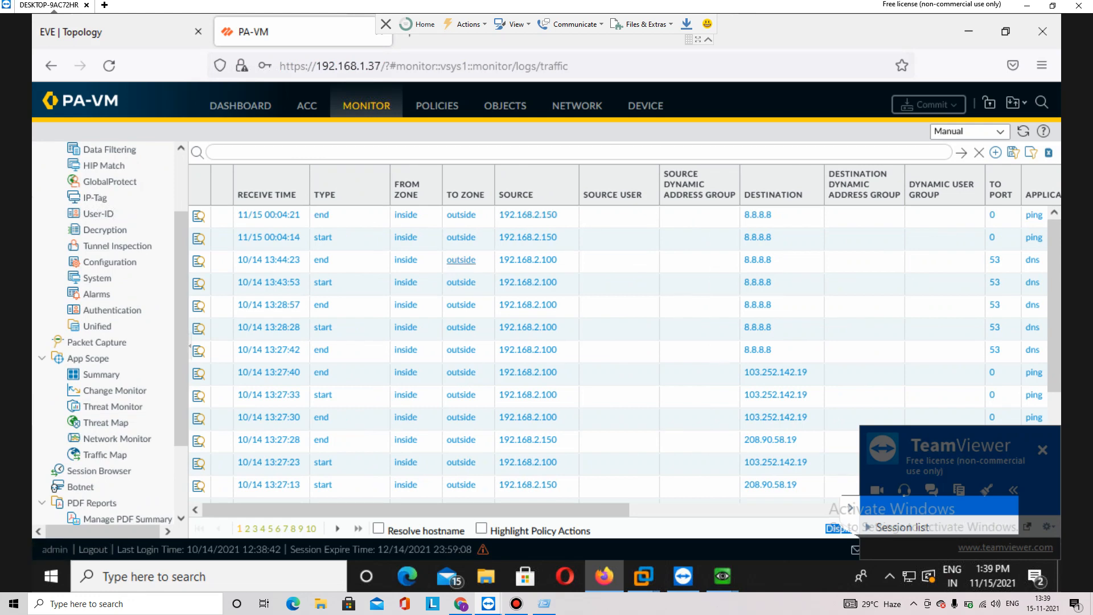
click(721, 576)
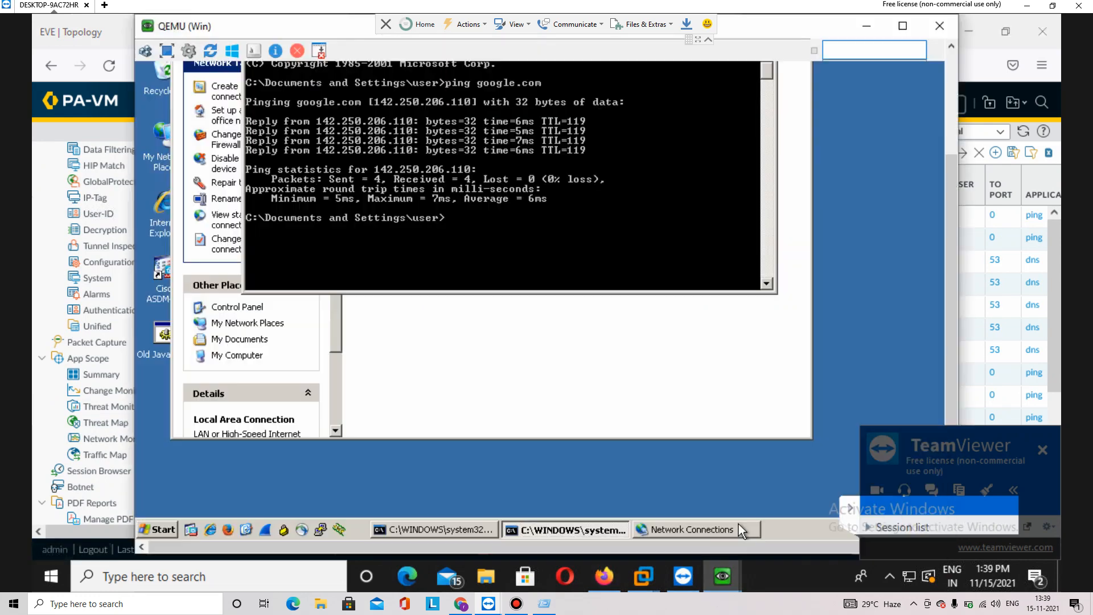
Launch Firefox on the XP client, load twitter.com, and start a certificate exception for it
click(737, 501)
click(227, 530)
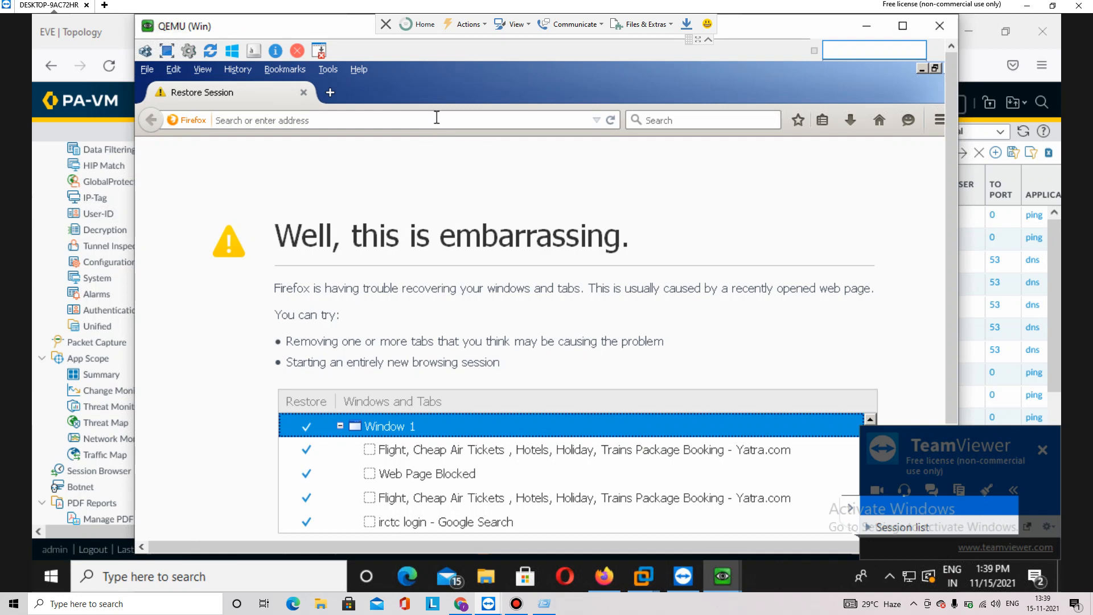
text(twitter)
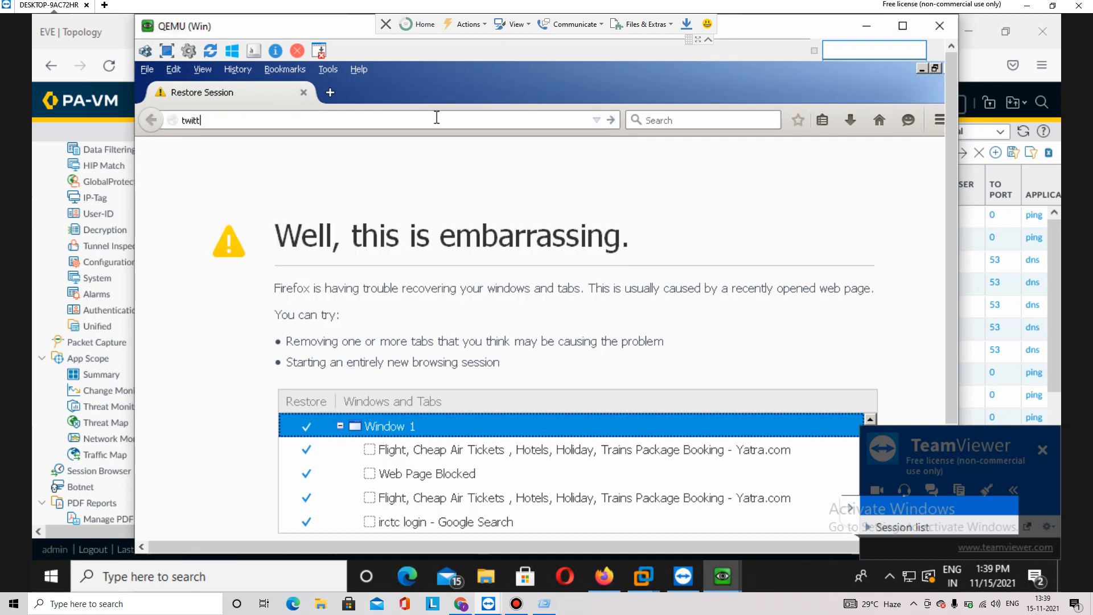
text(.com)
key(Return)
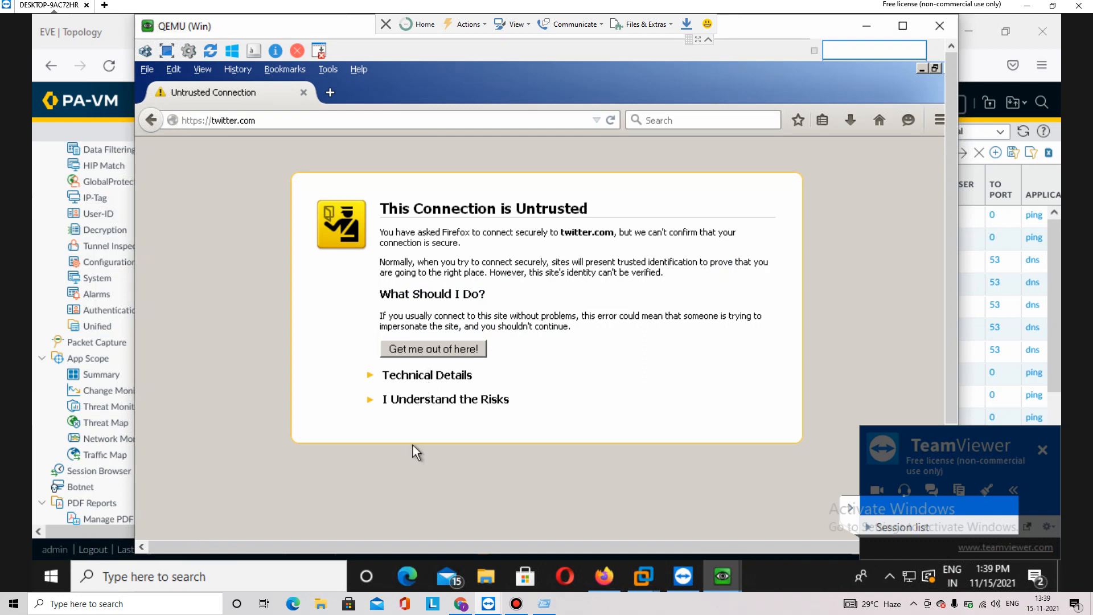
click(436, 401)
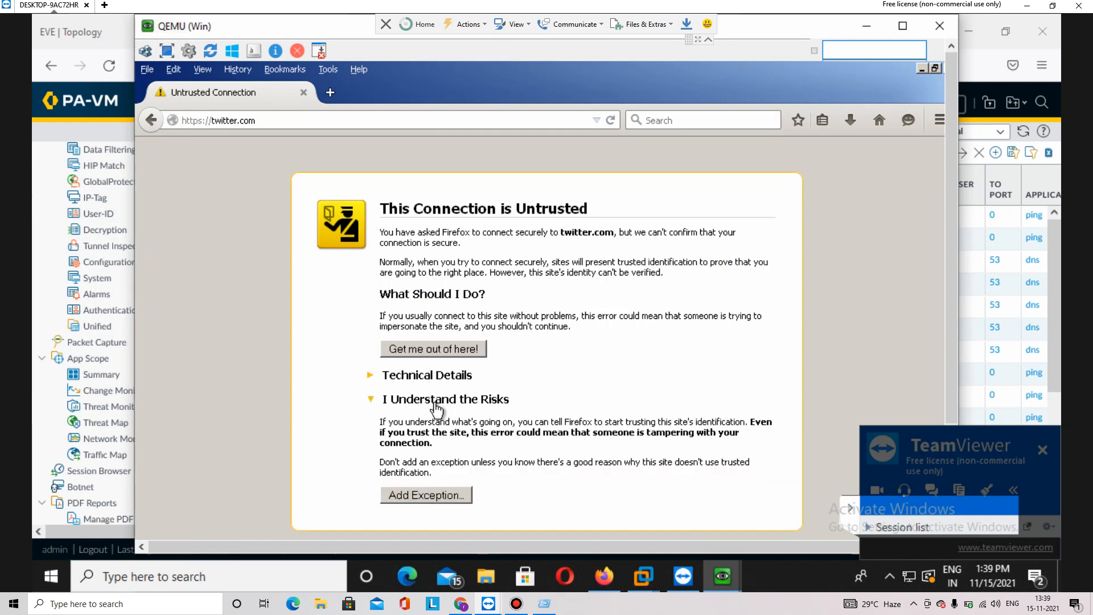
click(423, 497)
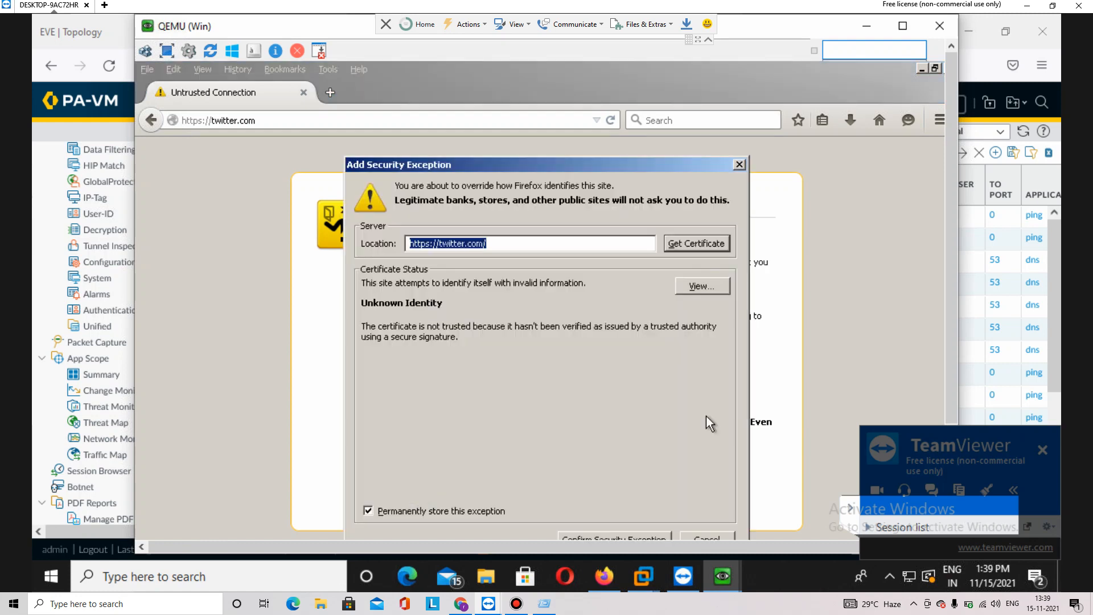
Confirm a permanent security exception for twitter.com's certificate
click(631, 535)
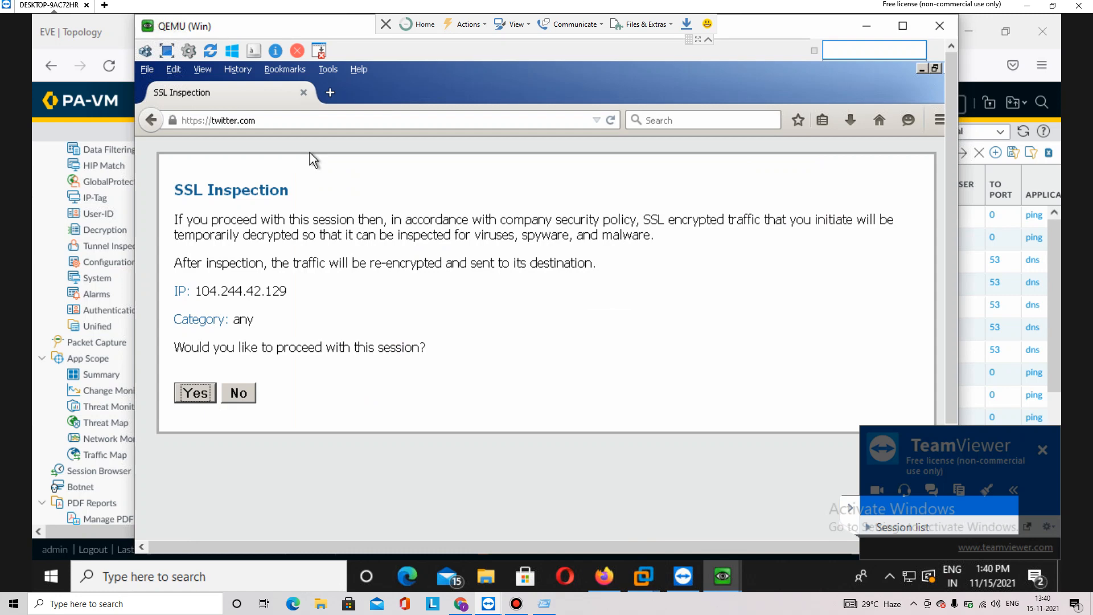
Proceed past twitter.com's SSL Inspection notice, then try facebook.com and leave its certificate warning
click(198, 394)
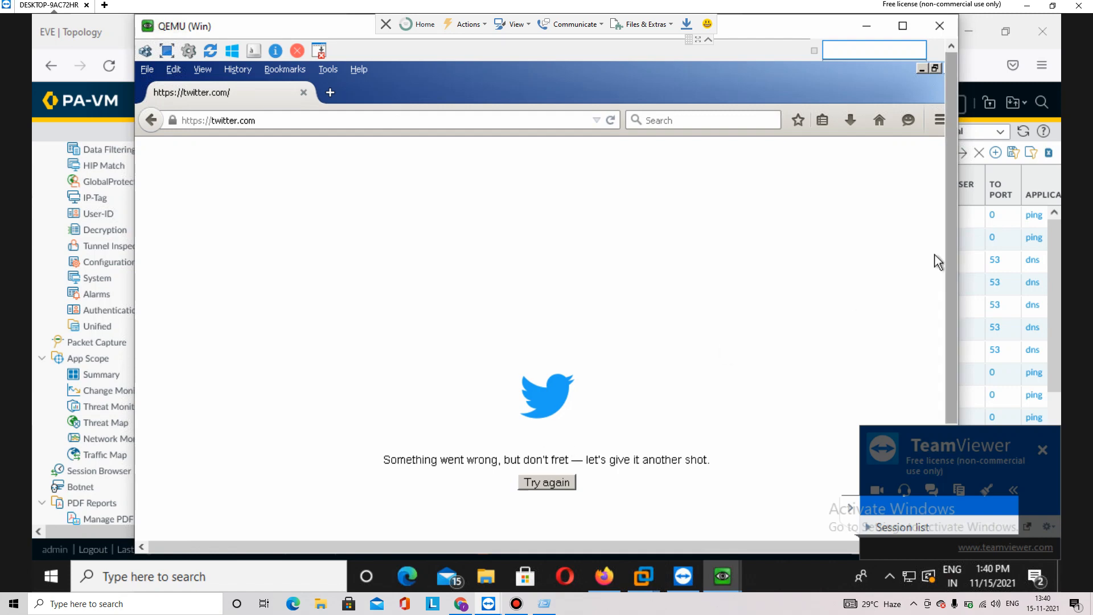
click(572, 346)
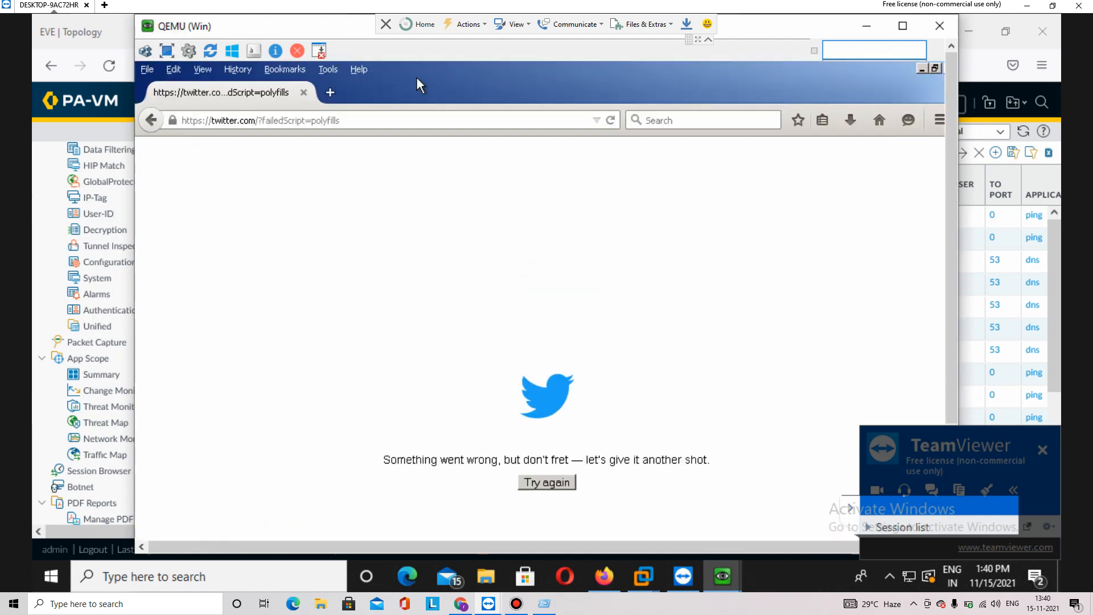
click(383, 120)
text(facebook.com)
key(Return)
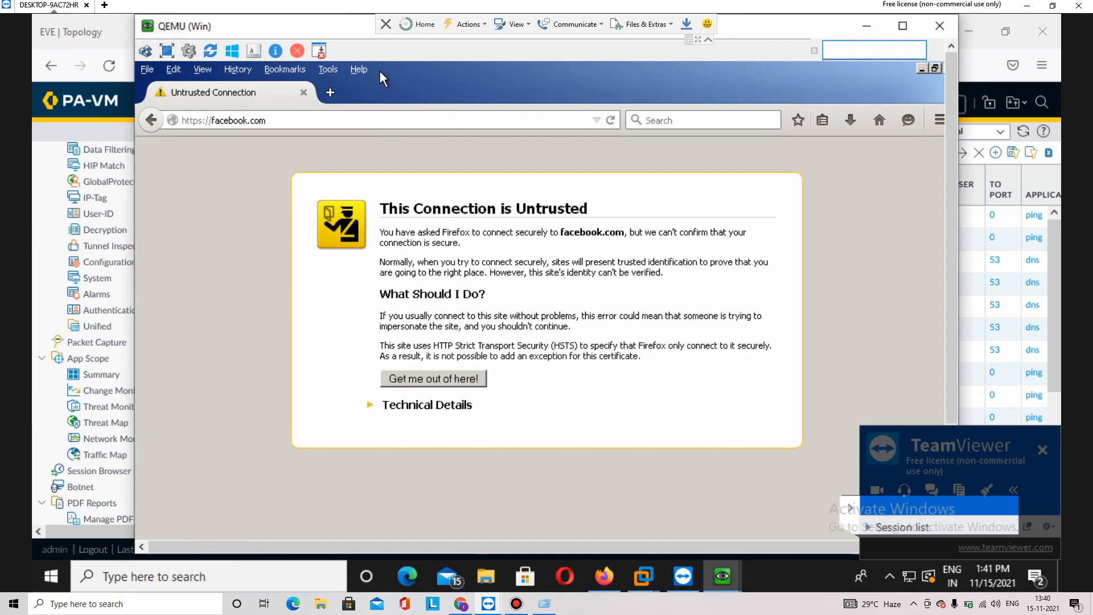
click(416, 406)
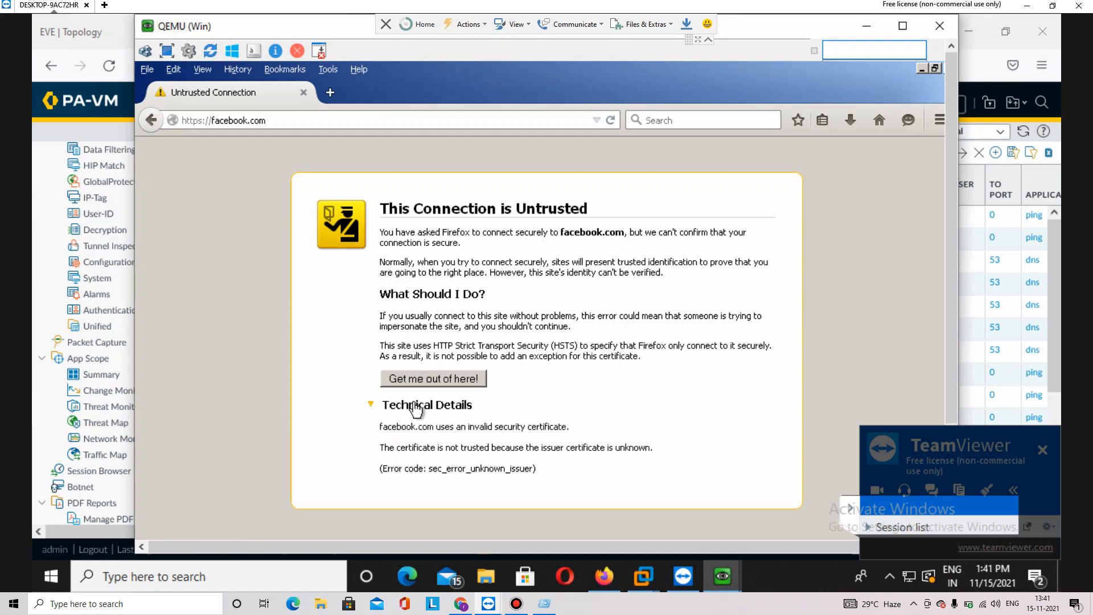
click(428, 379)
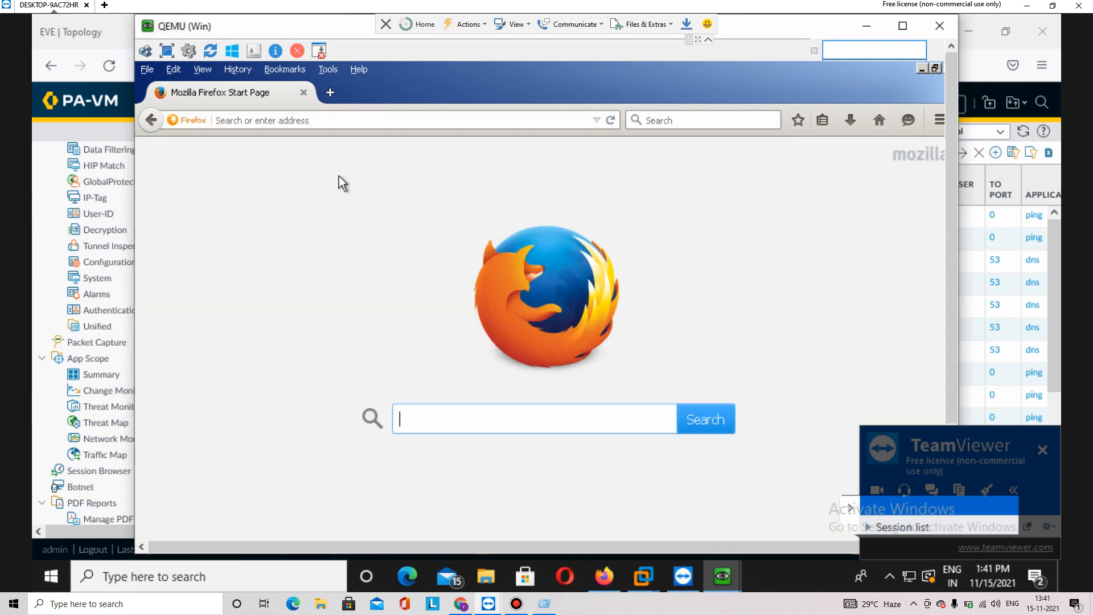
Load amazon.in and permanently trust its certificate
click(346, 121)
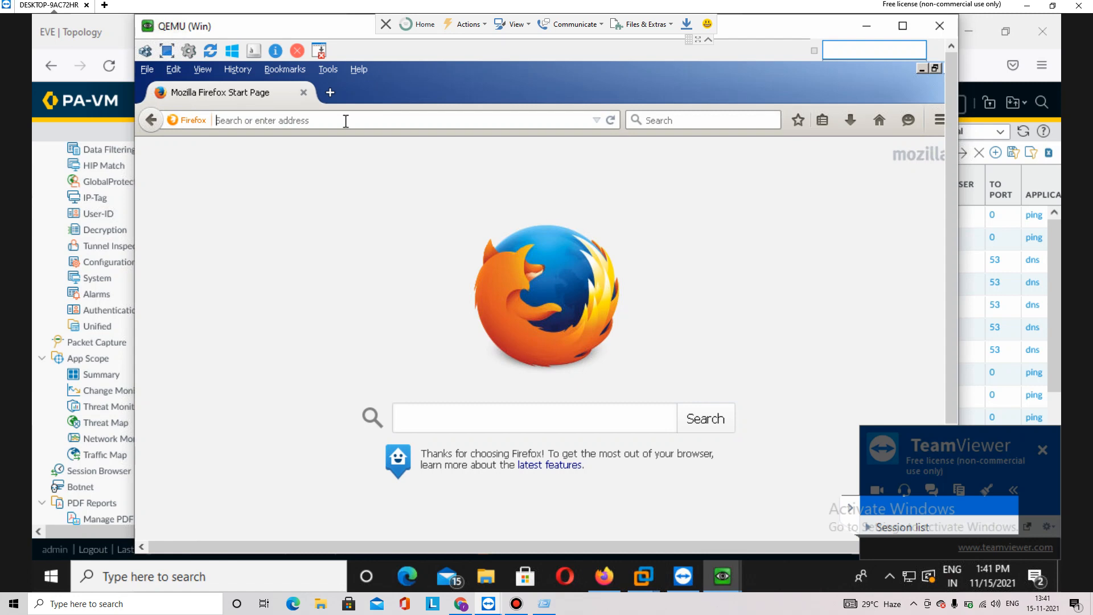
text(t)
key(BackSpace)
key(BackSpace)
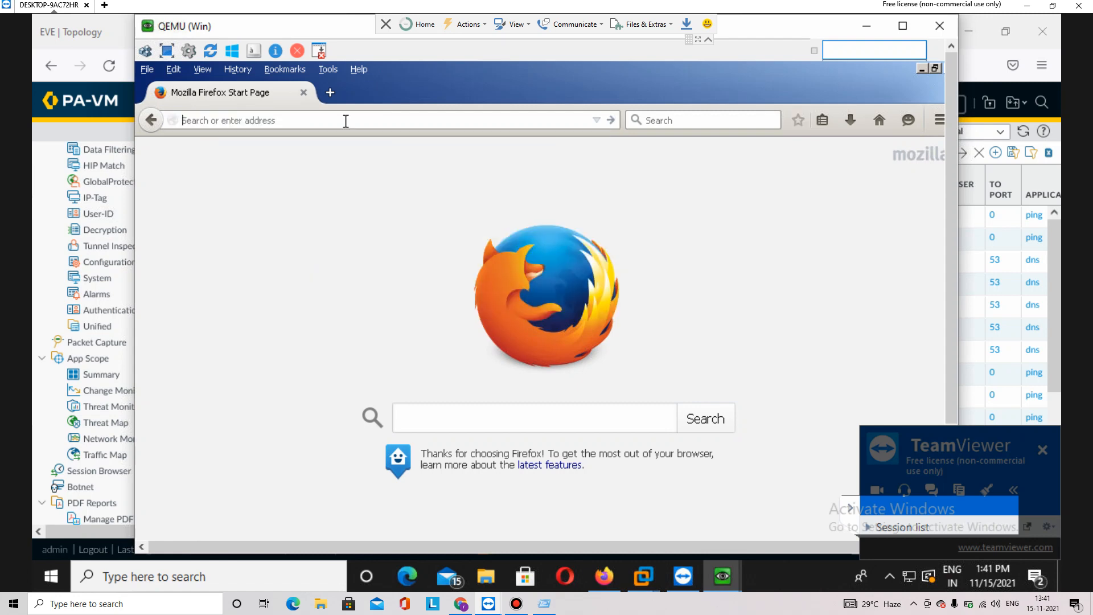
text(ama)
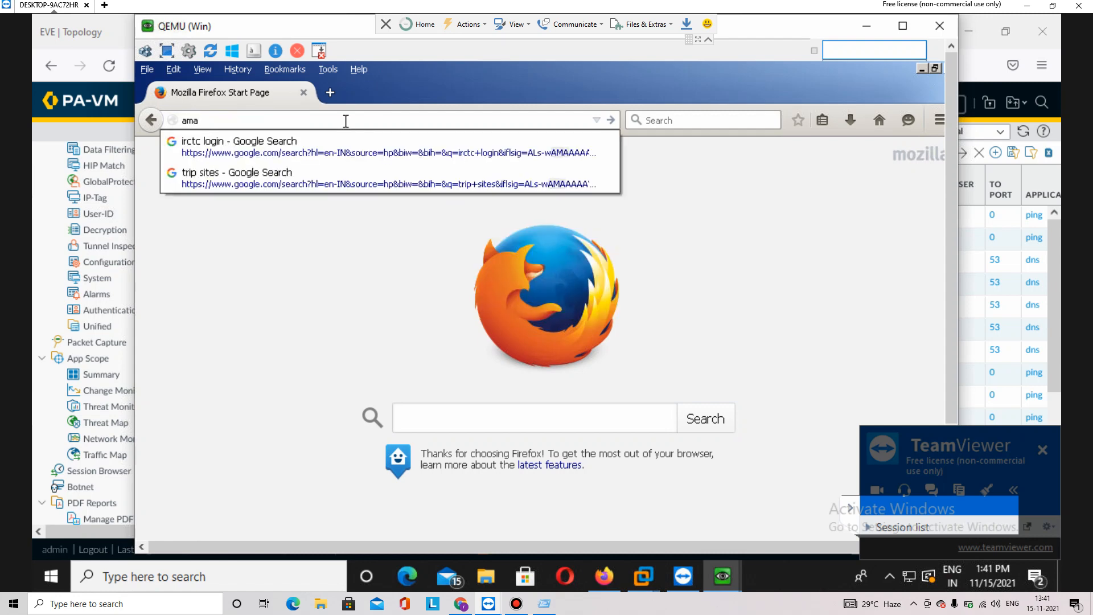
text(zon.)
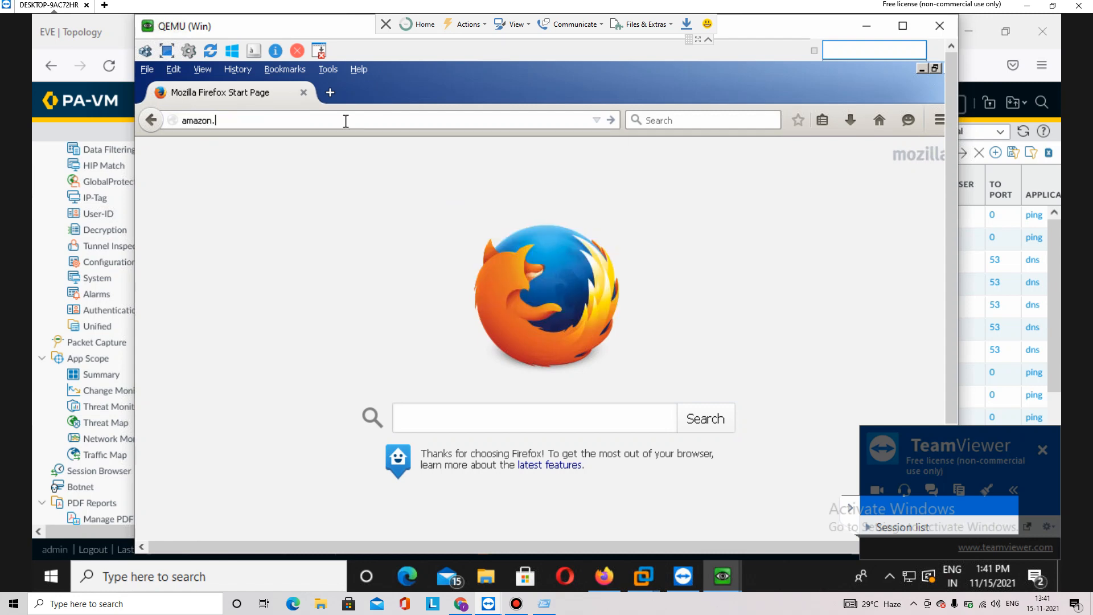
text(in)
key(Return)
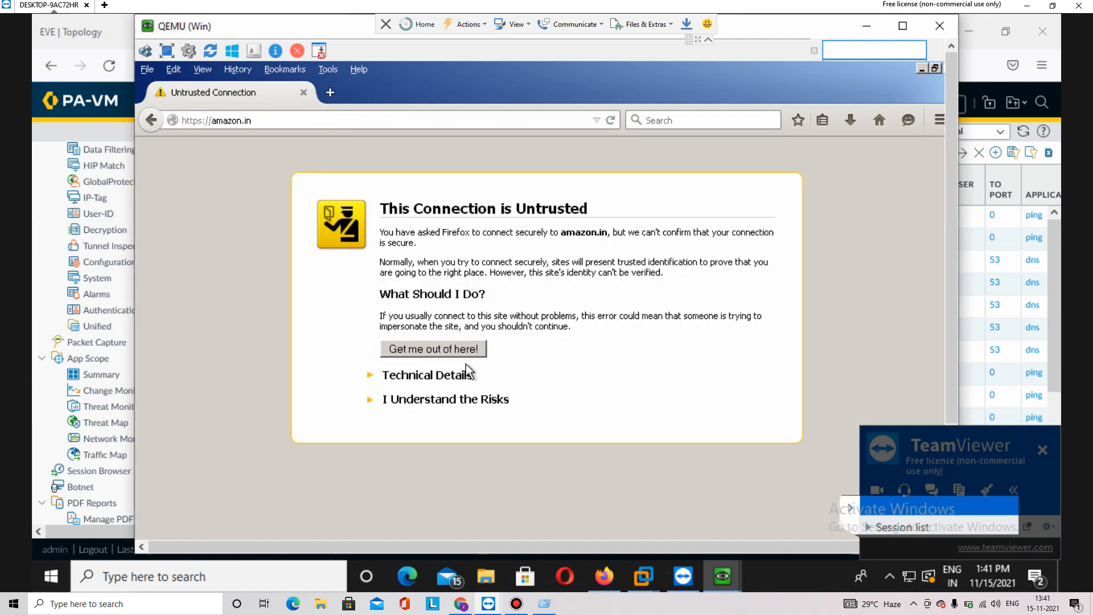
click(449, 397)
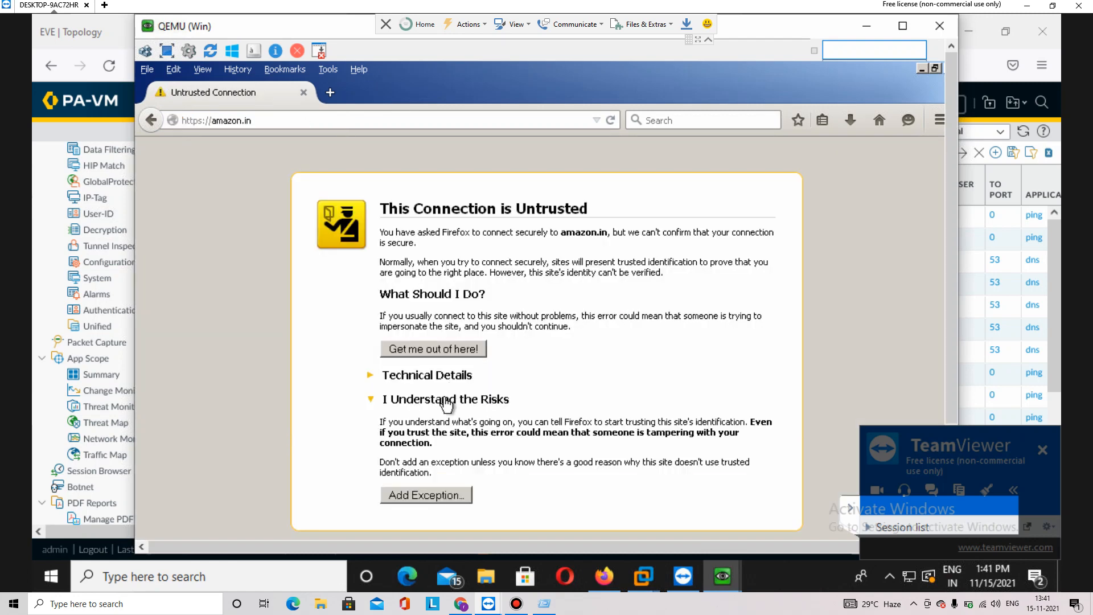
click(458, 494)
click(588, 535)
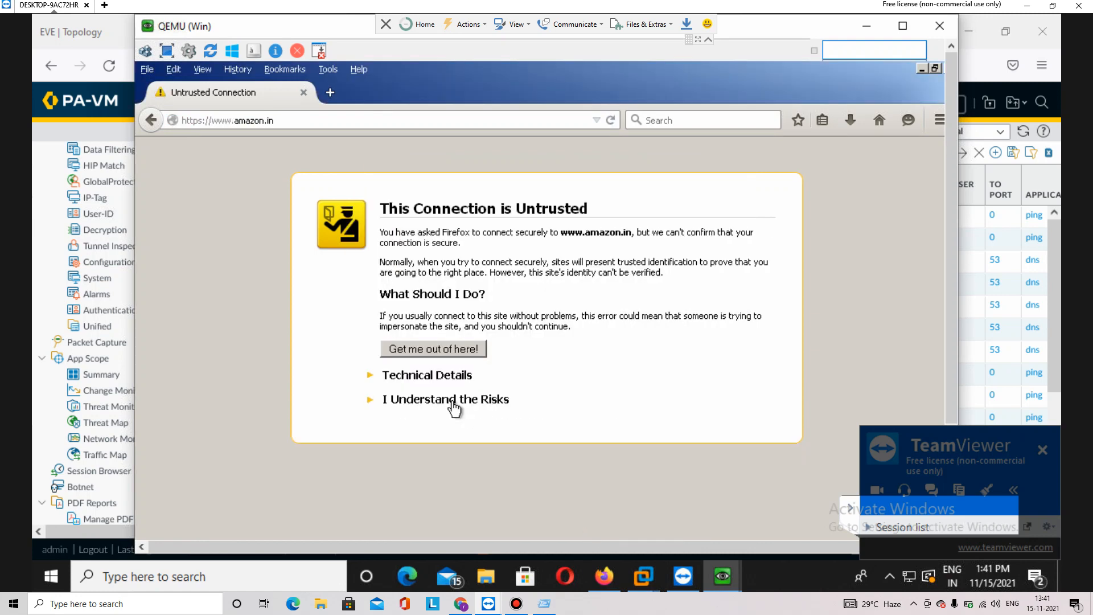
click(449, 399)
click(458, 493)
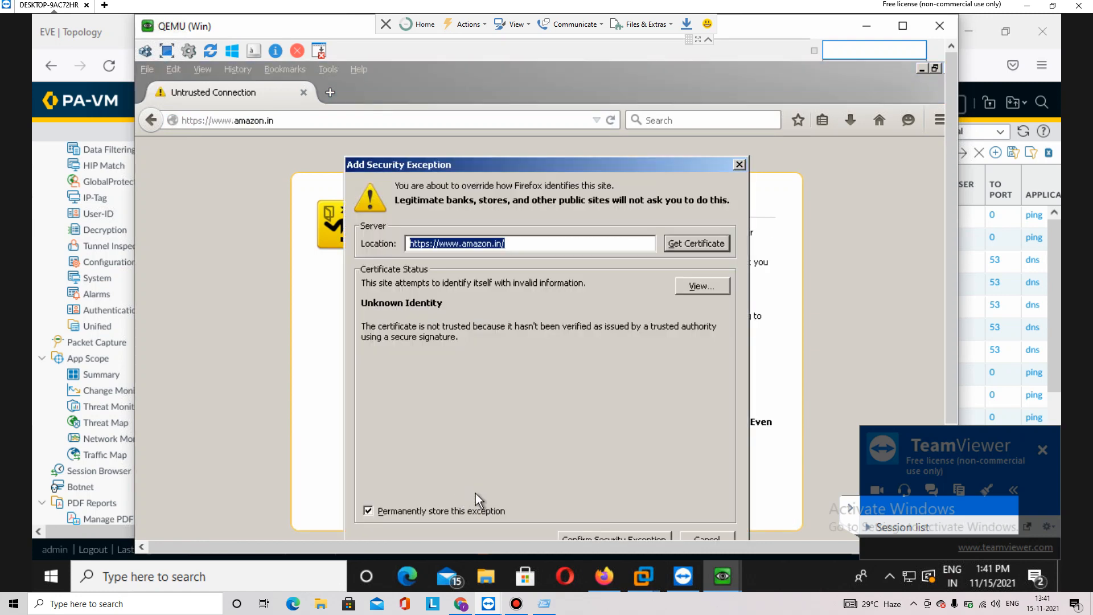
click(662, 535)
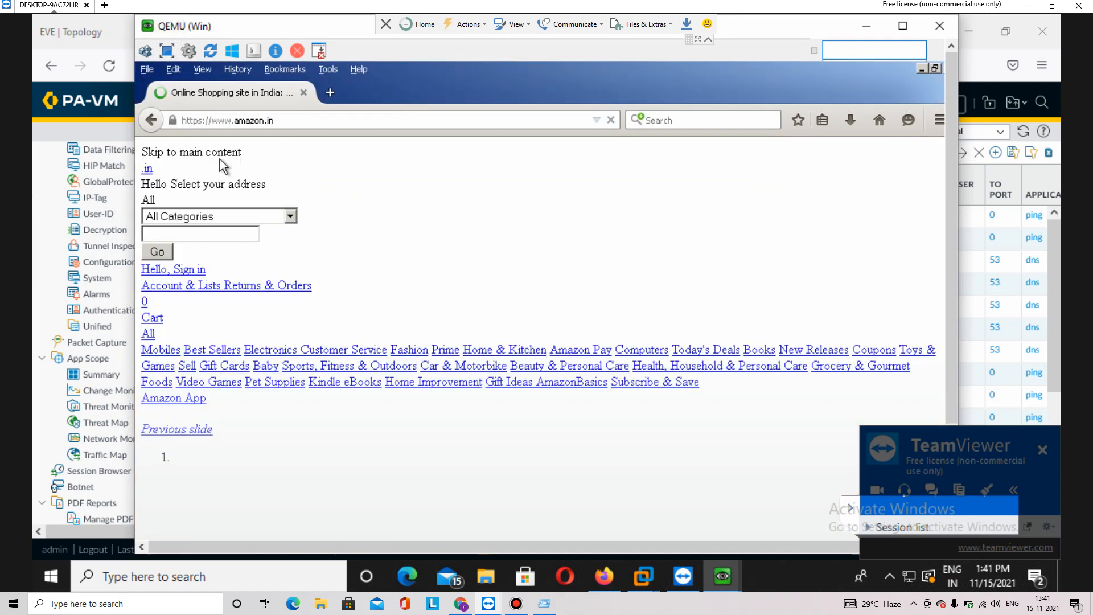
click(332, 91)
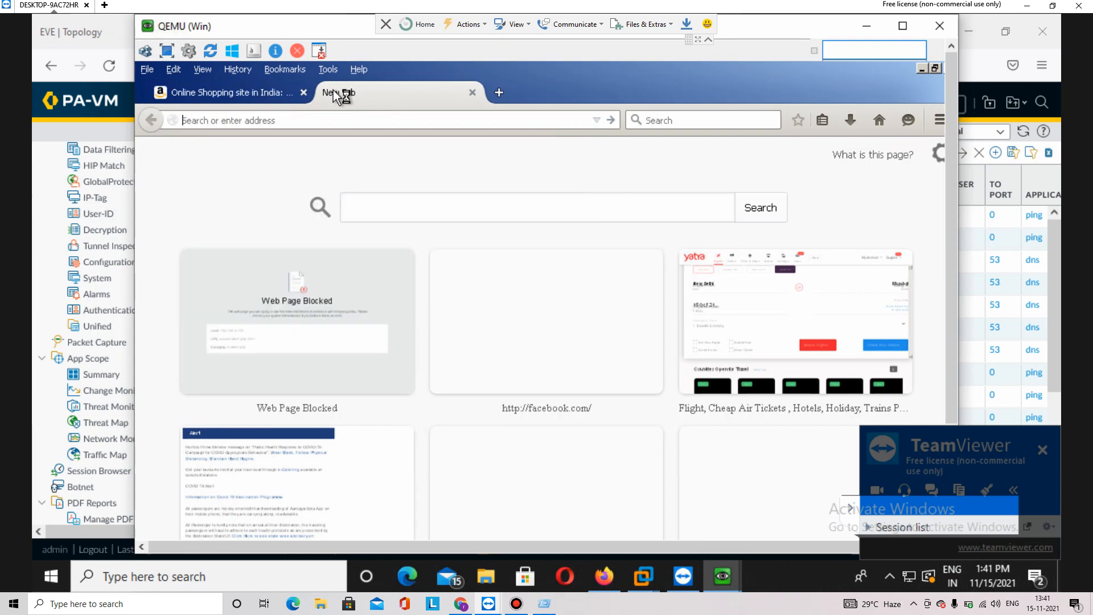
Load makemytrip.com in the current Firefox tab
text(my)
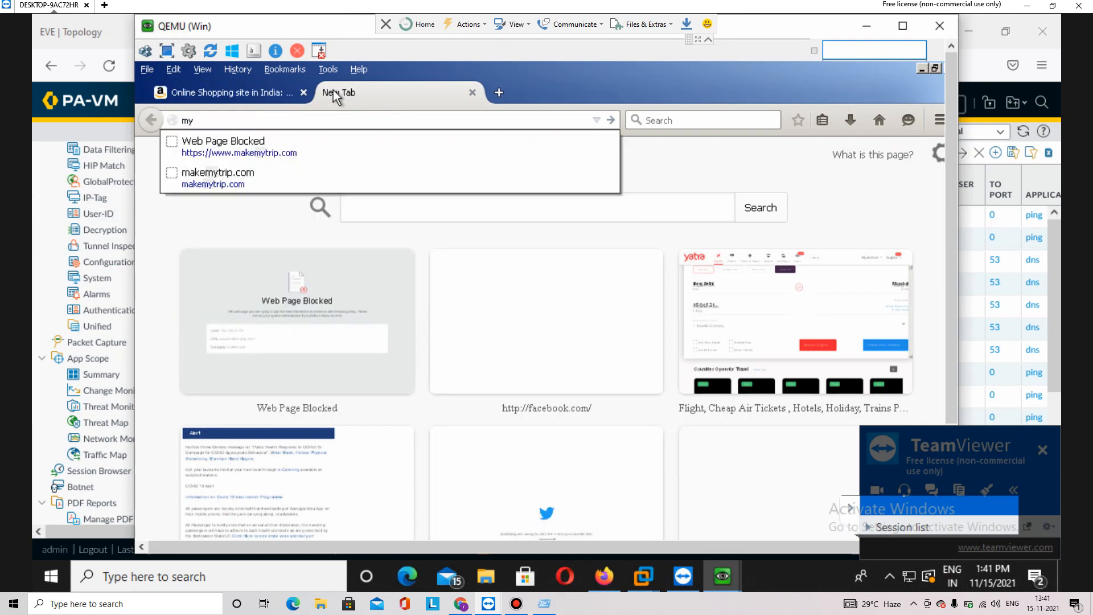
key(BackSpace)
text(ake)
key(Return)
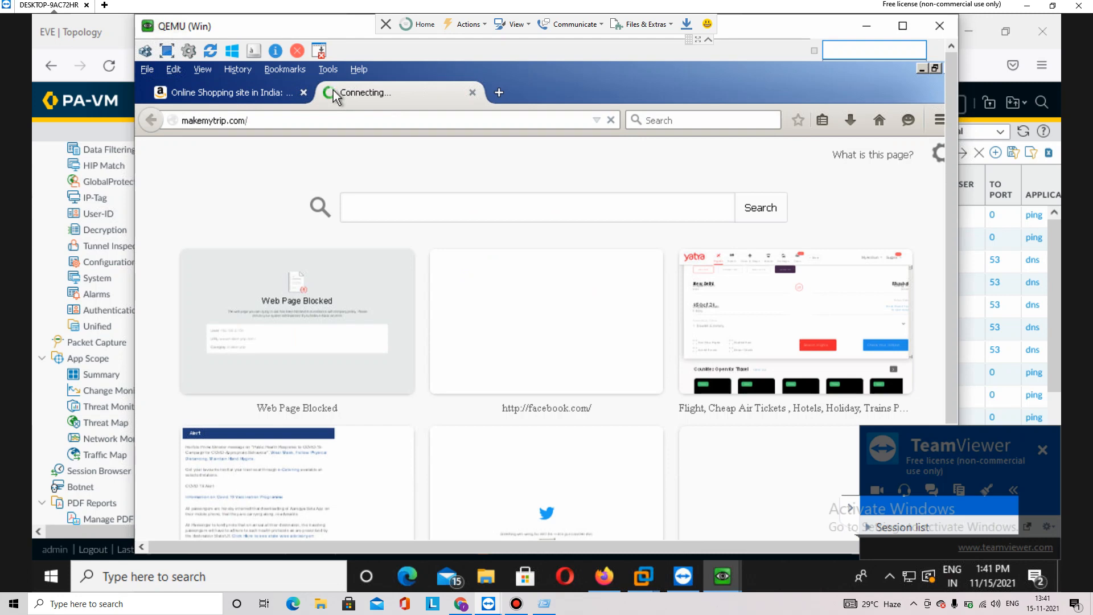
Open google.com in a new tab and check the makemytrip and google tabs
click(506, 94)
text(google.com/)
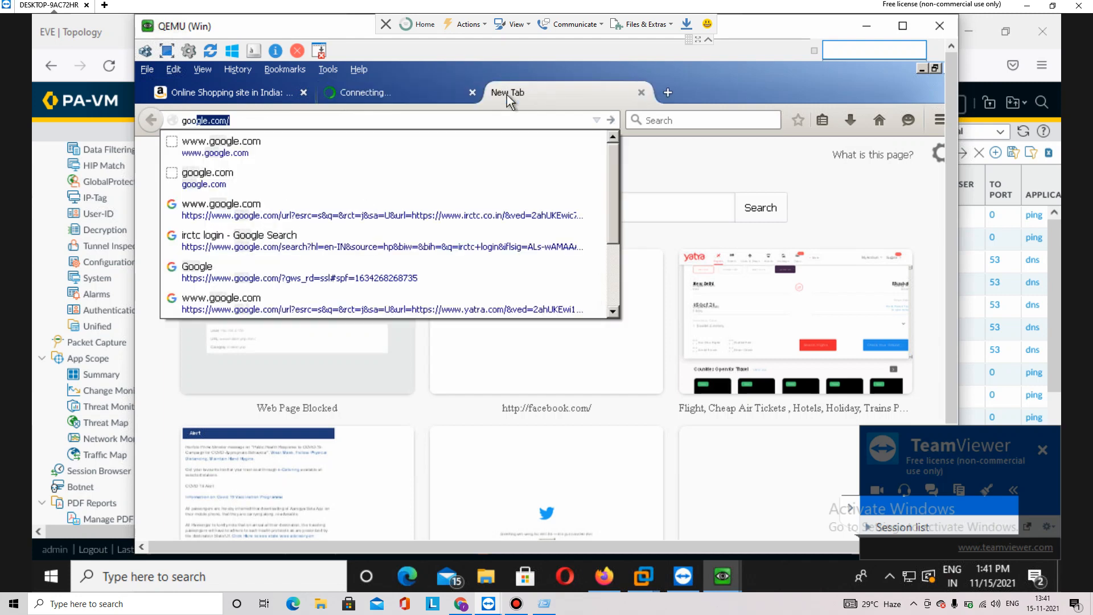
key(Return)
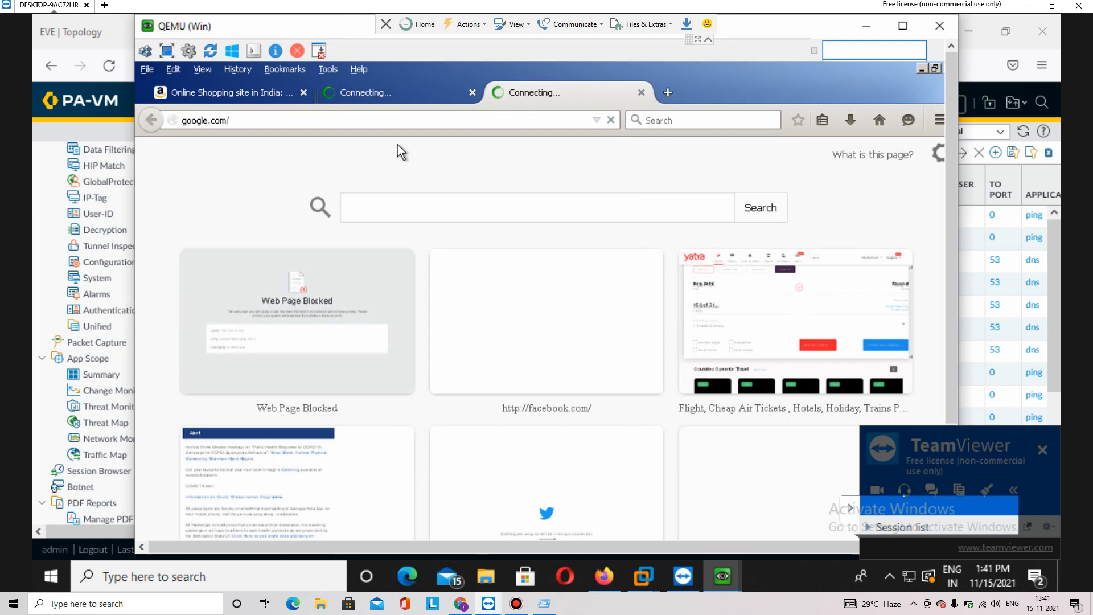
click(412, 90)
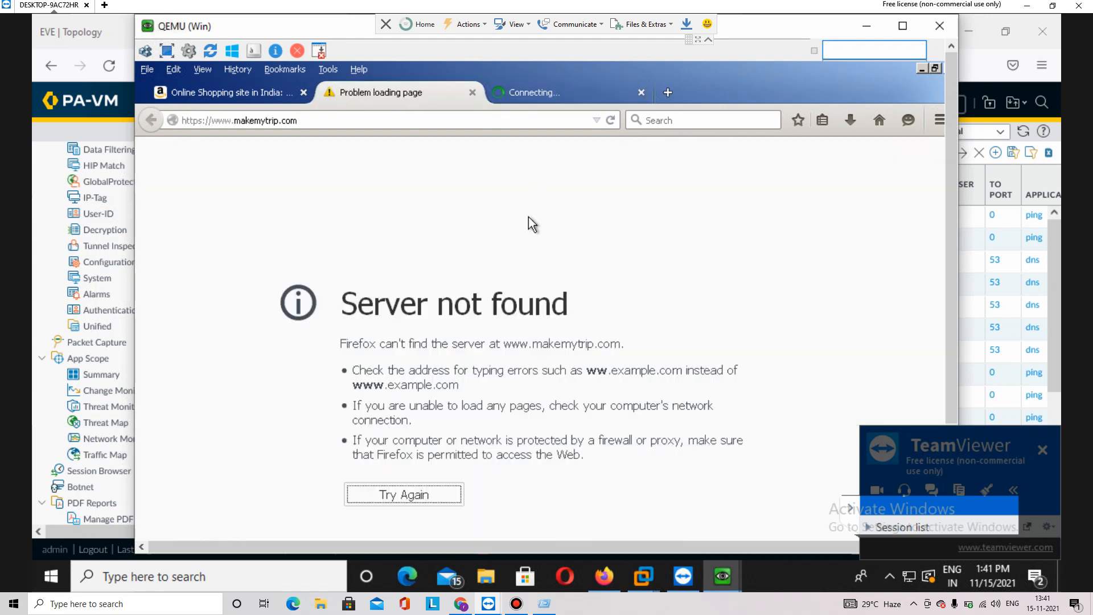
click(585, 87)
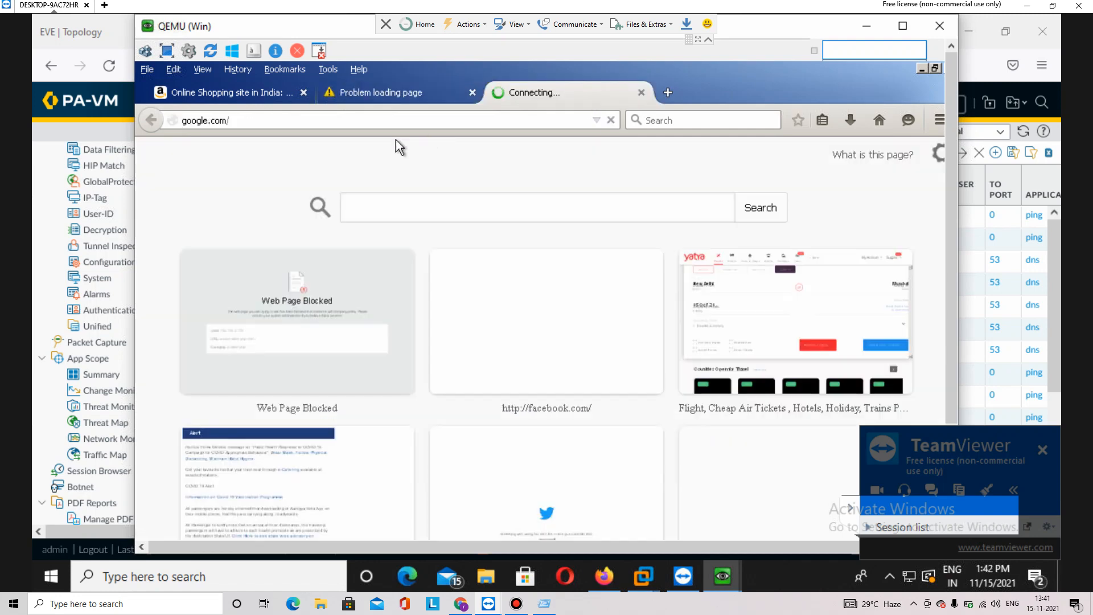
Replace the Amazon shopping tab's address with google.com and load it
click(260, 98)
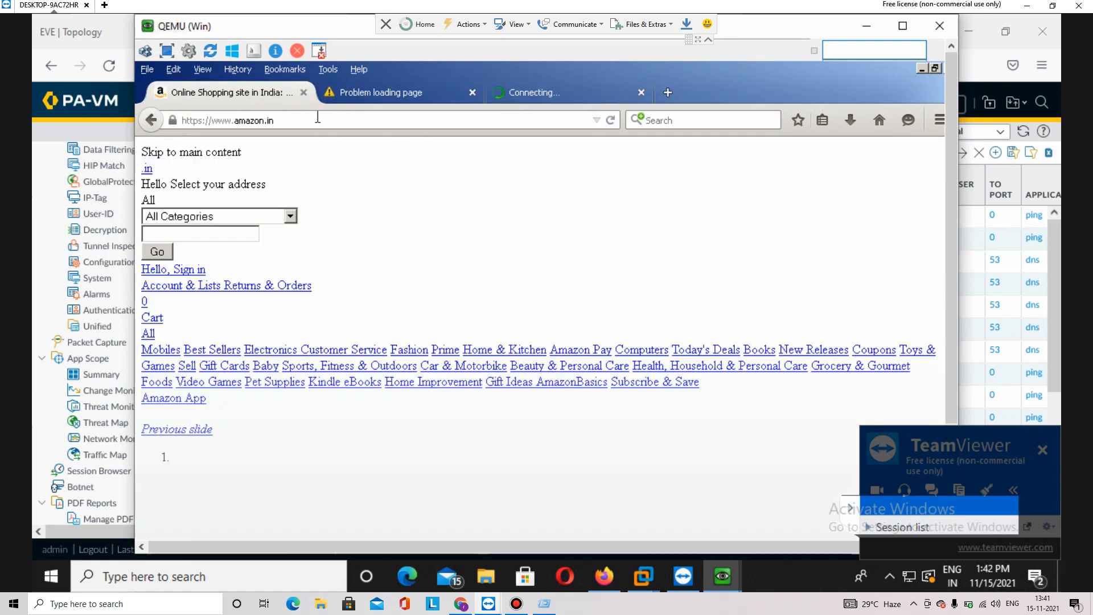
click(318, 117)
text(goog.e.c)
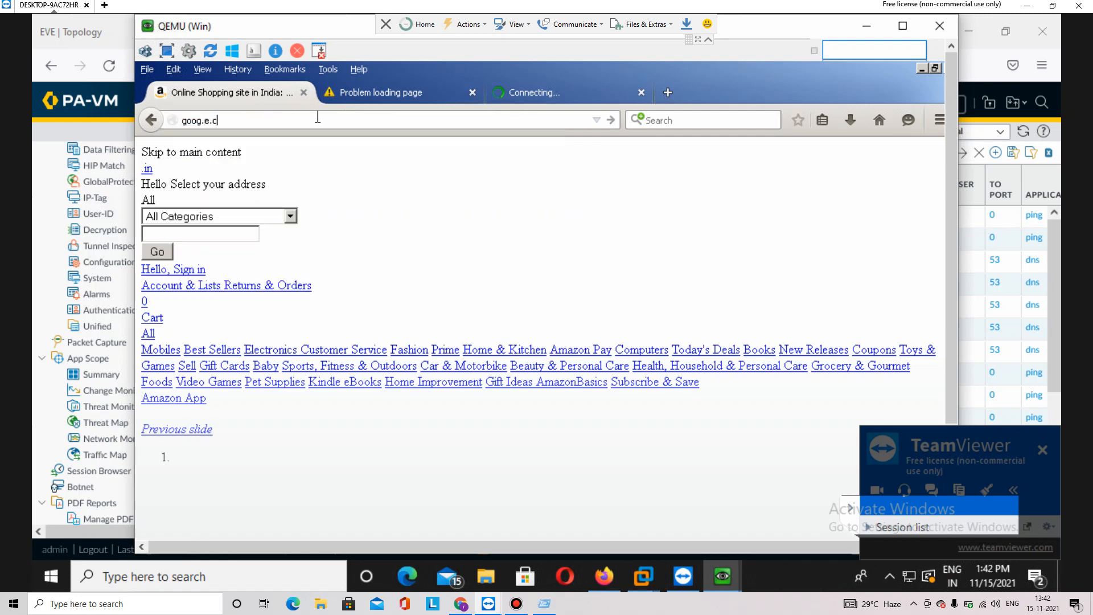
key(BackSpace)
key(BackSpace)
key(BackSpace)
key(BackSpace)
text(le.com/)
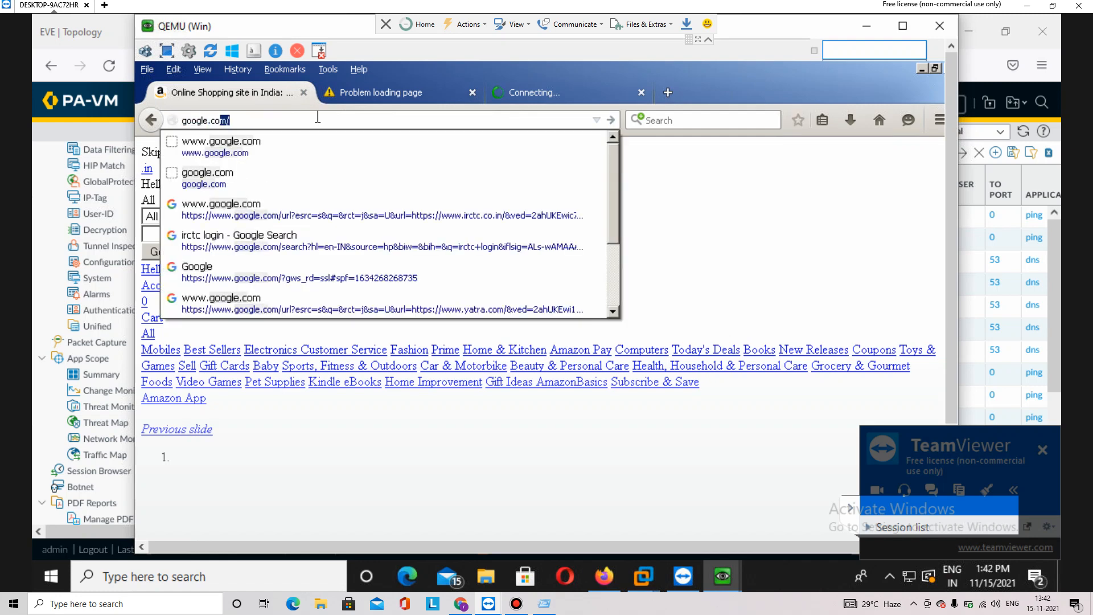
key(Return)
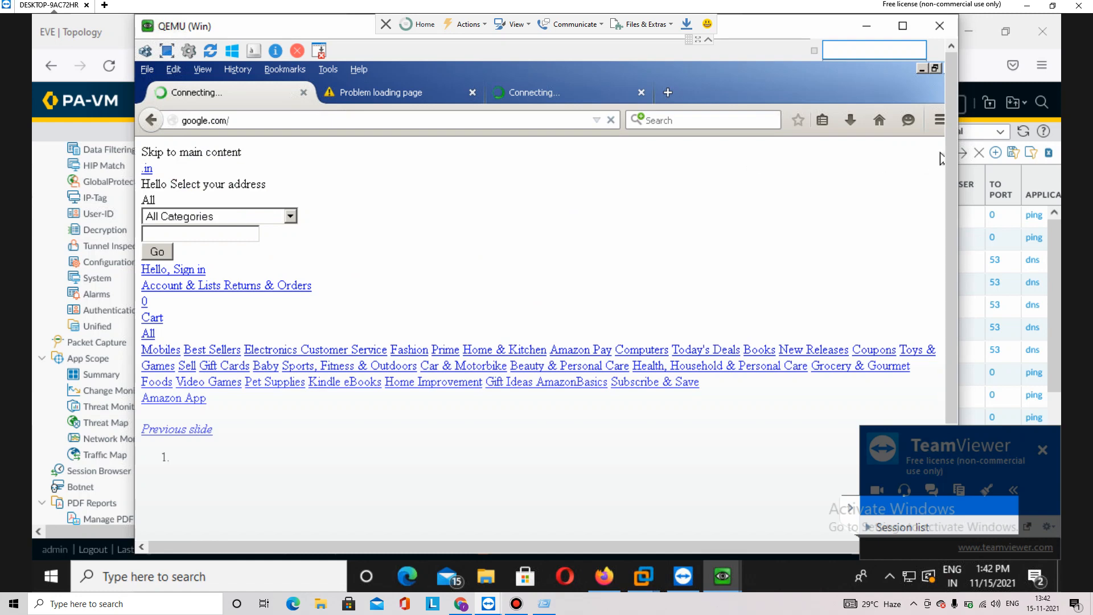
scroll(951, 171, down, 3)
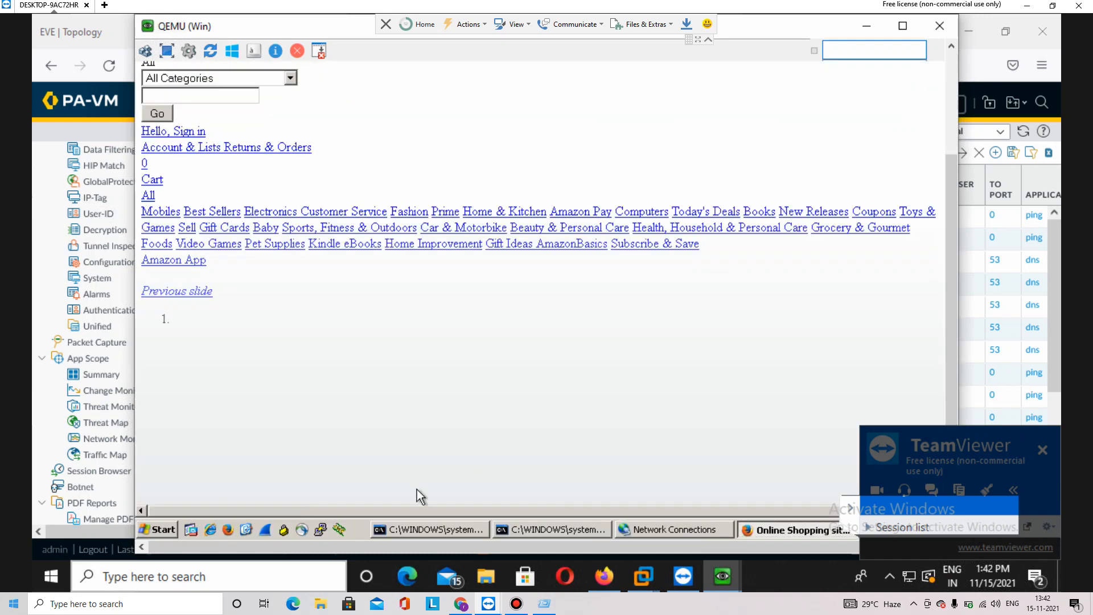
click(144, 532)
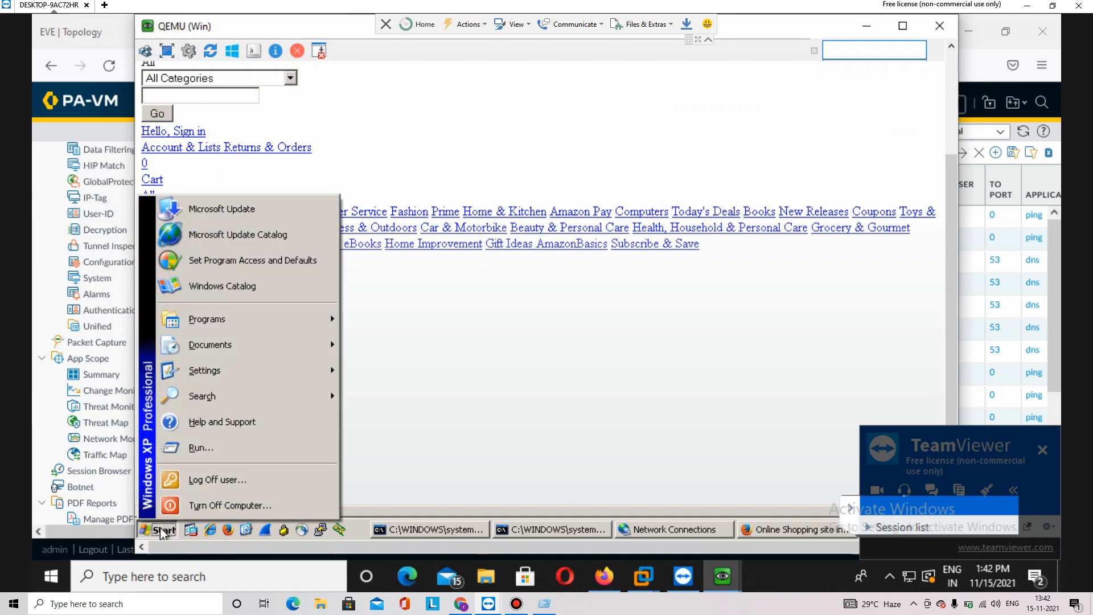
Launch cmd from Run and run ipconfig to confirm the client IP 192.168.2.150
click(228, 448)
text(cmd)
key(Return)
text(ipconfoig)
key(Return)
text(ipconfig)
key(Return)
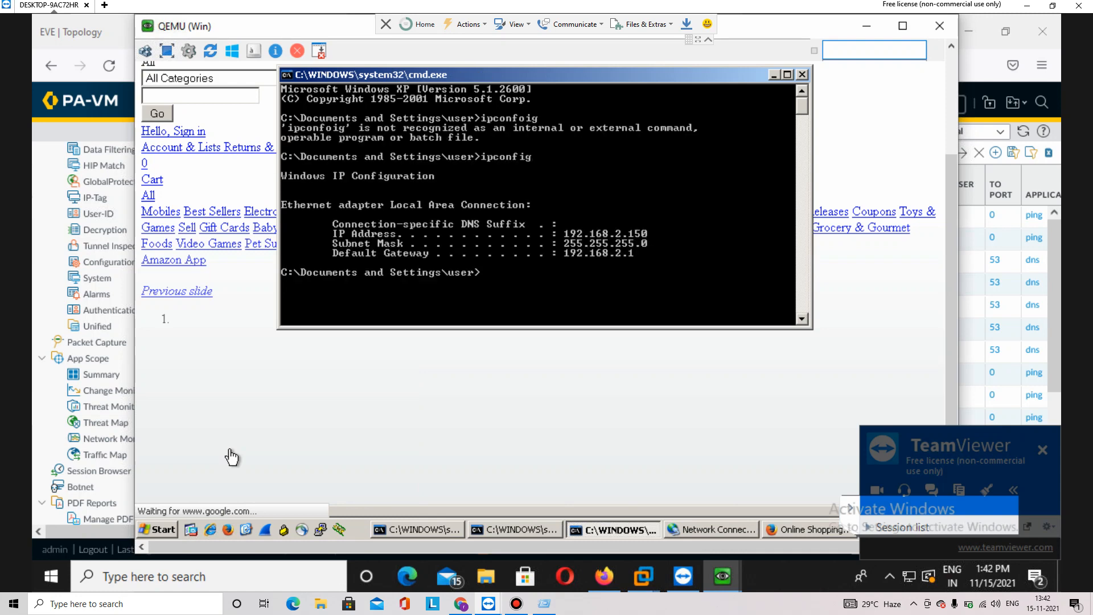
Ping google.com, stop it with Ctrl+C, ping 8.8.8.8, then return to Firefox
text(ping google.com)
key(Return)
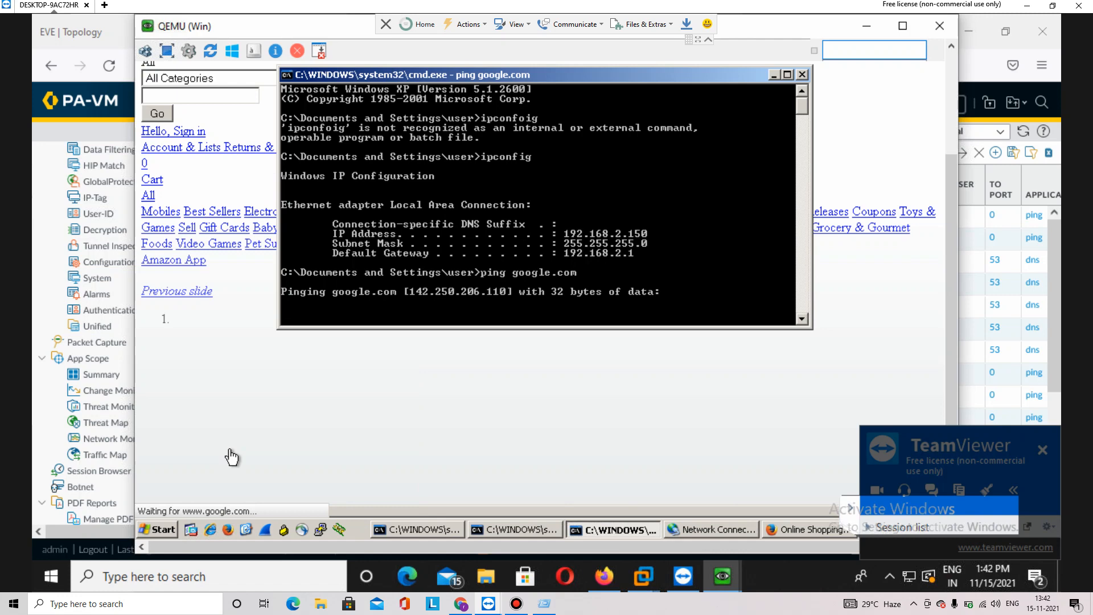
key(ctrl+c)
text(\ping 8.8.8.8)
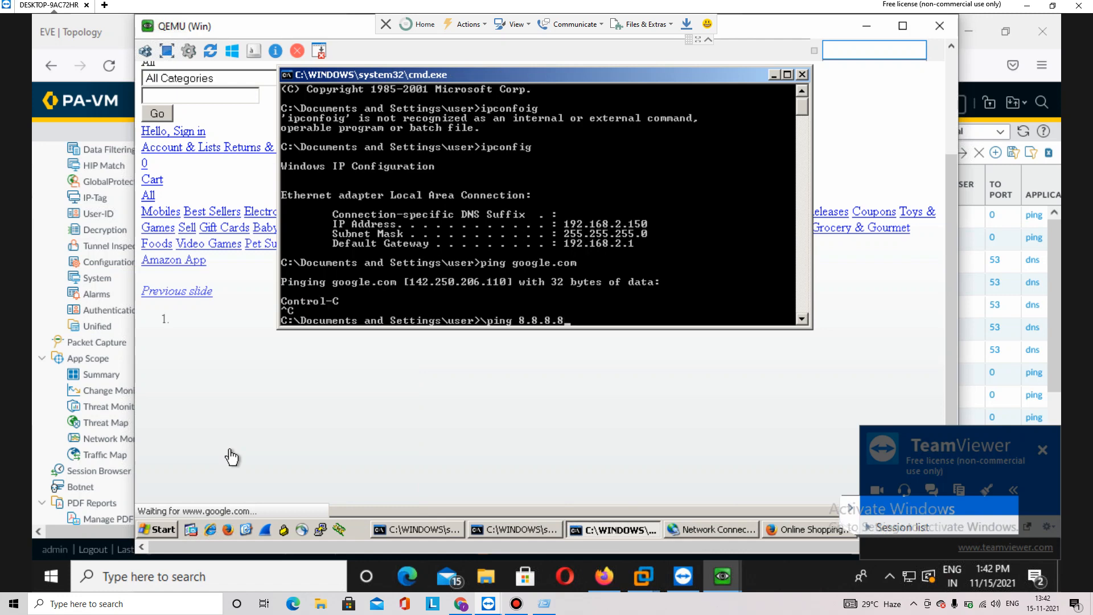
key(Return)
text(ping 8.8.8.8)
key(Return)
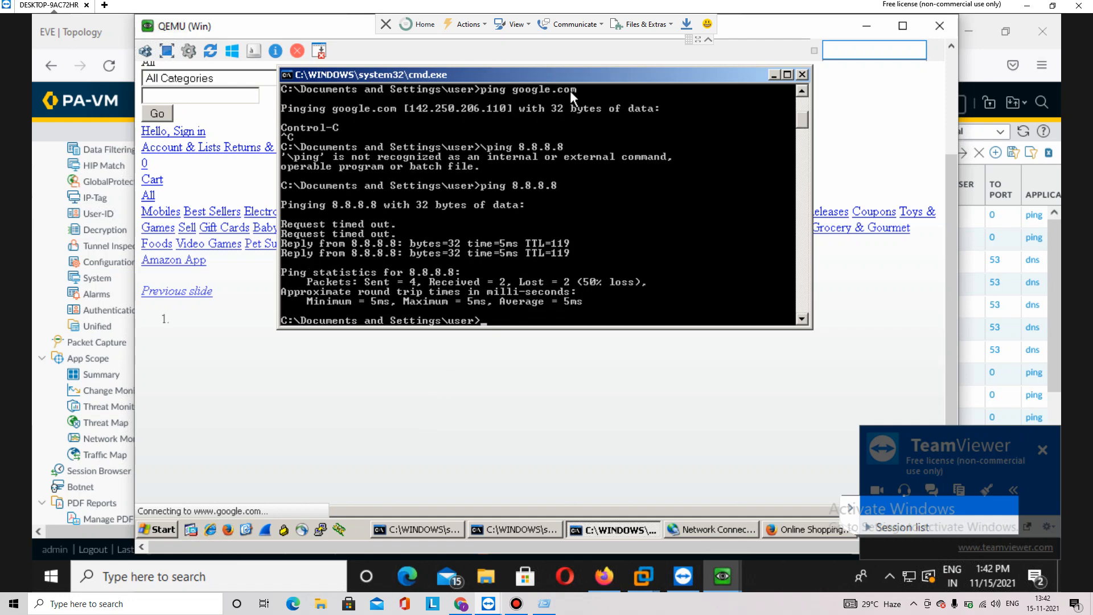
click(912, 179)
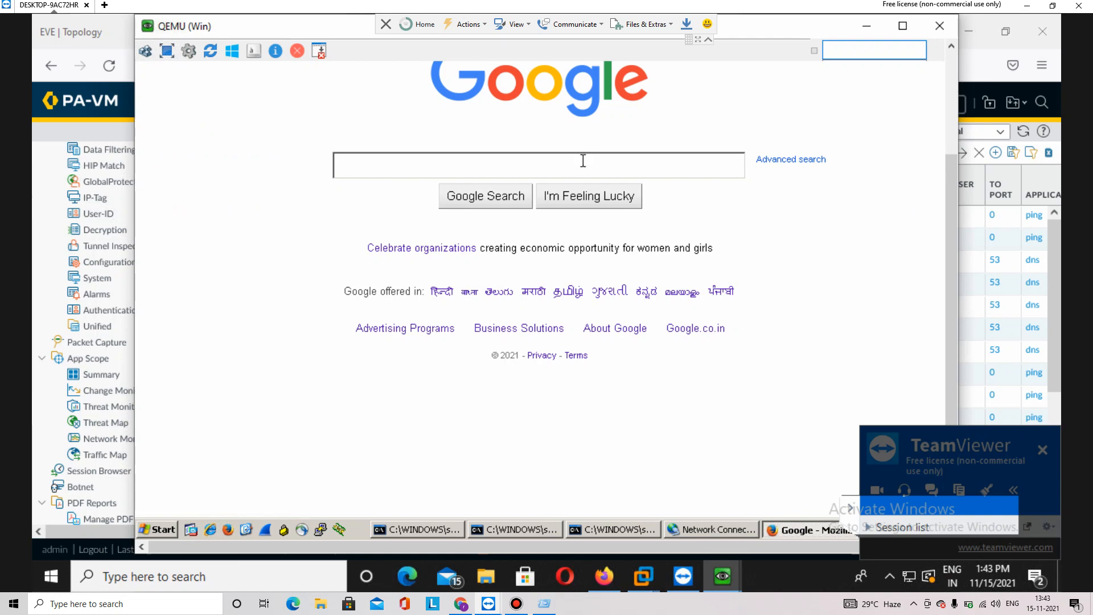
Search Google for makemytrip and open the MakeMyTrip result
drag(951, 169, 951, 68)
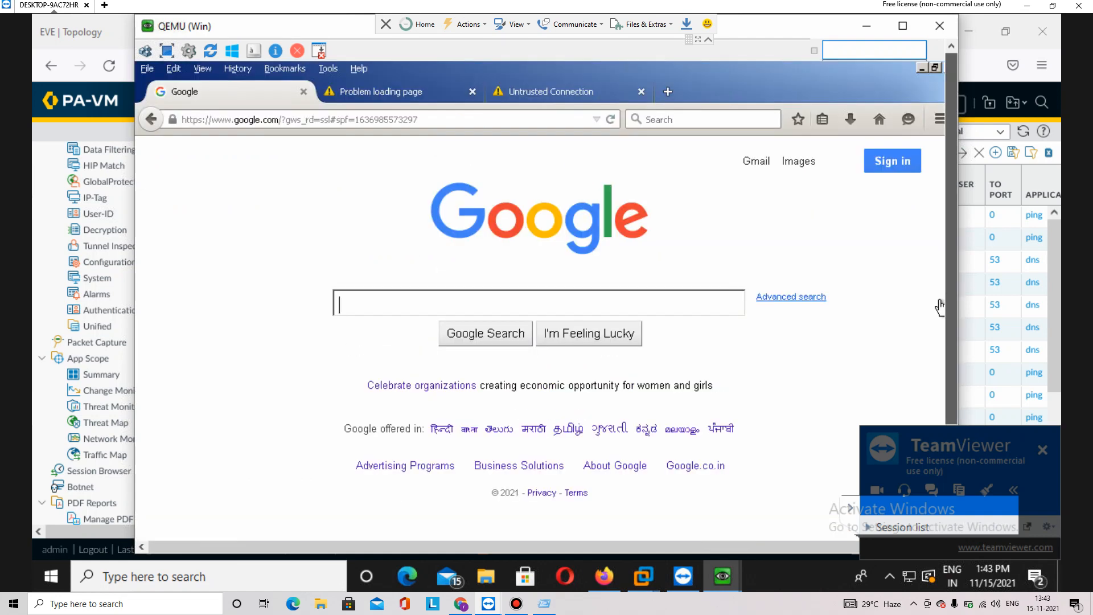
text(mk)
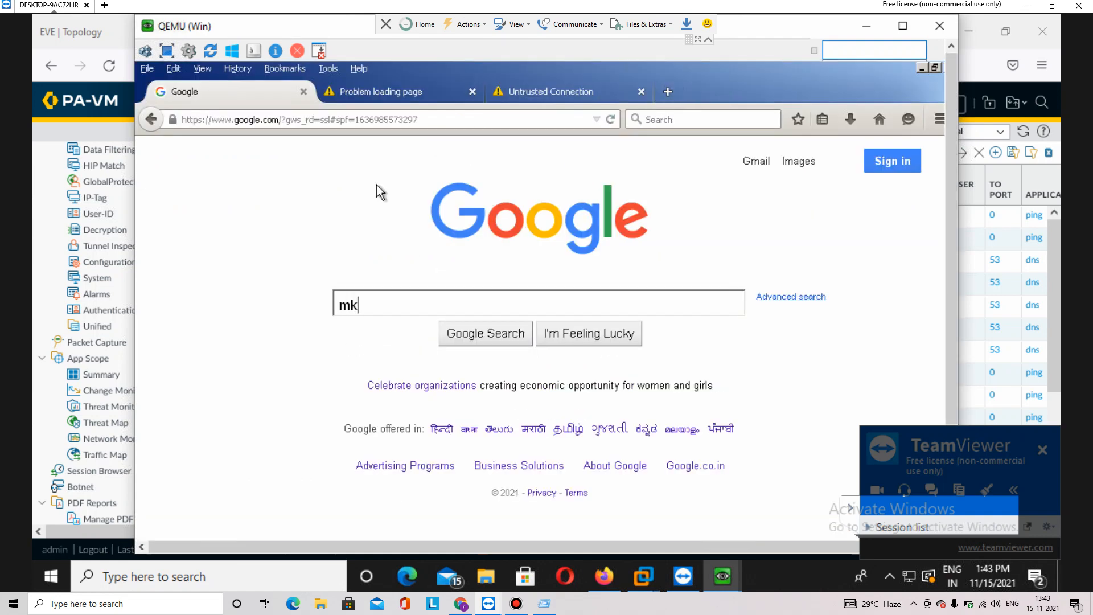
key(BackSpace)
text(akemytrip)
key(Return)
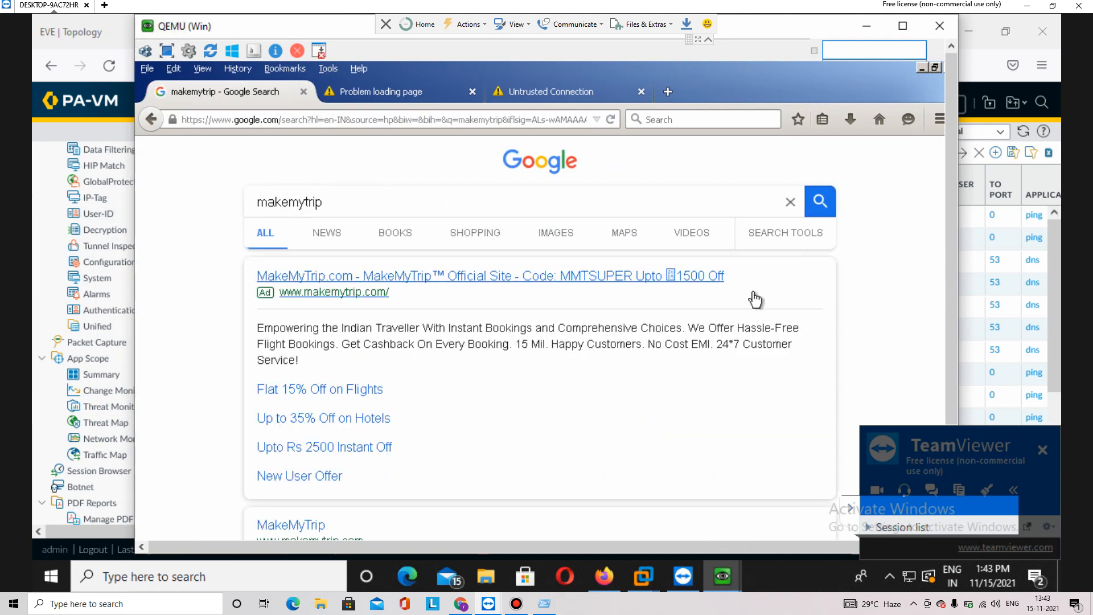
drag(951, 266, 951, 380)
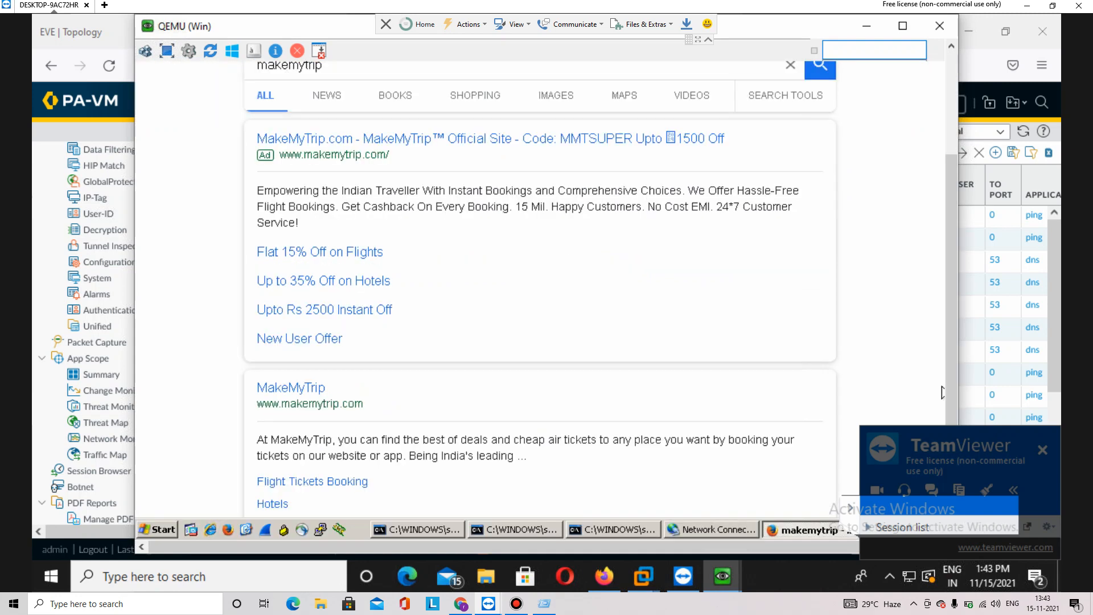
click(307, 390)
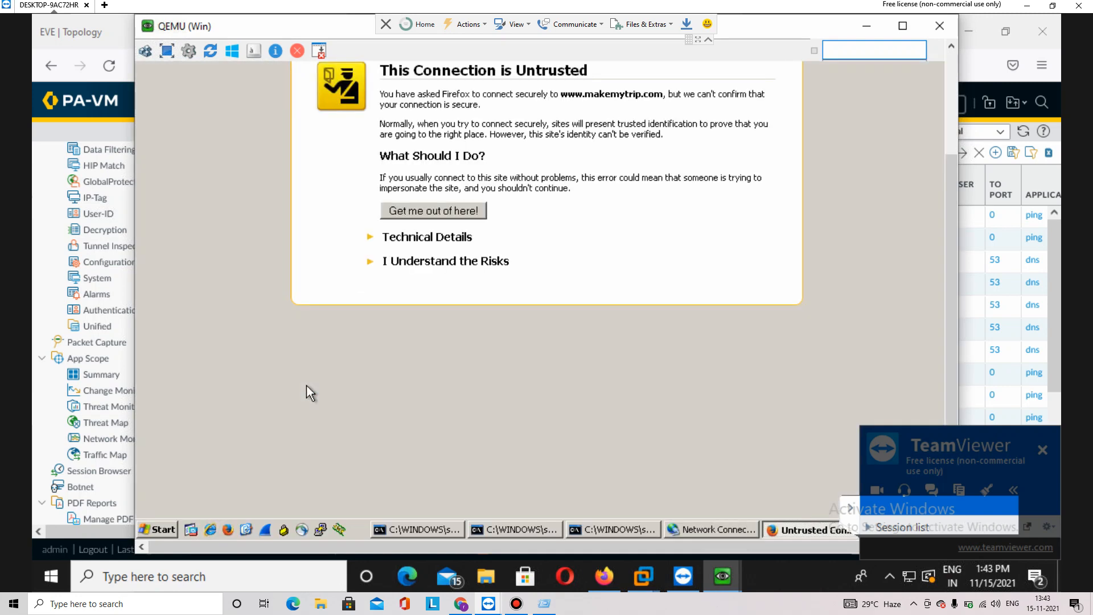
Add and confirm a security exception for makemytrip.com, then minimize the client console
click(442, 261)
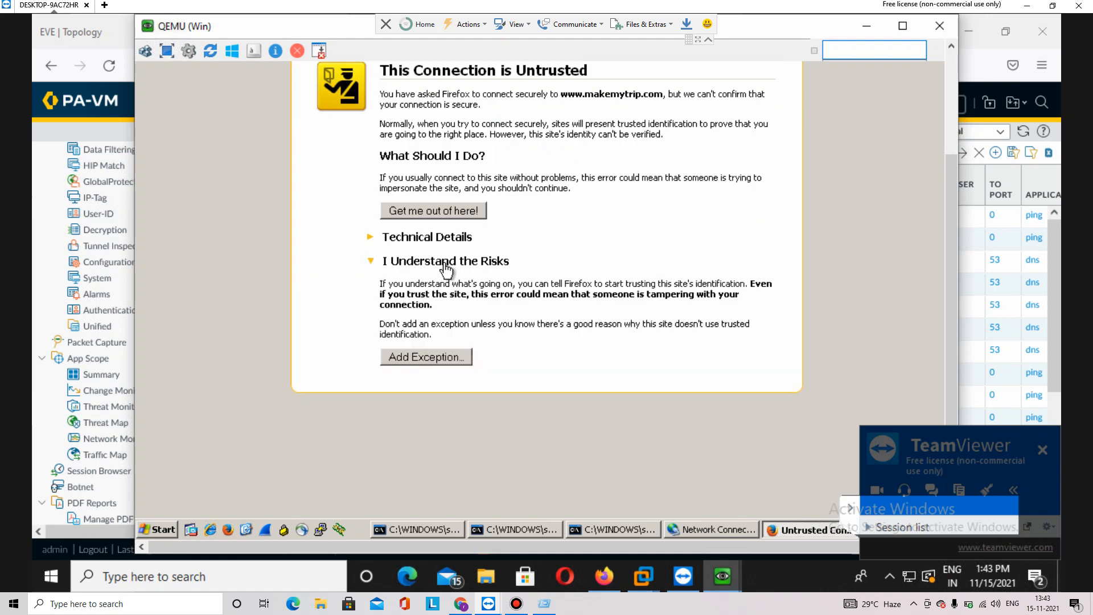
click(421, 357)
click(561, 407)
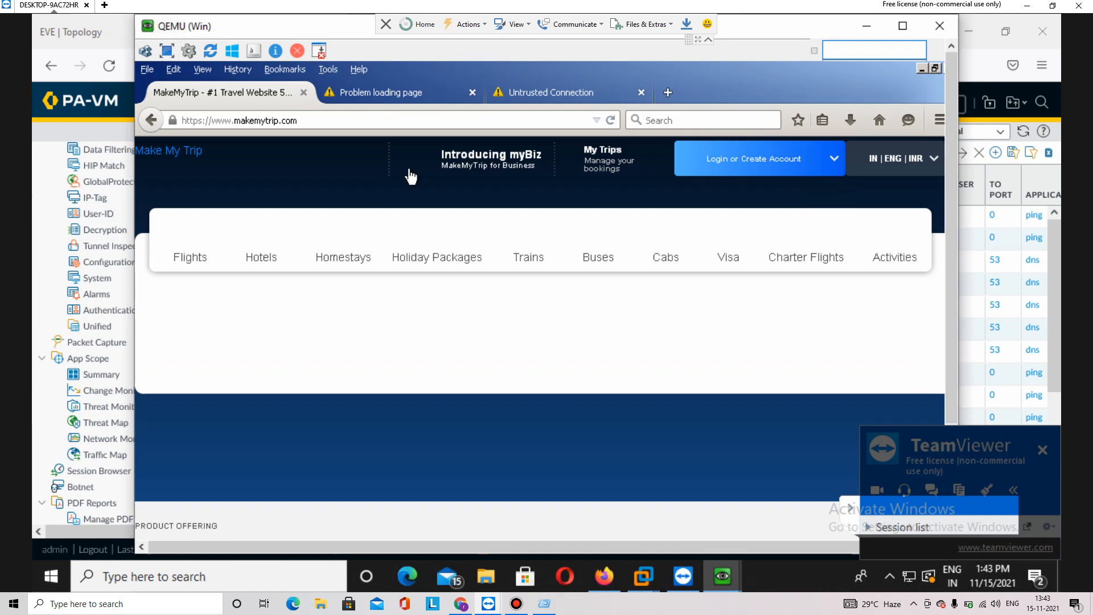
click(385, 91)
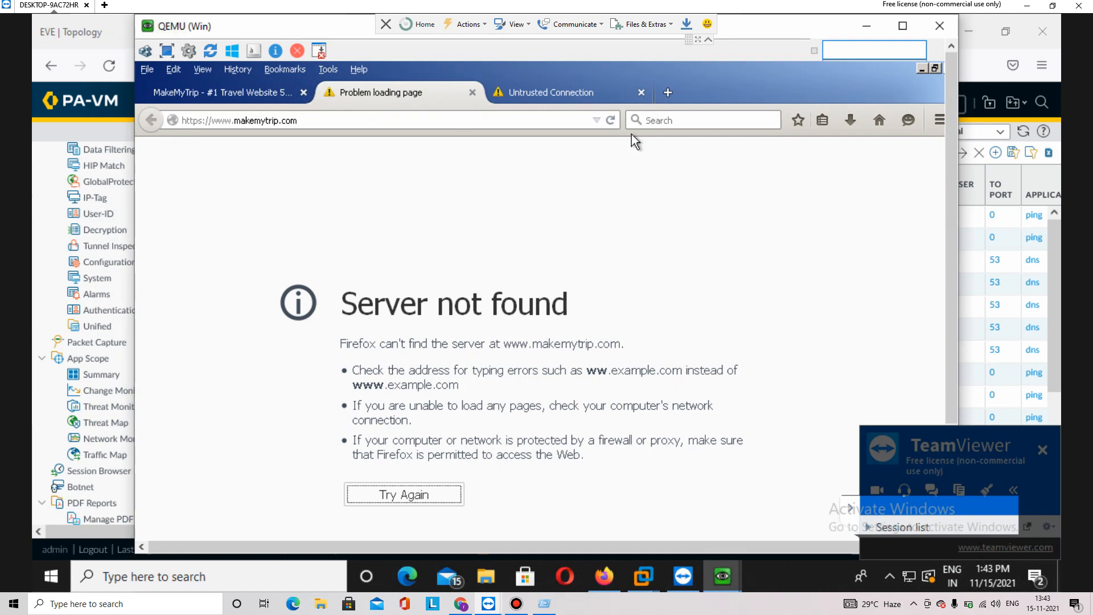
click(866, 26)
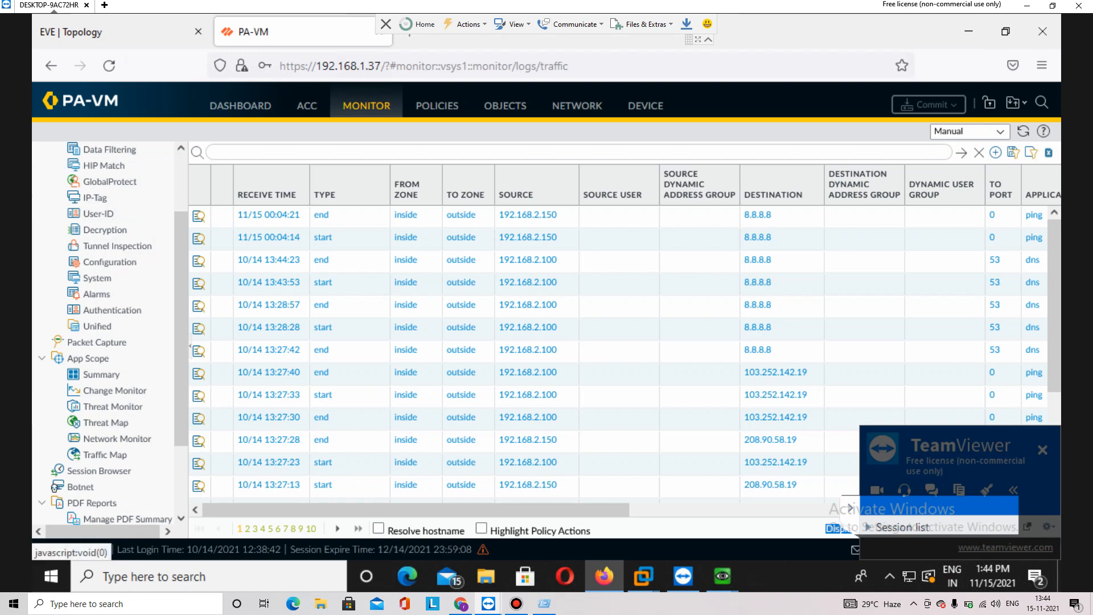
Clone the default URL Filtering profile, creating default-1
click(505, 106)
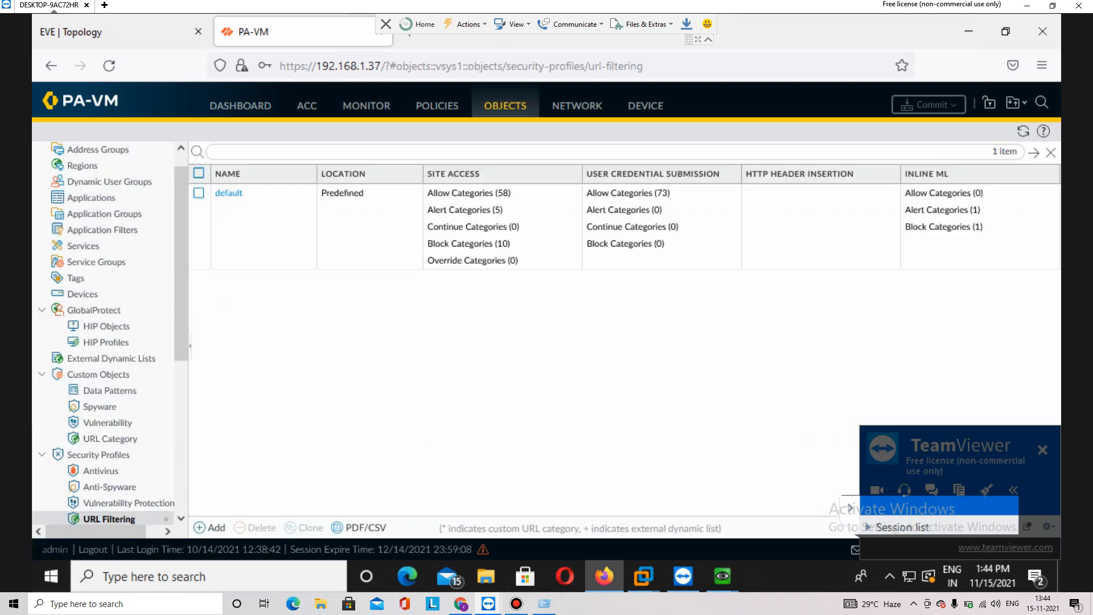
drag(181, 353, 181, 390)
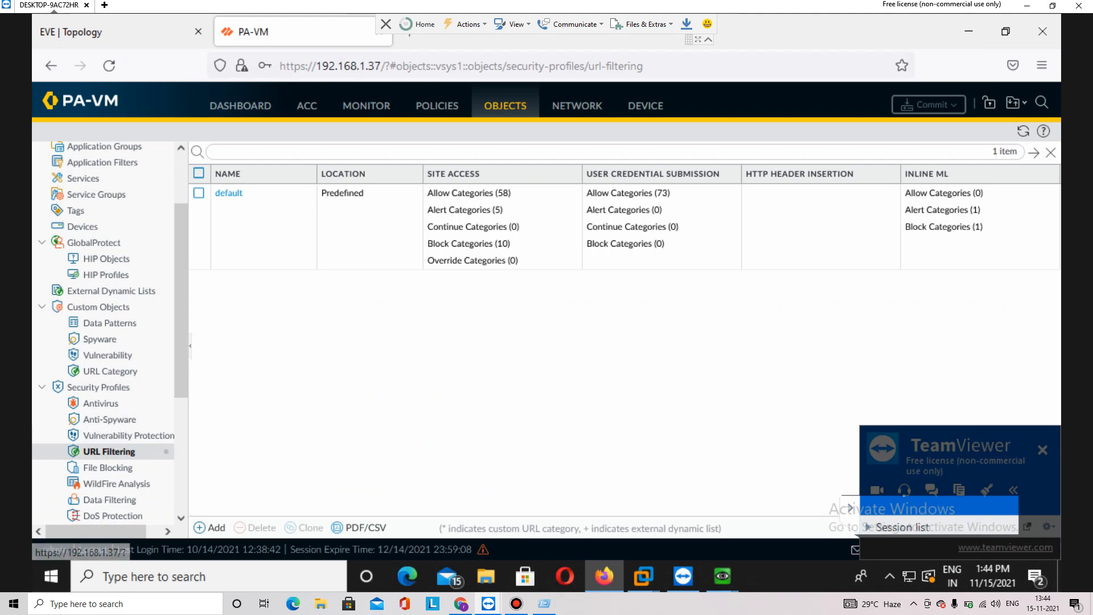
click(228, 193)
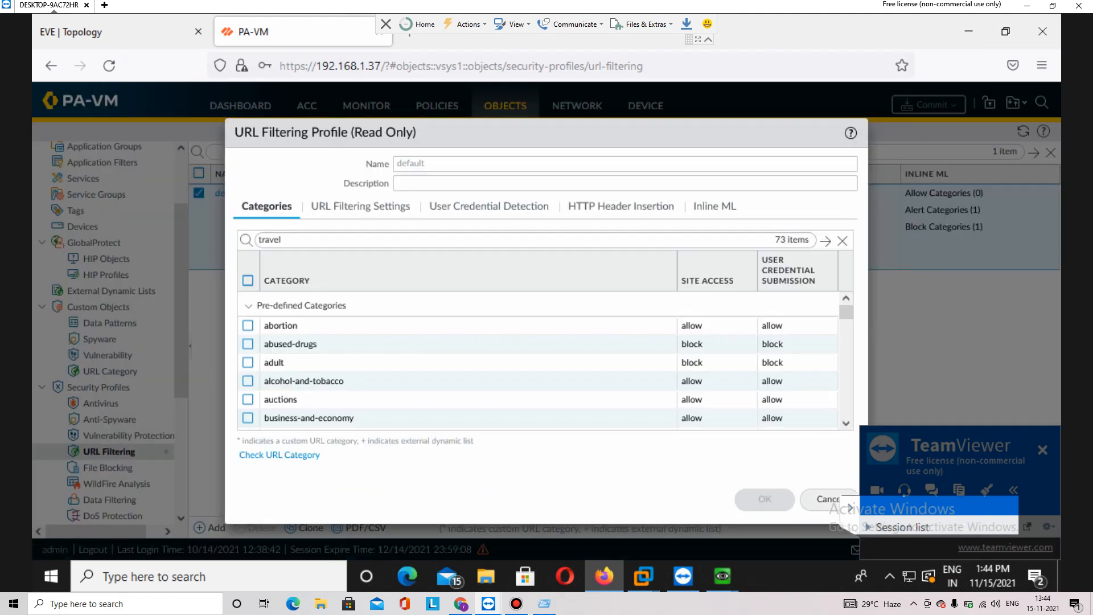
click(823, 499)
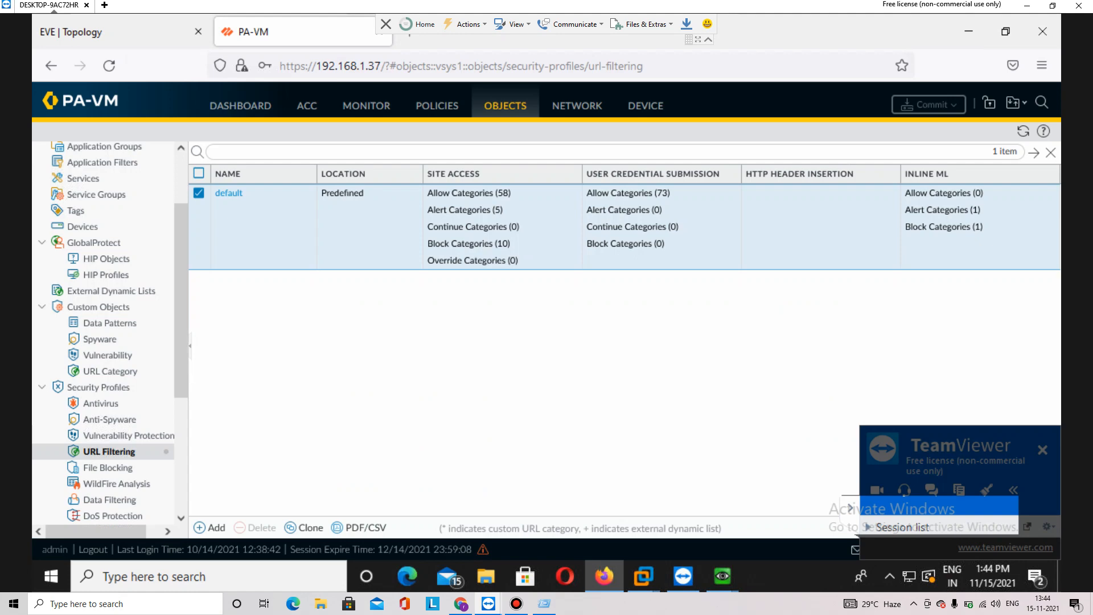
click(304, 527)
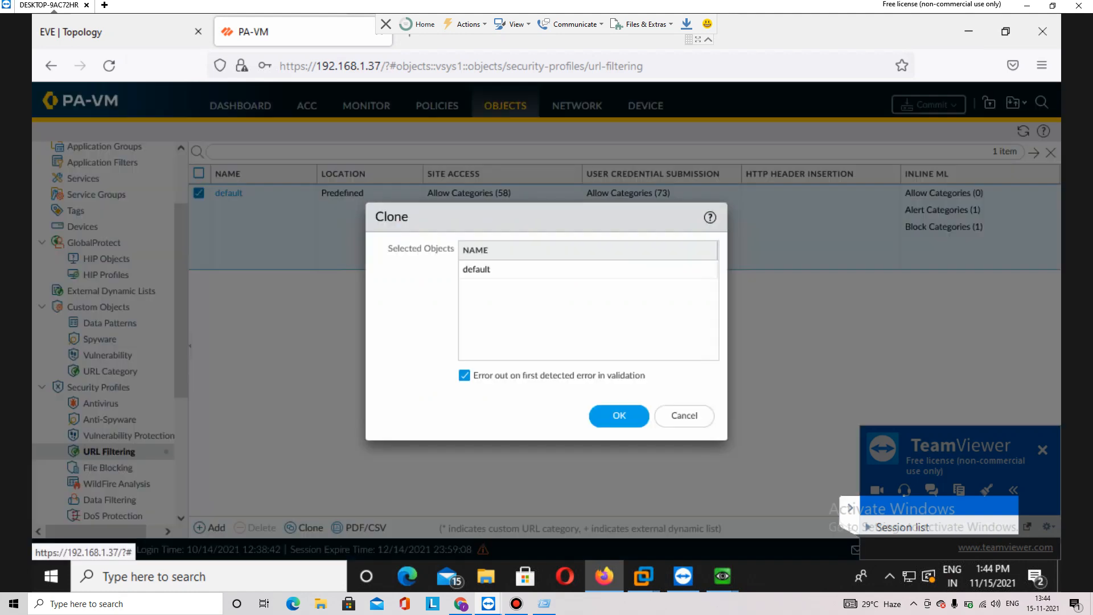
click(619, 415)
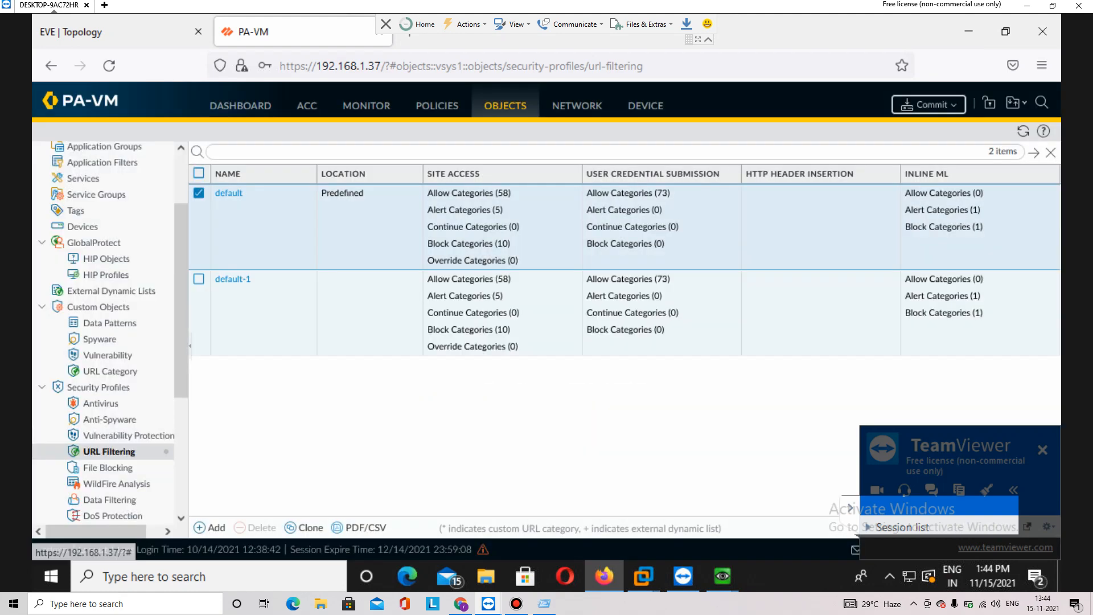
Rename the default-1 profile to 'URL Filterting'
click(233, 279)
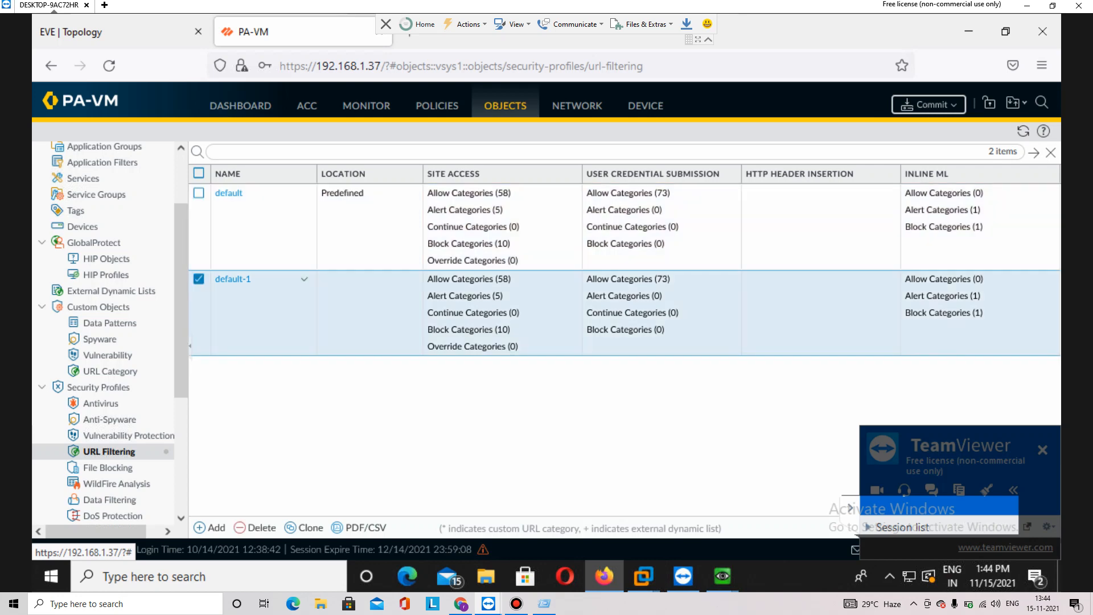
click(232, 279)
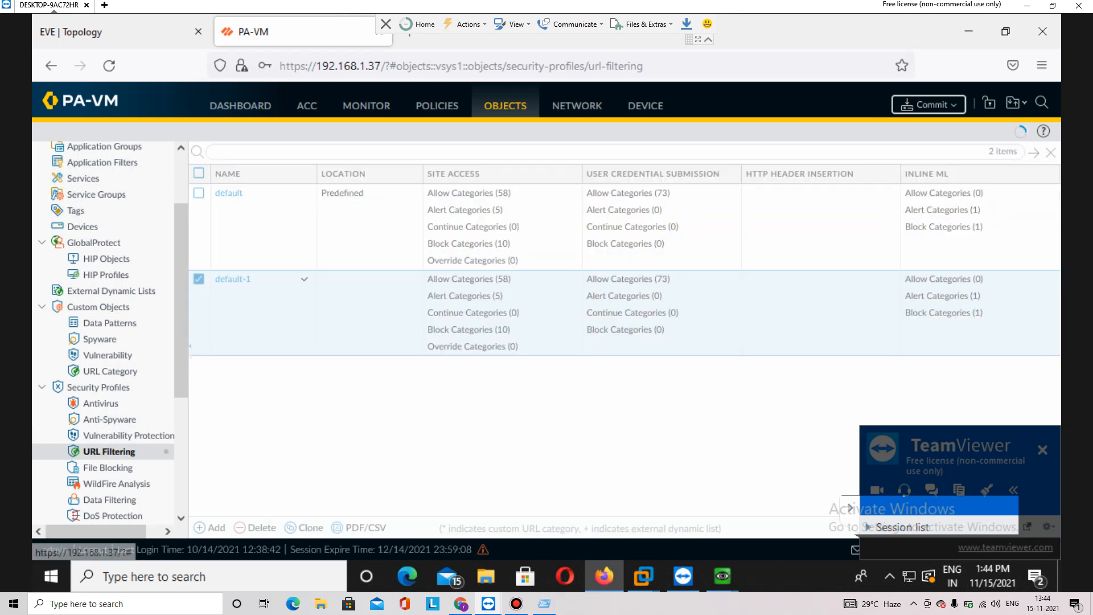
key(BackSpace)
key(BackSpace)
key(BackSpace)
key(BackSpace)
key(BackSpace)
key(BackSpace)
key(BackSpace)
key(BackSpace)
key(BackSpace)
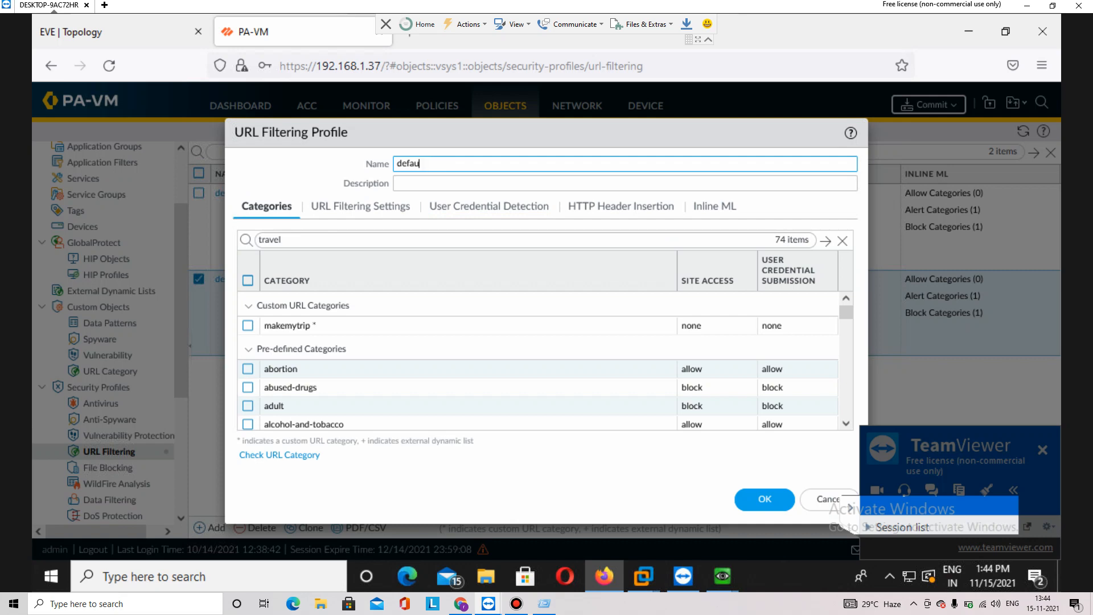
text(URL Filtern)
key(BackSpace)
text(ing)
Tick the makemytrip custom category, clear the search filter and save the profile
click(282, 239)
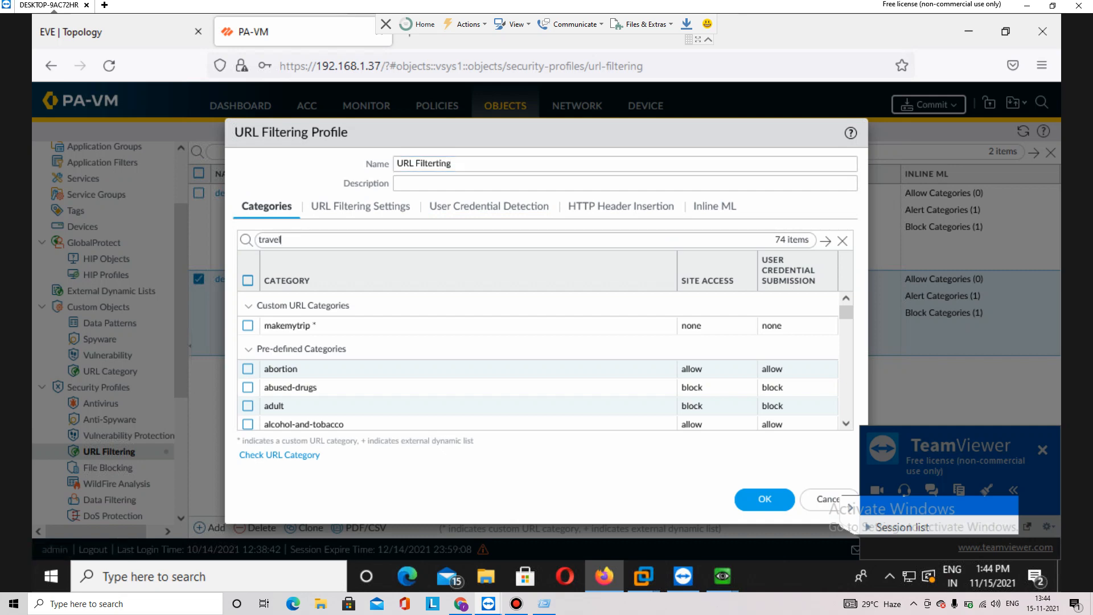
click(247, 325)
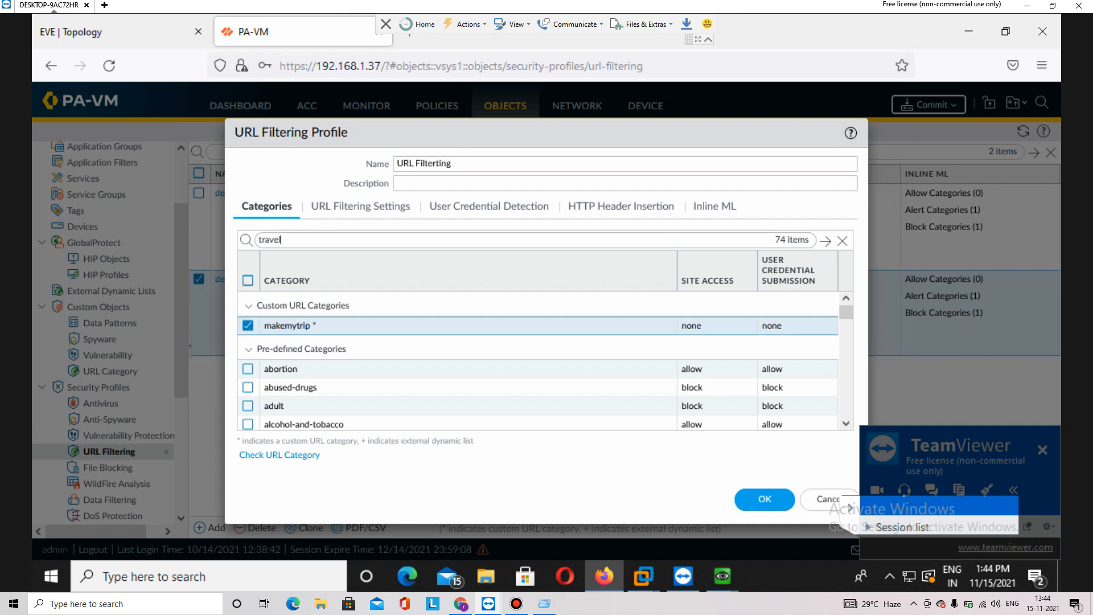
right_click(285, 326)
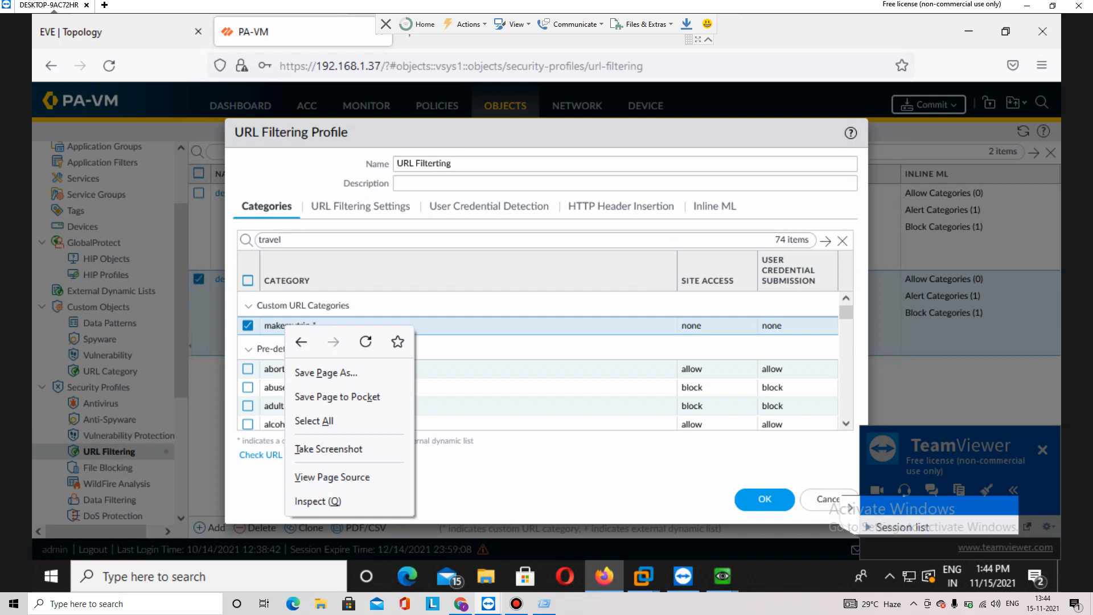
click(296, 240)
key(BackSpace)
key(BackSpace)
key(BackSpace)
key(BackSpace)
key(BackSpace)
key(BackSpace)
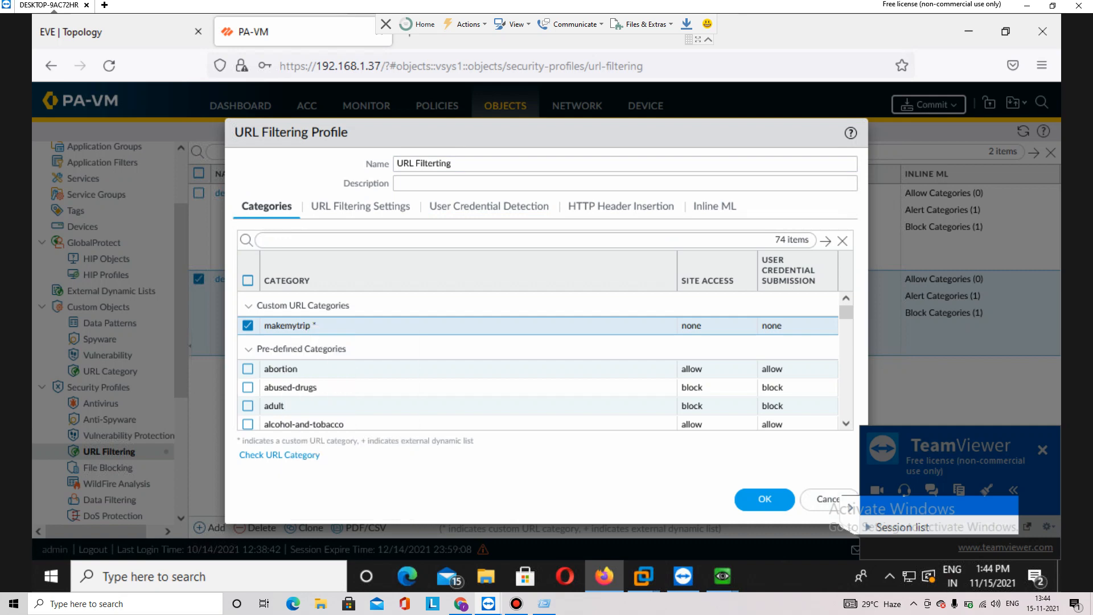
click(424, 163)
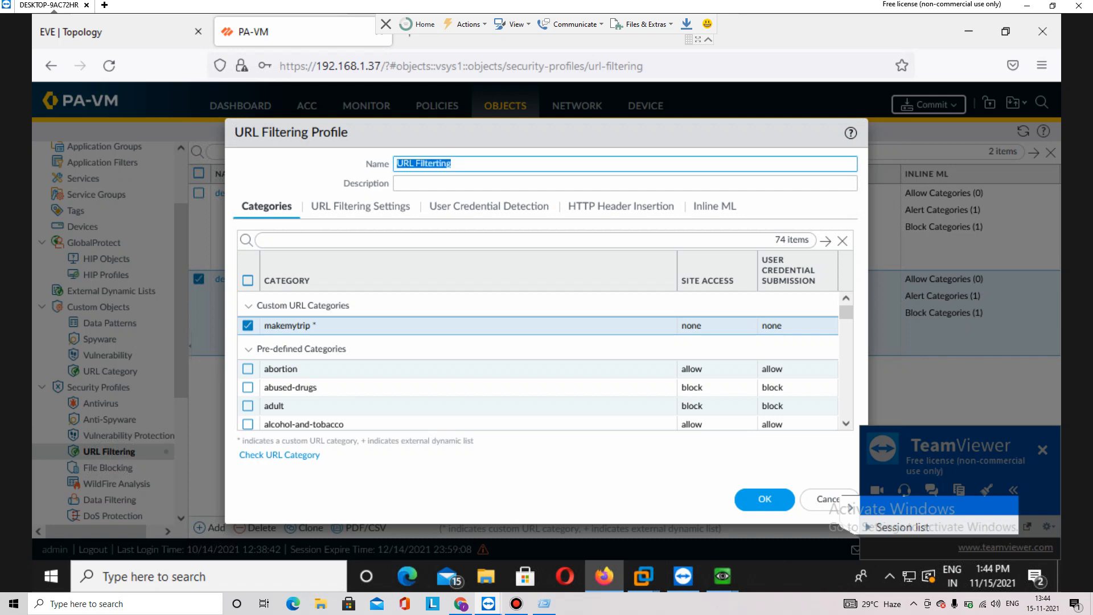
key(Return)
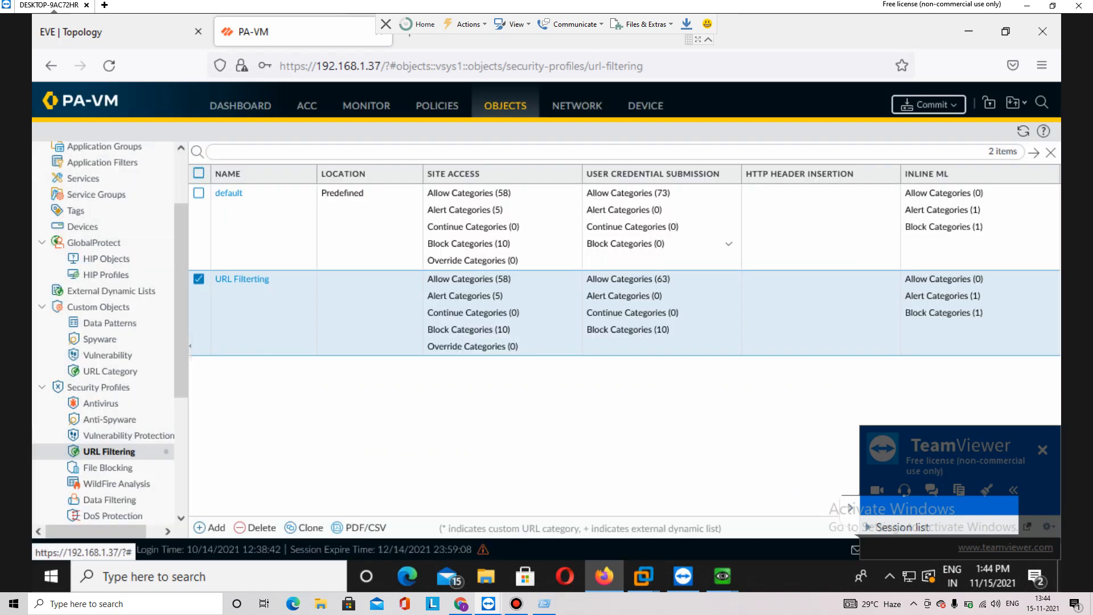
Reopen URL Filterting and set the travel category's site access to block
click(242, 279)
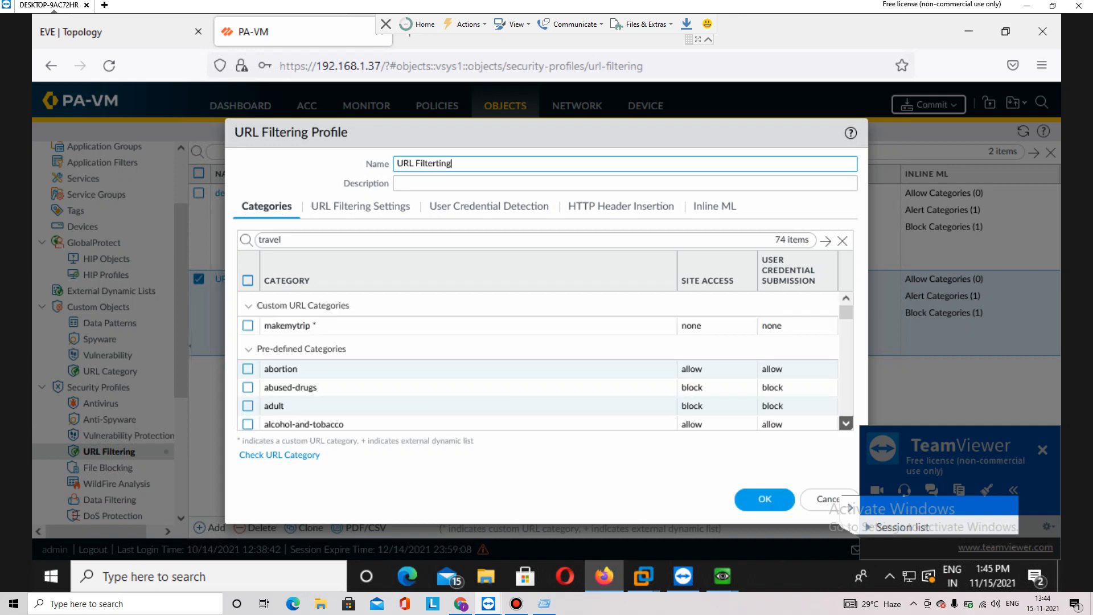
click(846, 424)
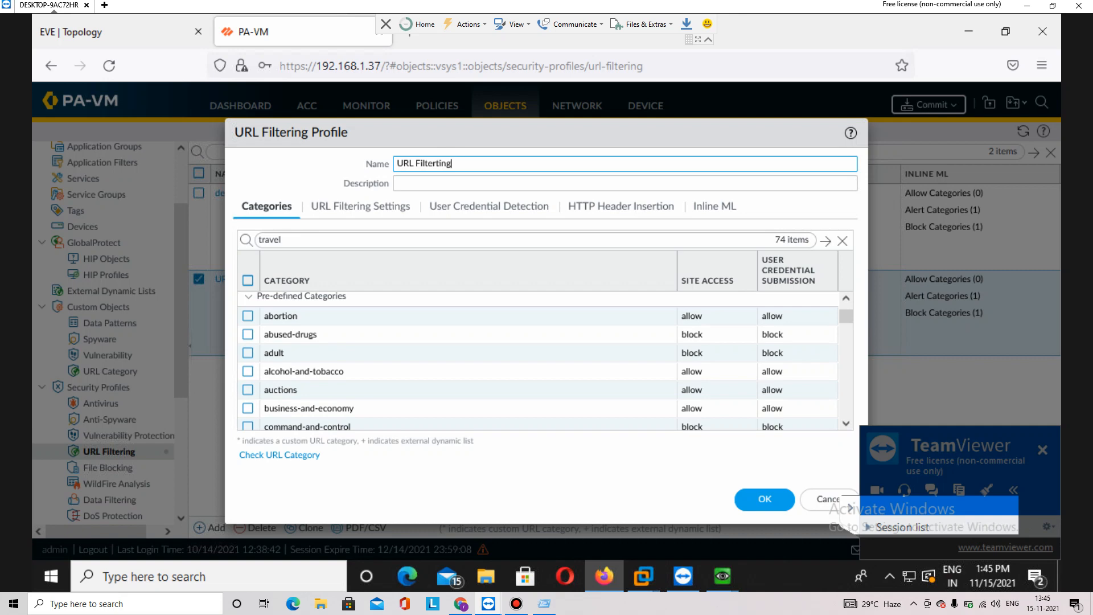
click(845, 423)
scroll(846, 423, down, 5)
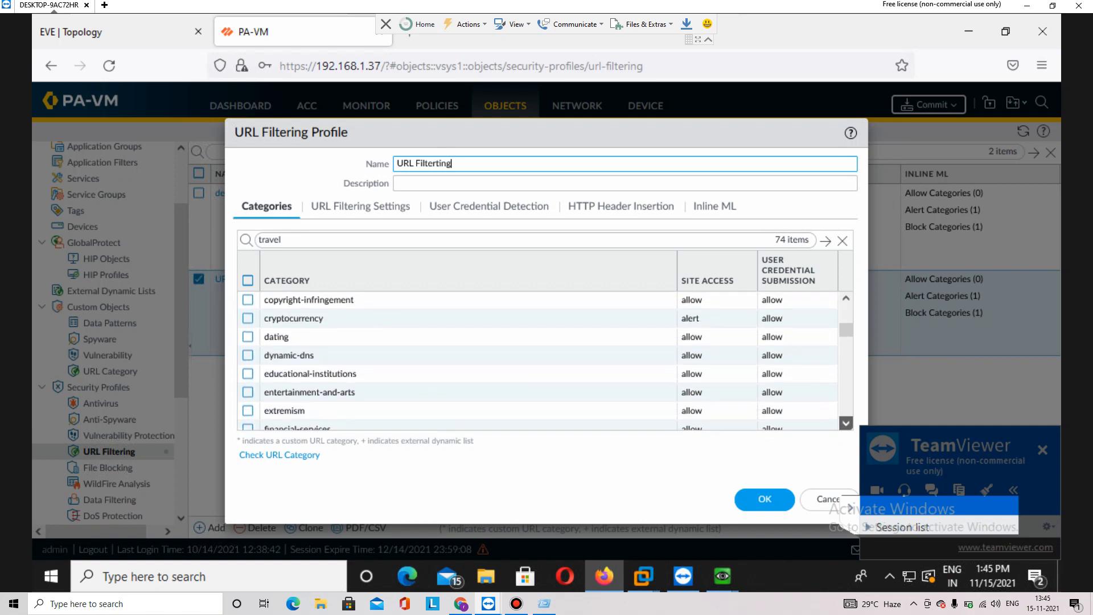
scroll(845, 423, down, 1)
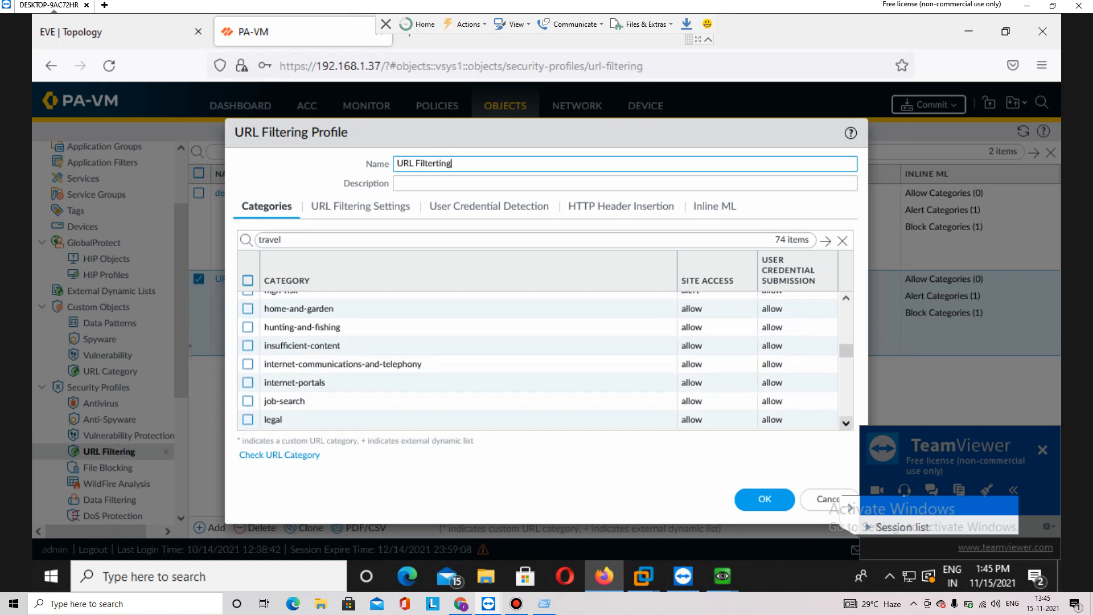
click(281, 239)
key(Return)
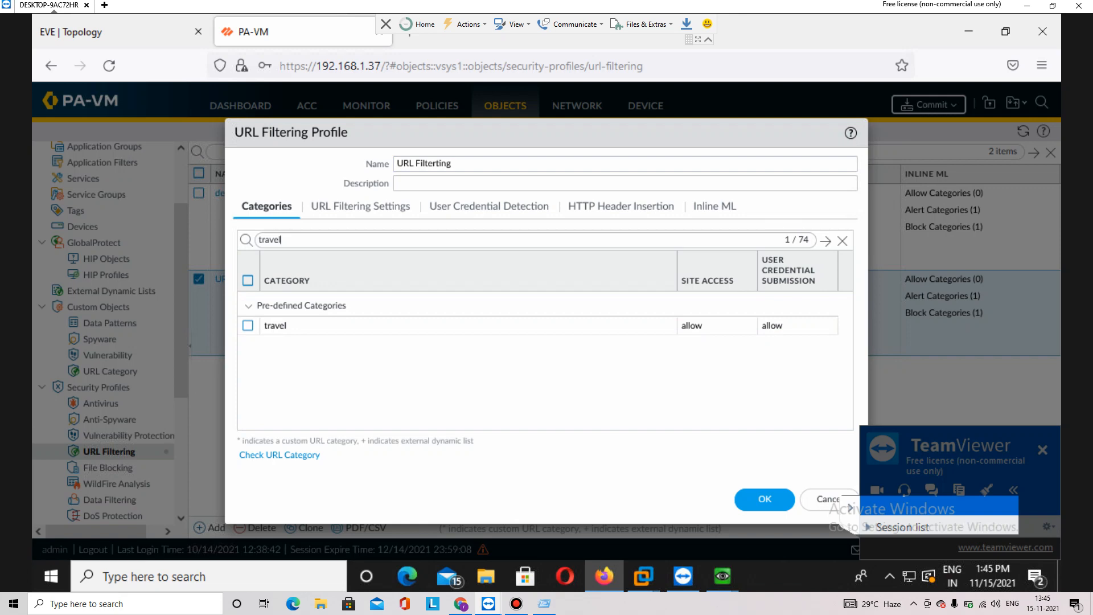
click(692, 325)
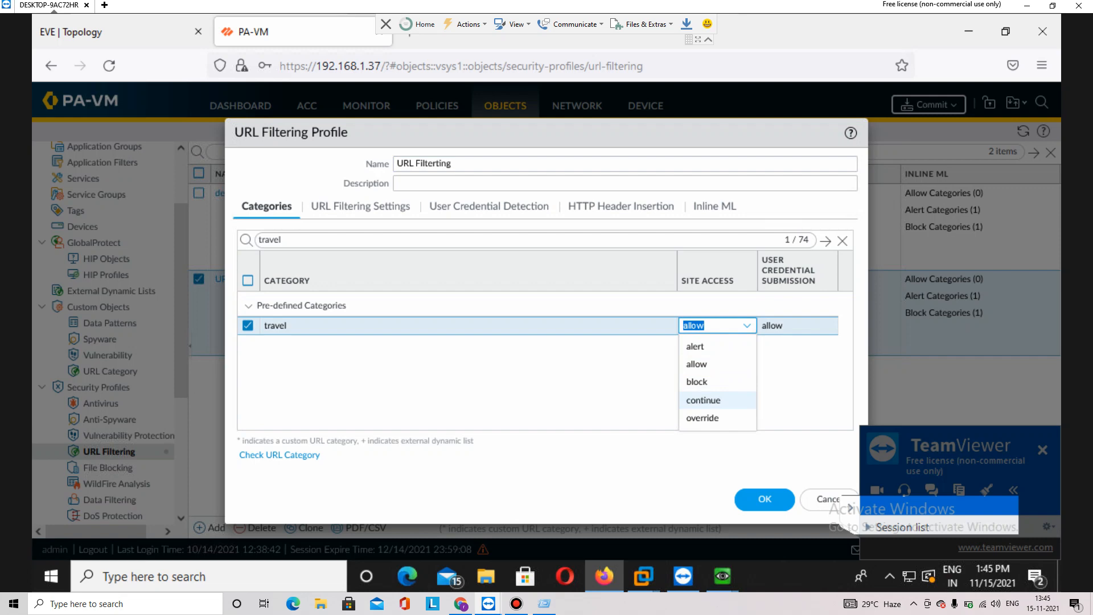
key(Up)
key(Up)
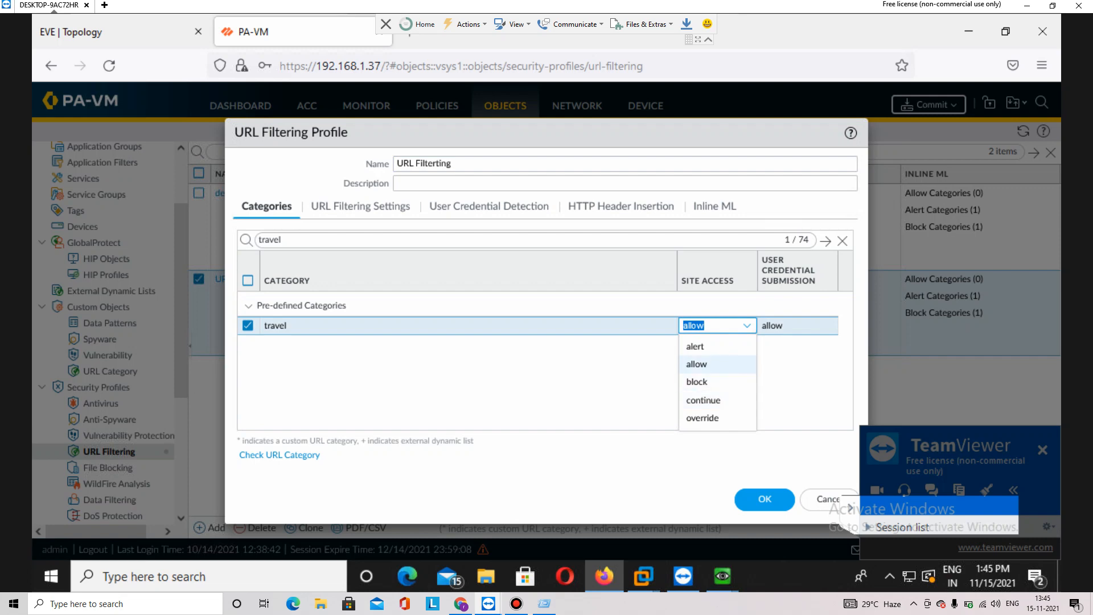
key(Return)
key(Down)
key(Down)
key(Return)
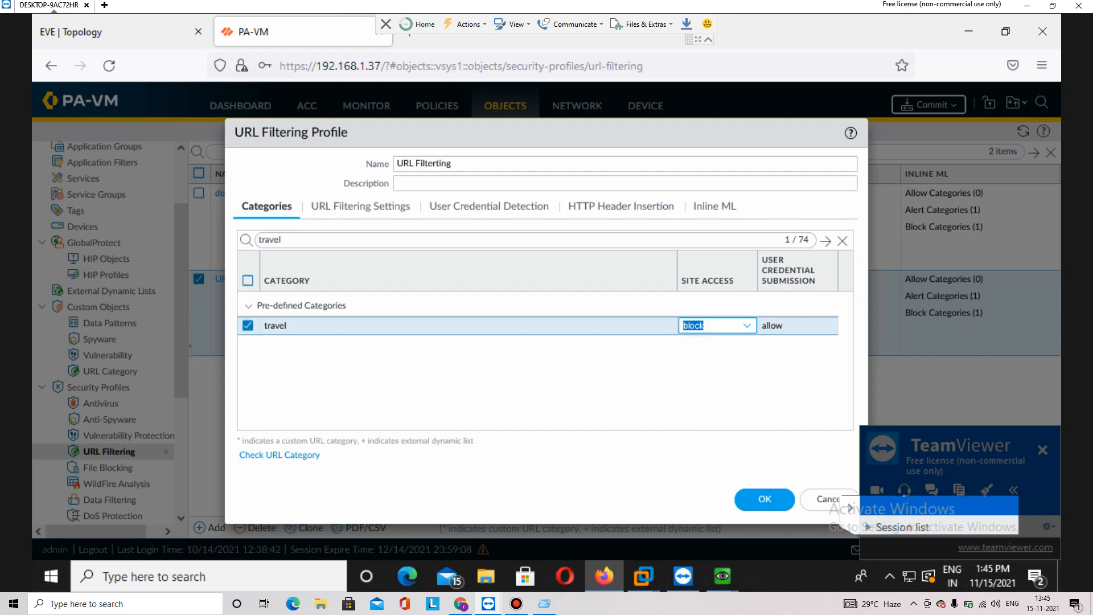
key(Return)
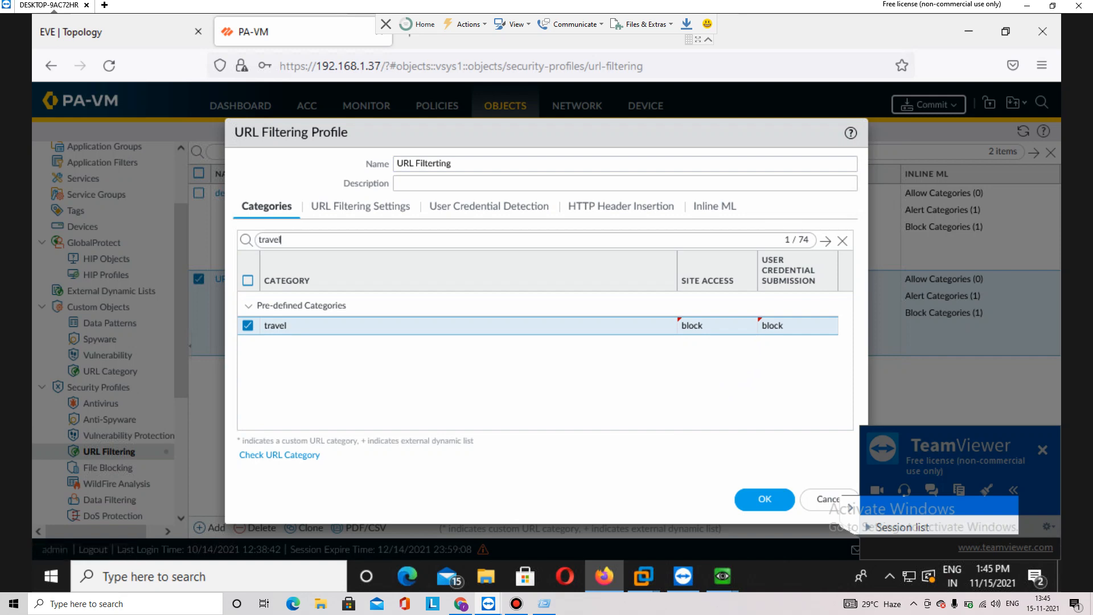
Set shopping and social-networking site access to block and save the profile
key(BackSpace)
key(BackSpace)
key(BackSpace)
key(BackSpace)
key(BackSpace)
key(BackSpace)
text(shoppin)
click(248, 325)
click(692, 325)
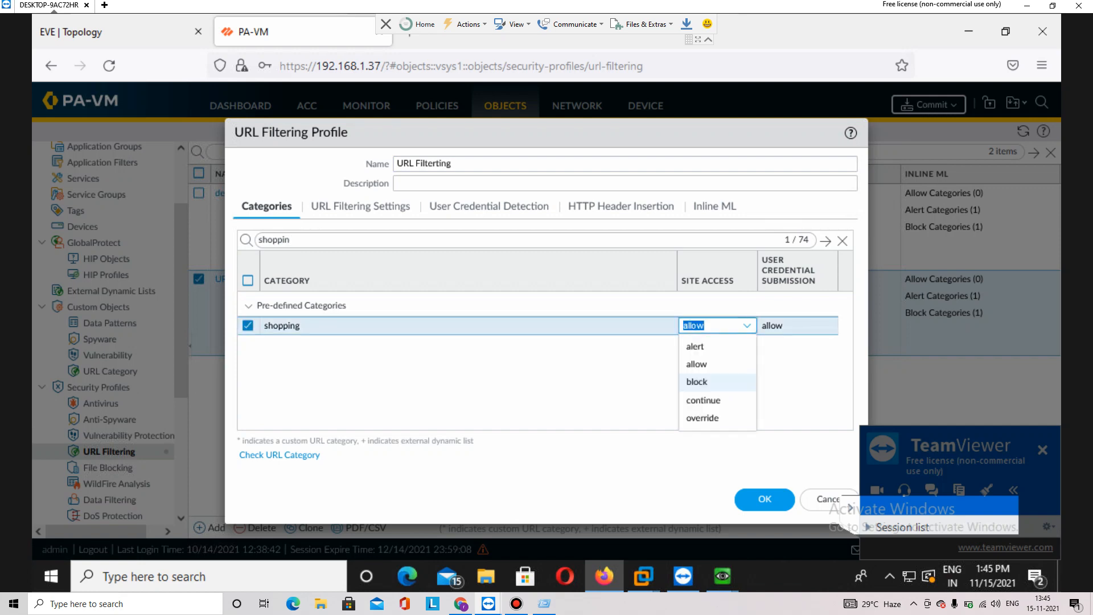
click(698, 382)
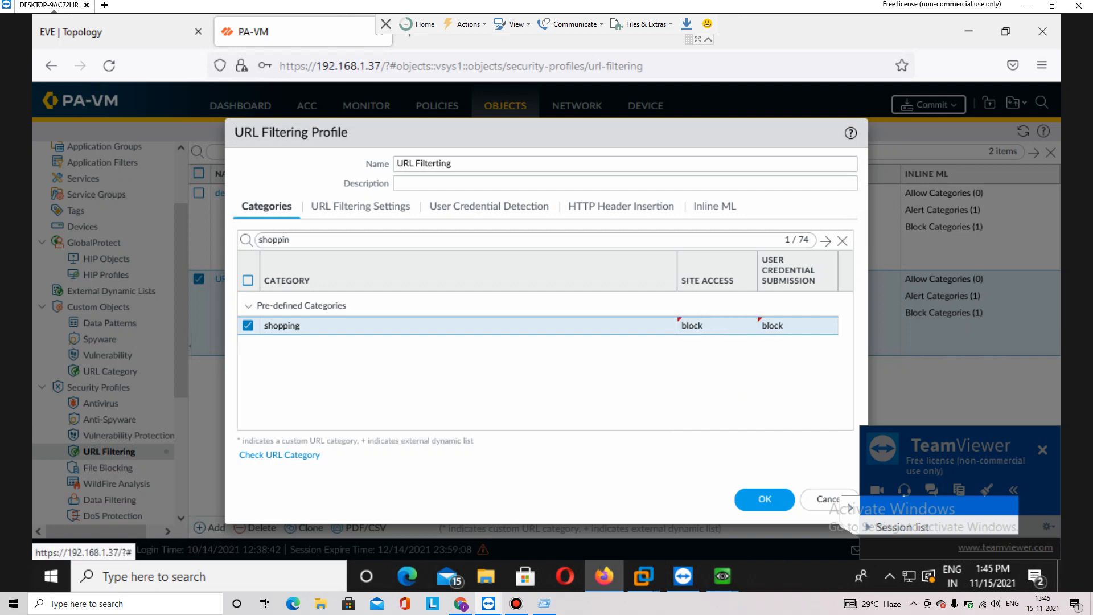
key(BackSpace)
key(BackSpace)
key(BackSpace)
key(BackSpace)
key(BackSpace)
key(BackSpace)
key(BackSpace)
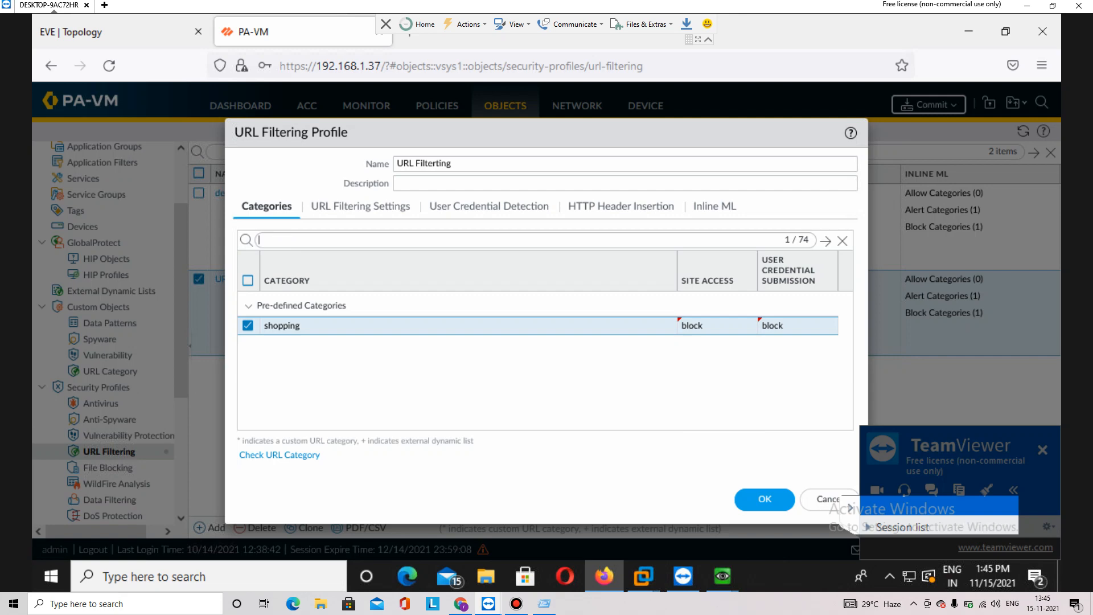
text(socia)
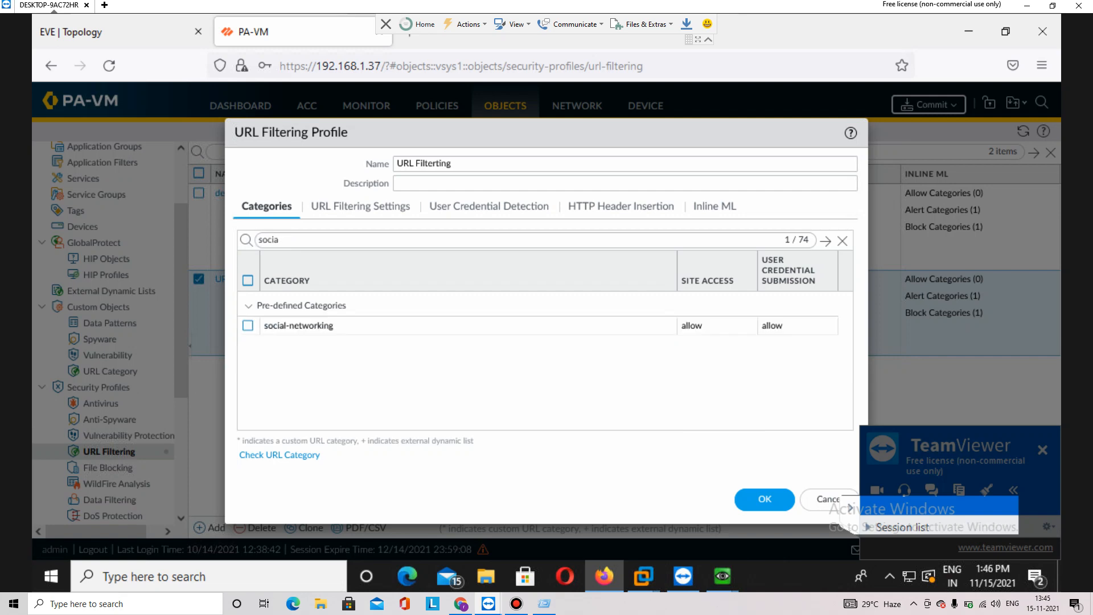
click(705, 325)
click(706, 383)
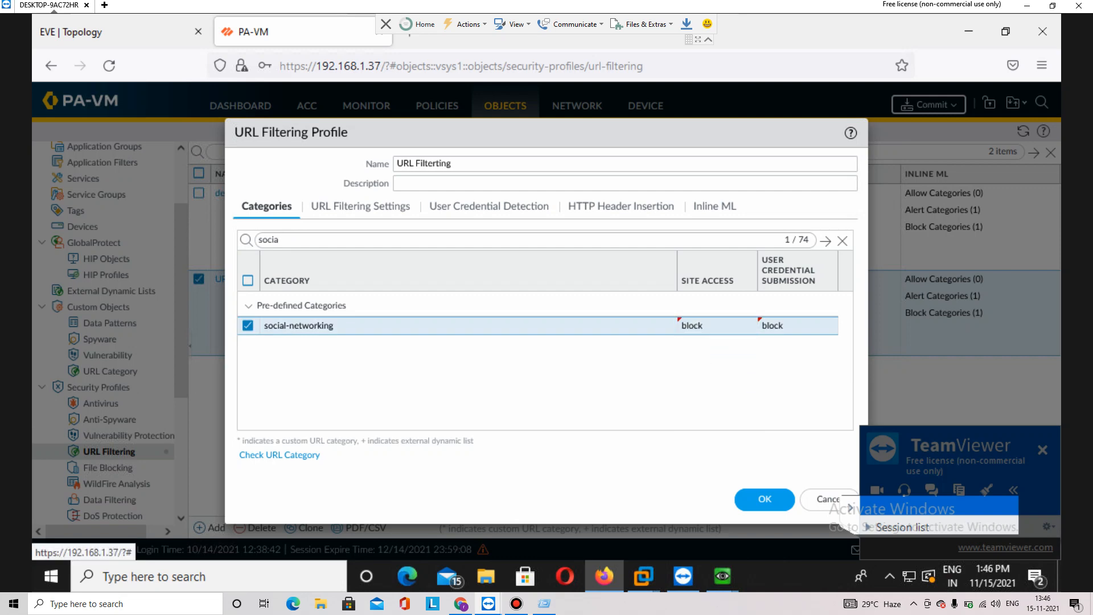
click(764, 499)
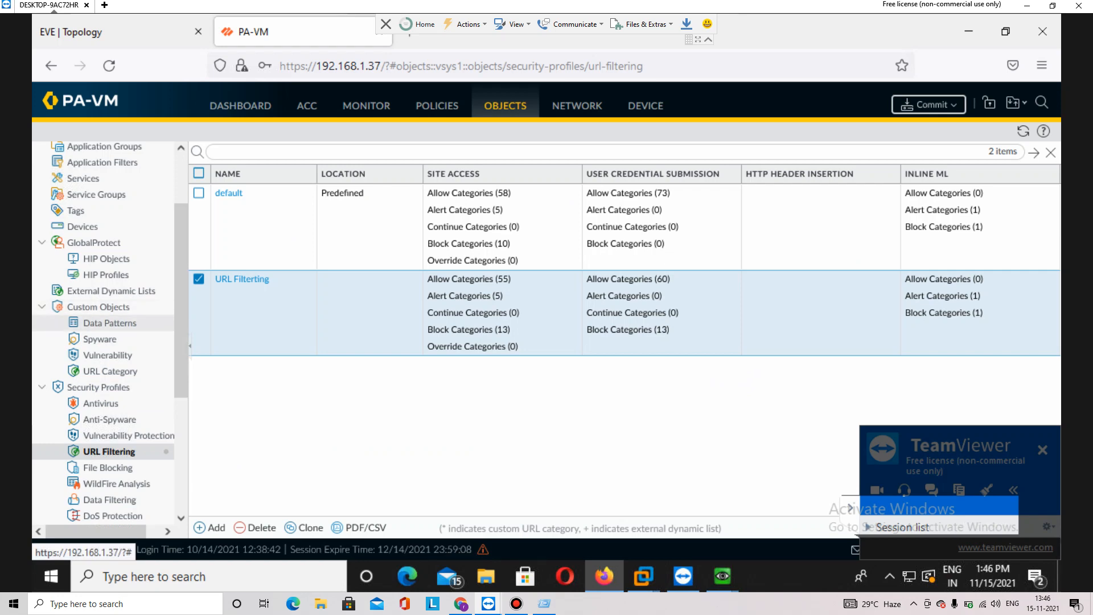
Review the custom URL categories and Inside-NAT rule, ending on the Security rulebase
click(110, 370)
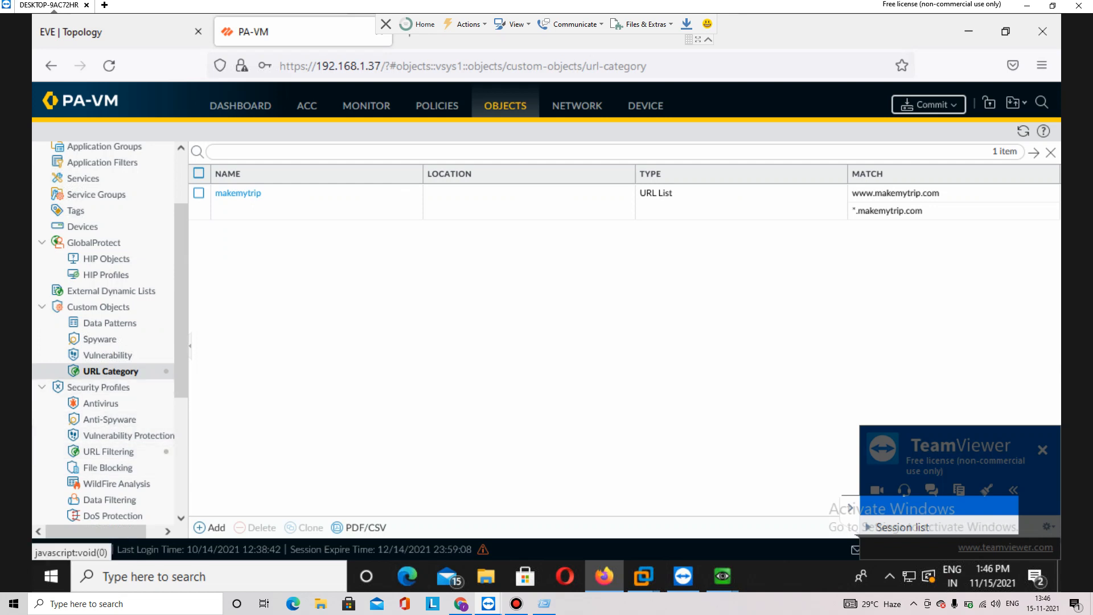
click(437, 106)
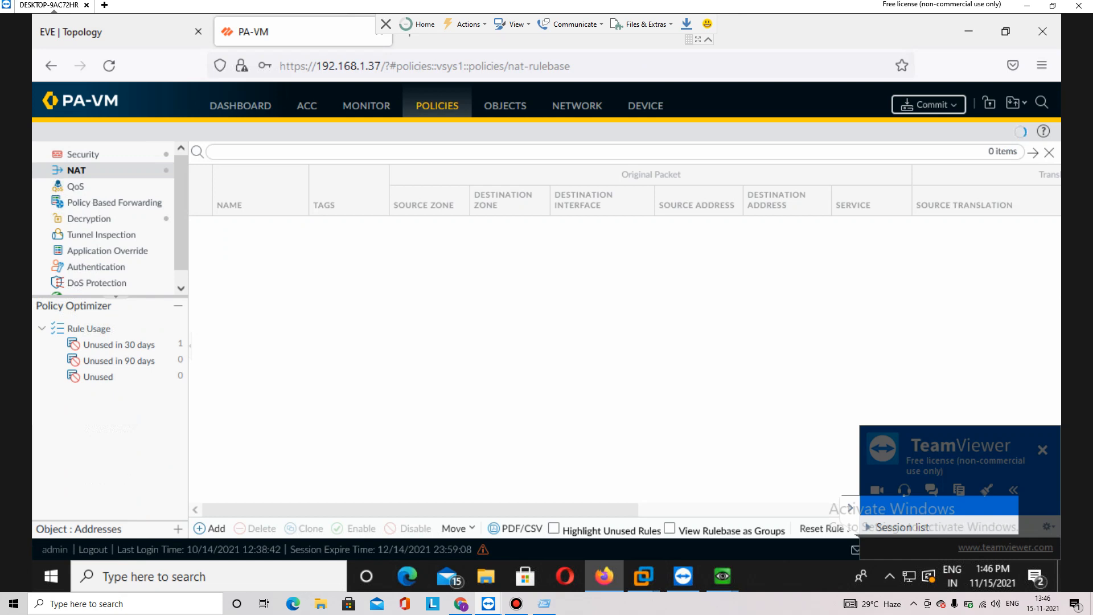
click(239, 225)
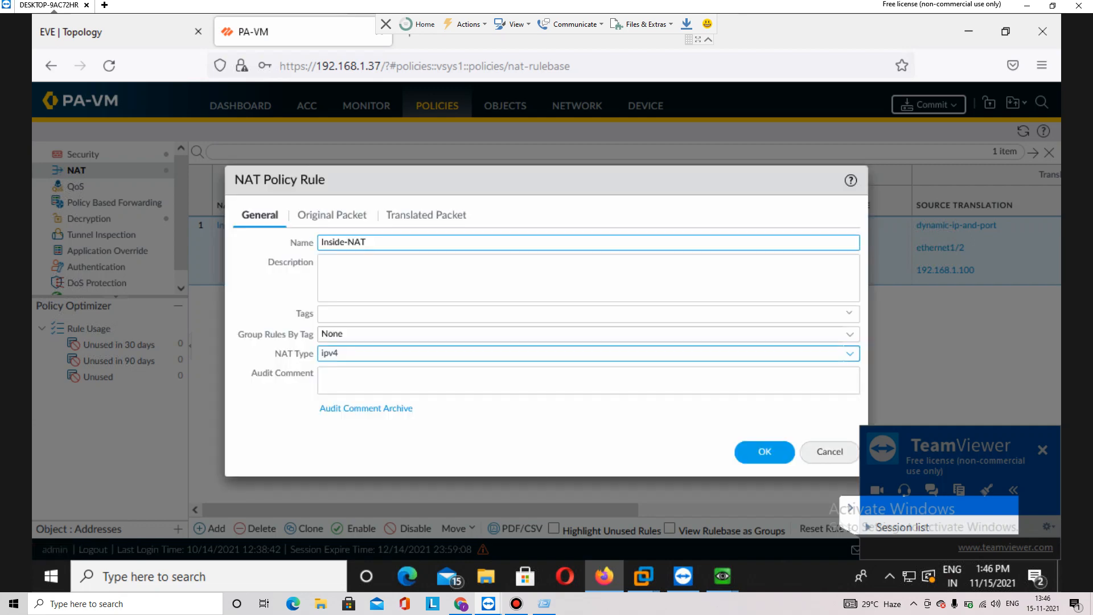
click(829, 452)
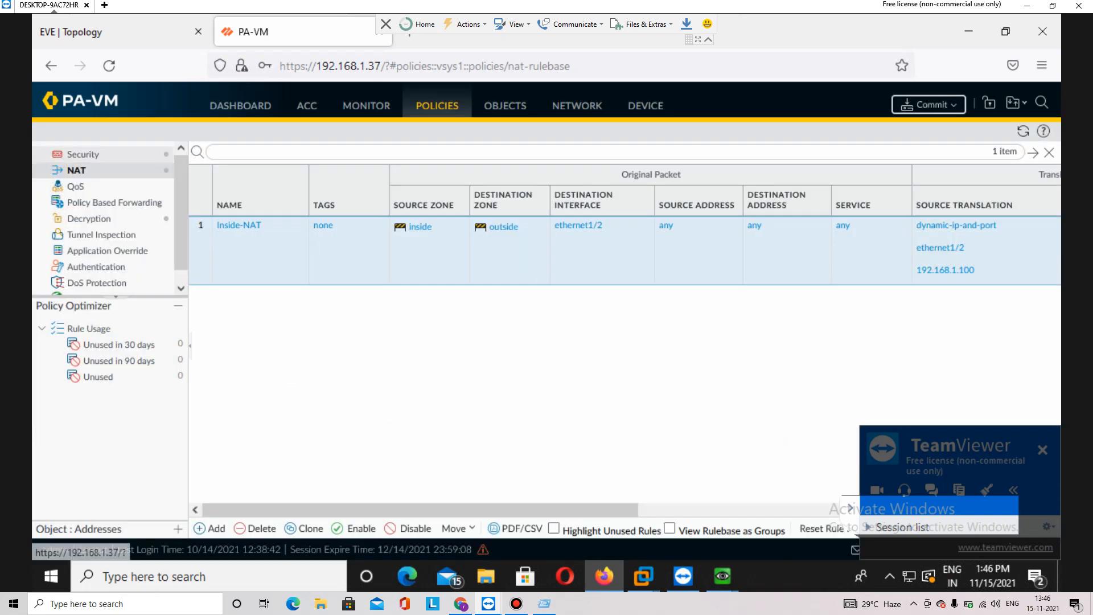
click(84, 154)
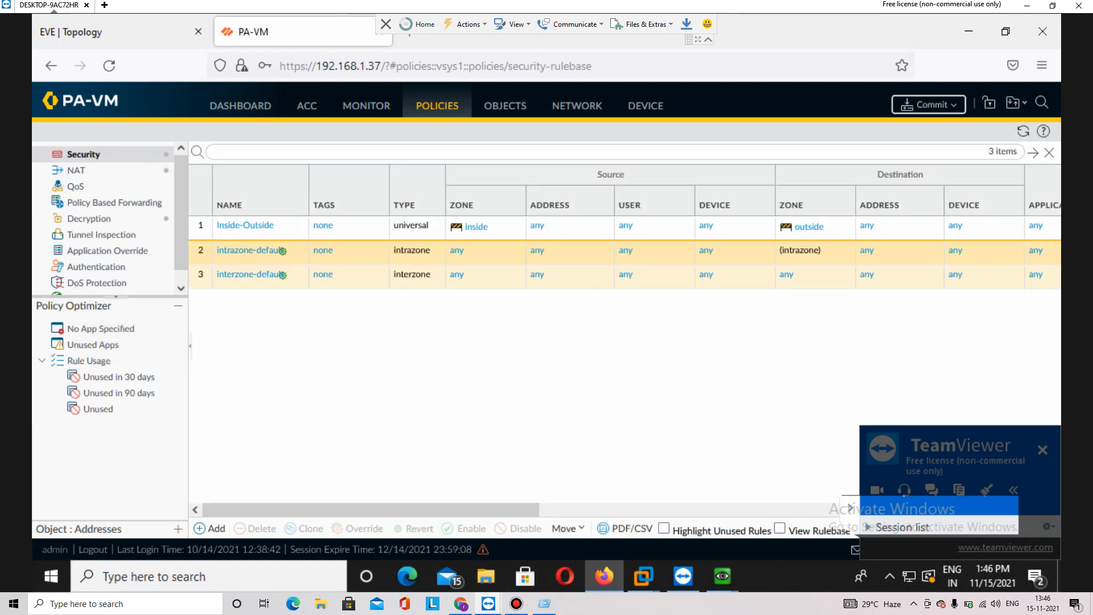
Set Inside-Outside's URL Filtering profile to 'URL Filterting', save the rule, and commit
click(245, 225)
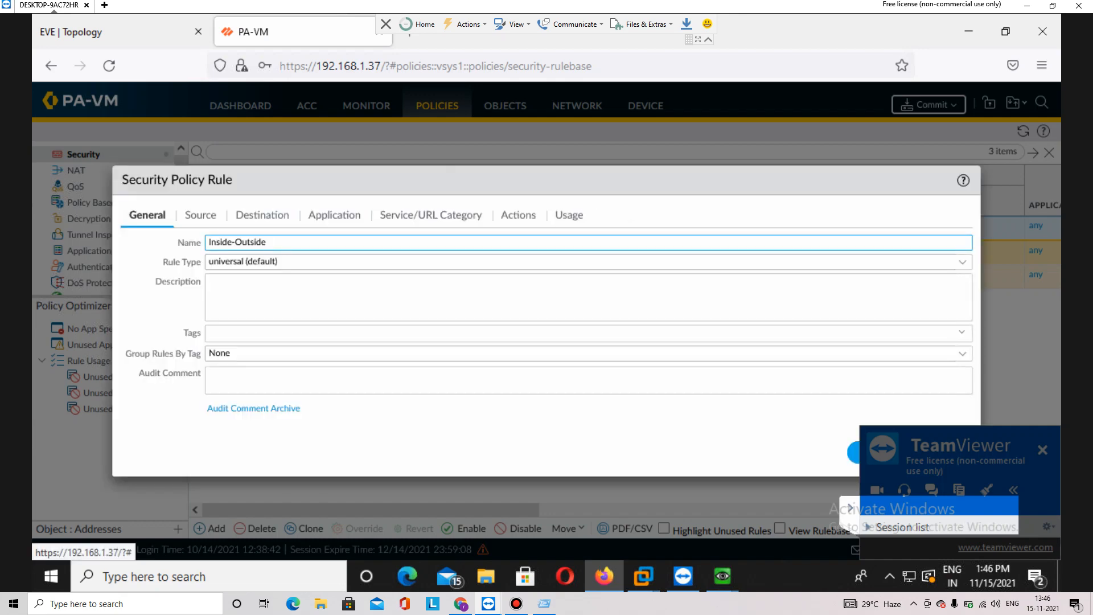
click(518, 215)
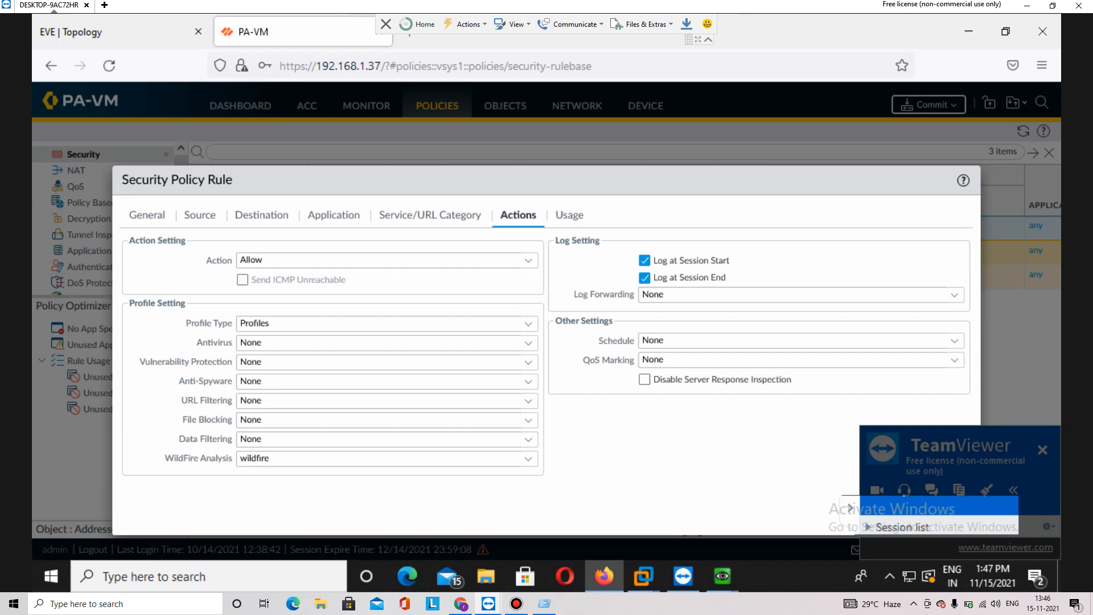
click(529, 400)
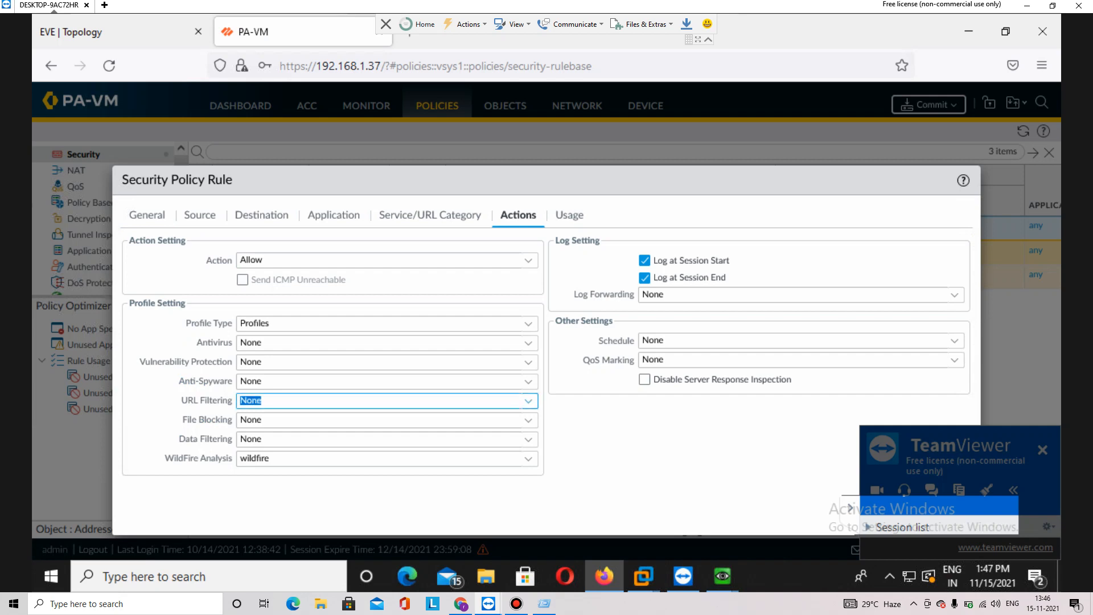
click(528, 401)
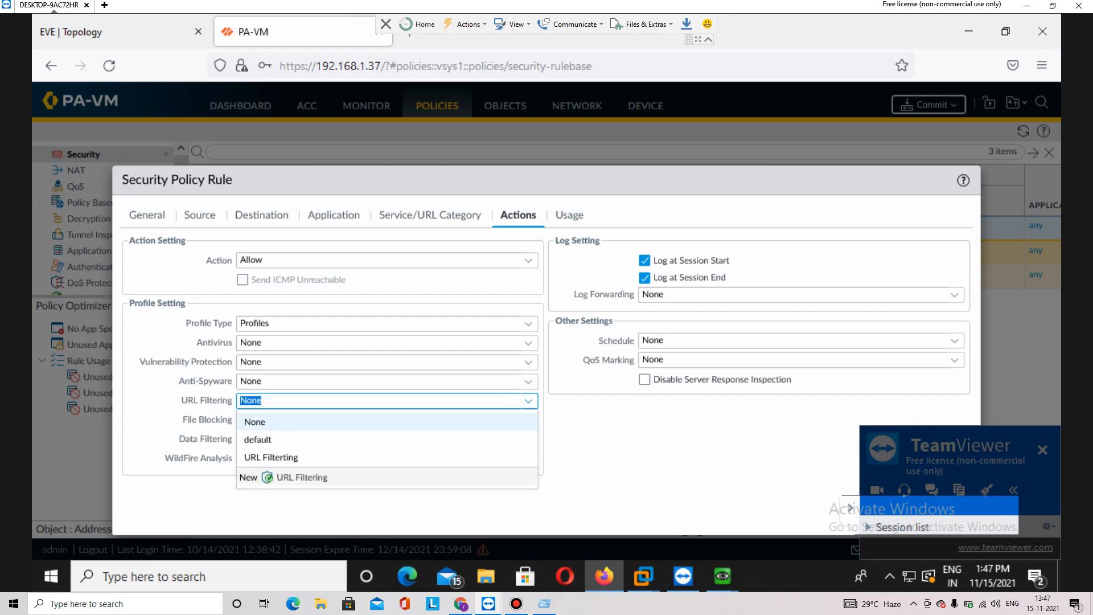
click(364, 457)
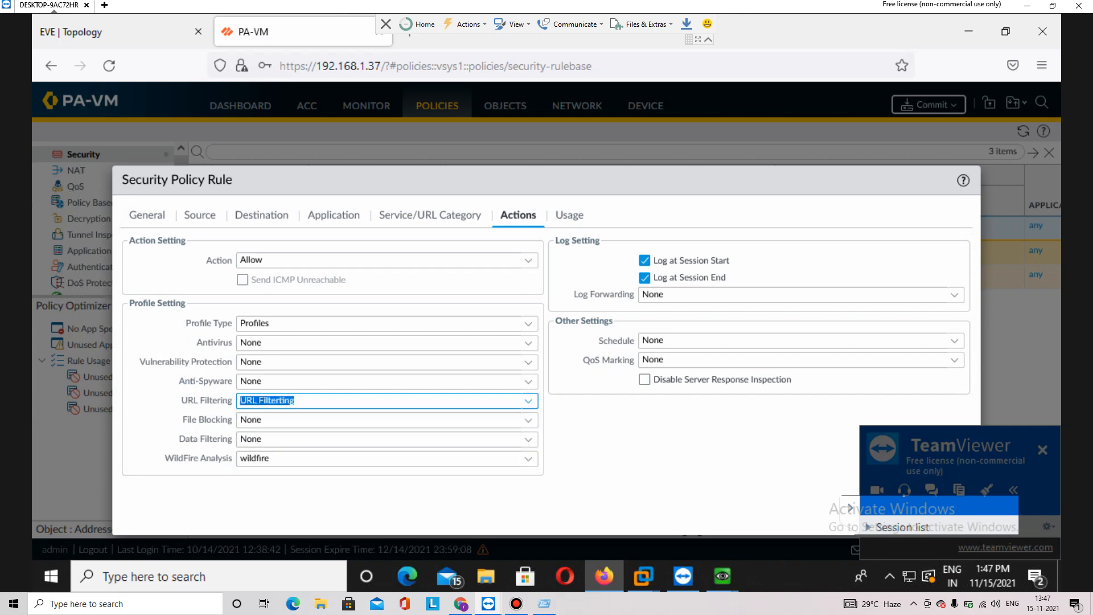
drag(546, 180, 466, 106)
click(797, 436)
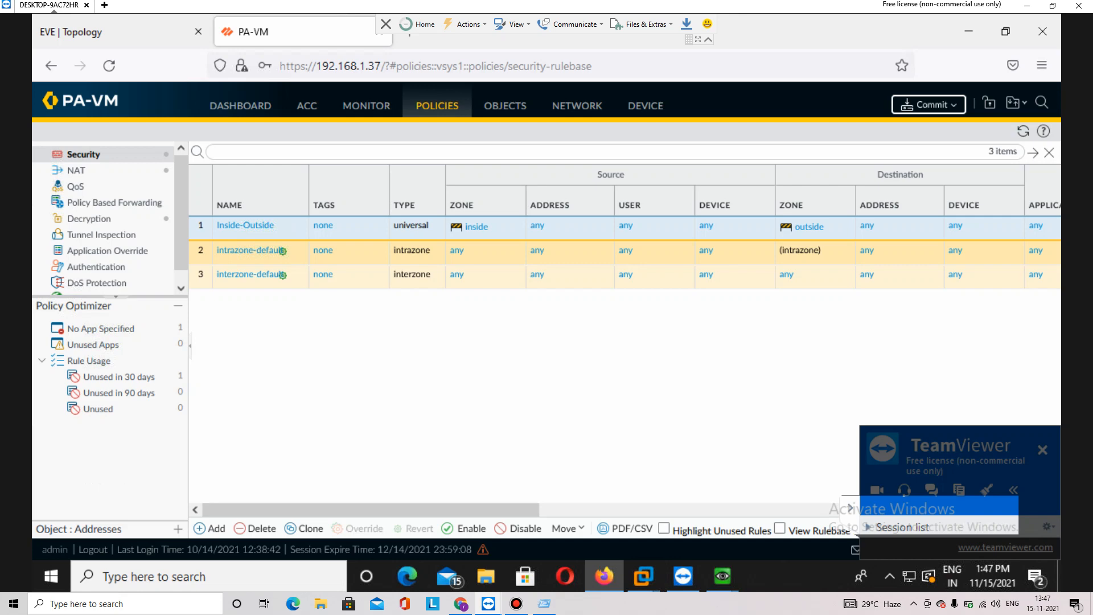
click(929, 104)
click(687, 497)
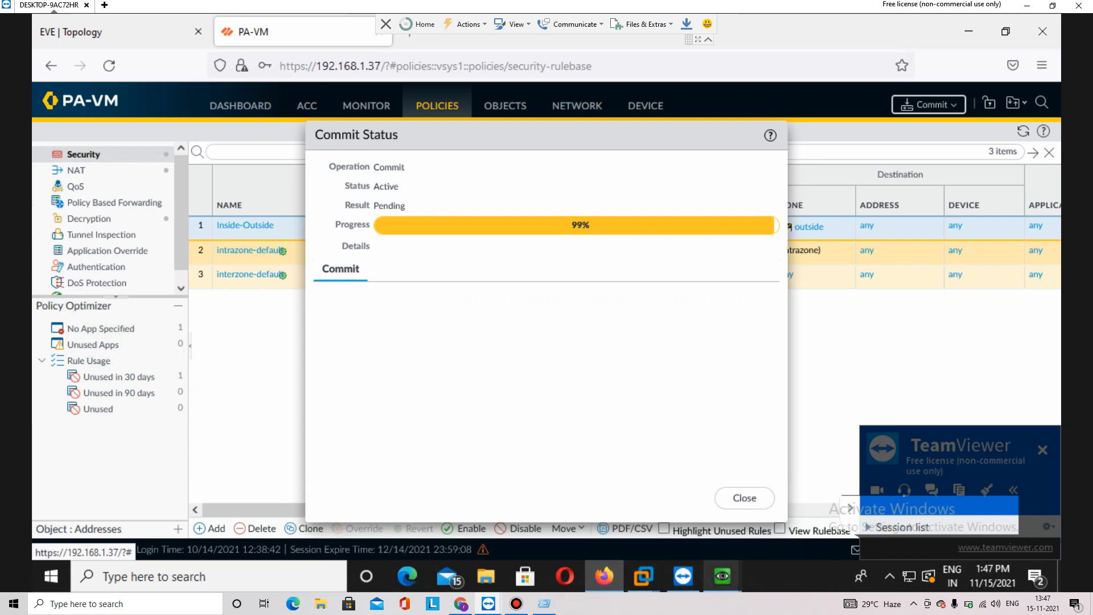
Load twitter.com on the client and highlight the social-networking category on its block page
mouse_move(721, 575)
click(730, 515)
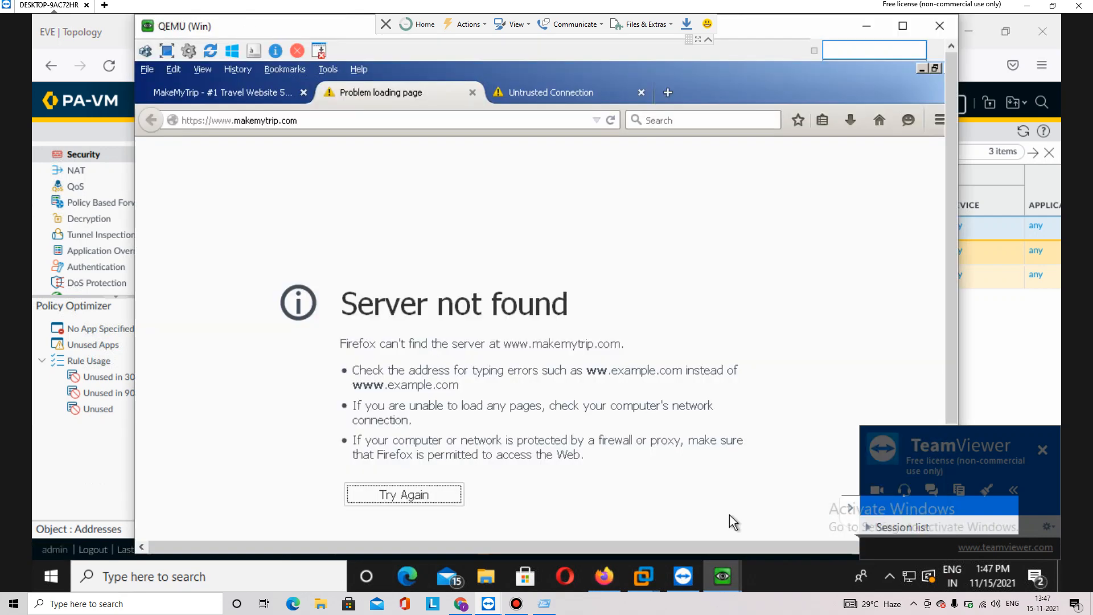
click(335, 118)
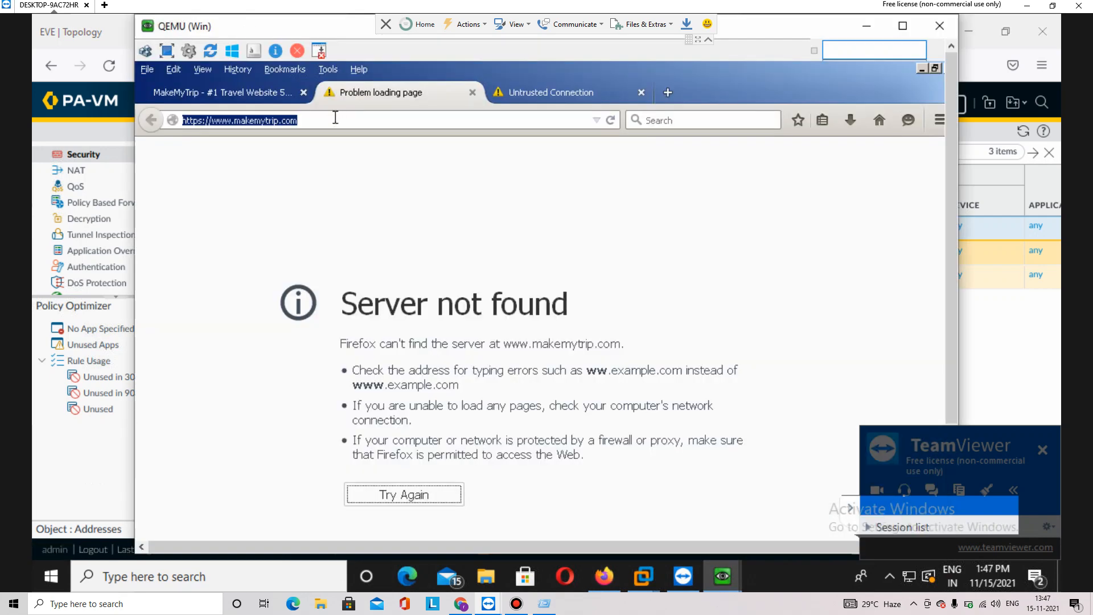
text(twitter.com/)
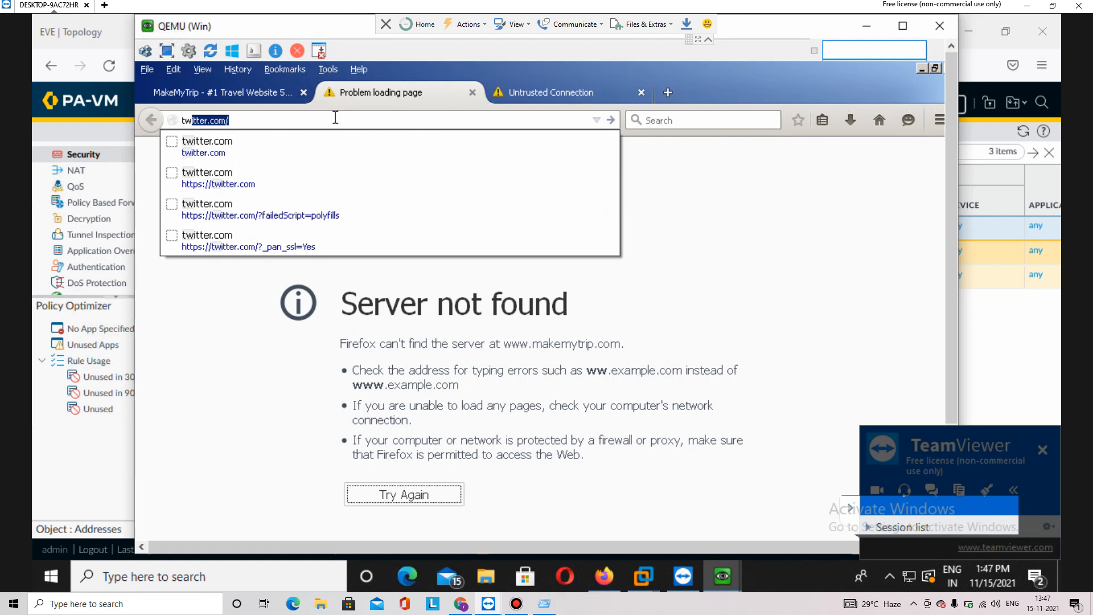
key(Return)
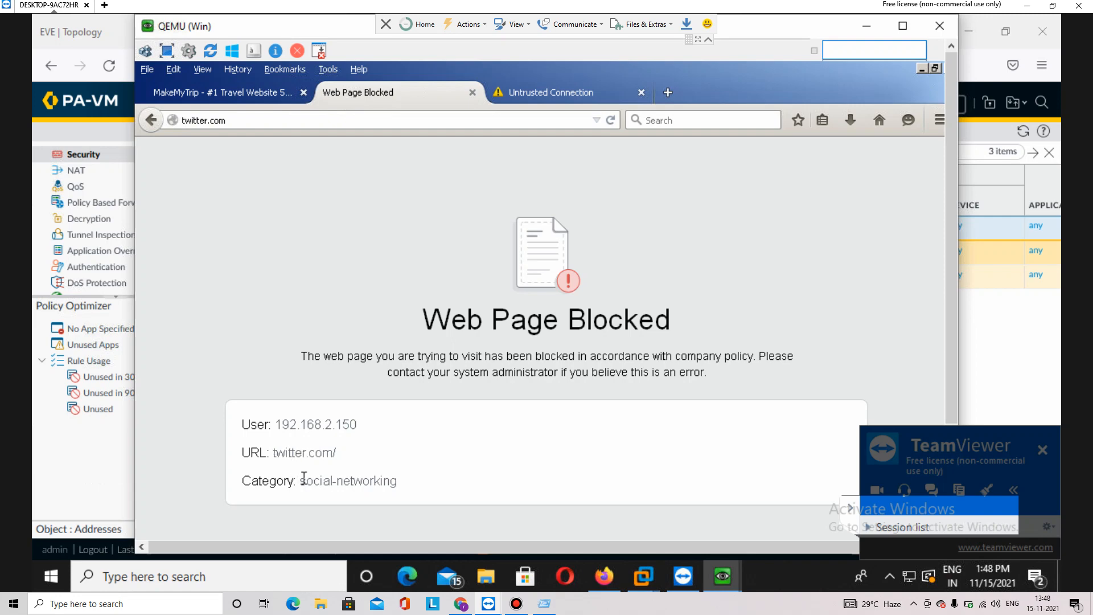
drag(305, 480, 412, 485)
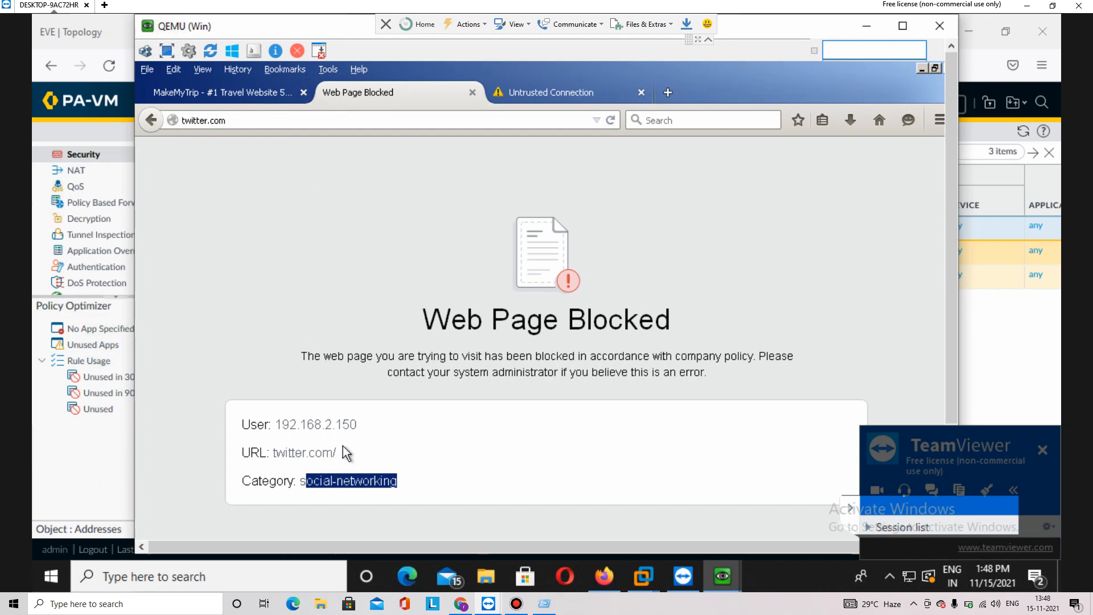
key(alt+Tab)
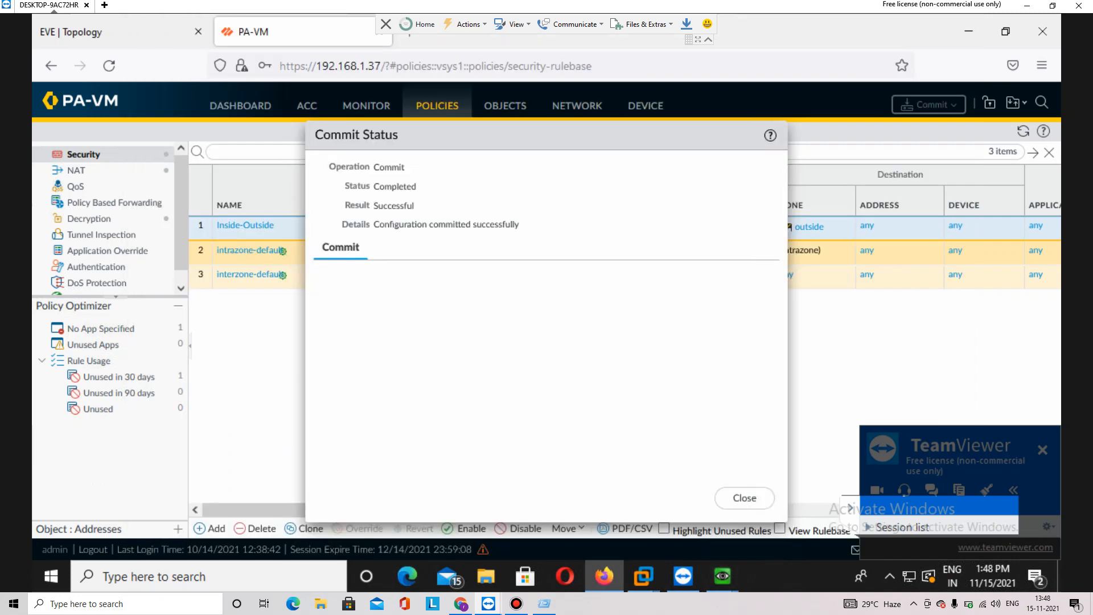
Close Commit Status and view Monitor > Logs > URL Filtering's twitter.com hits, then return to the client
click(745, 497)
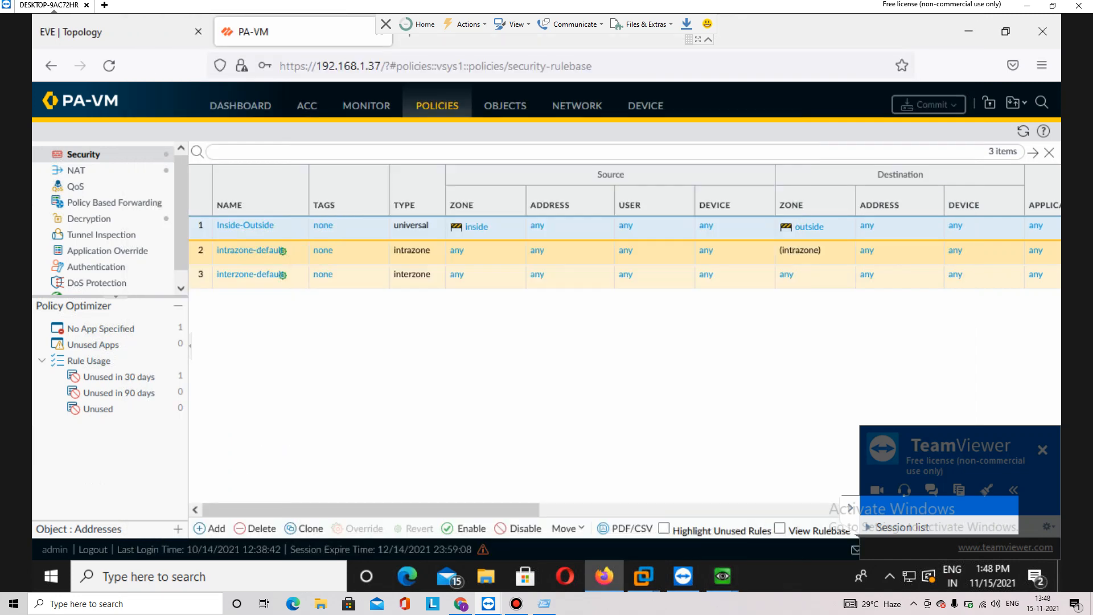
click(366, 105)
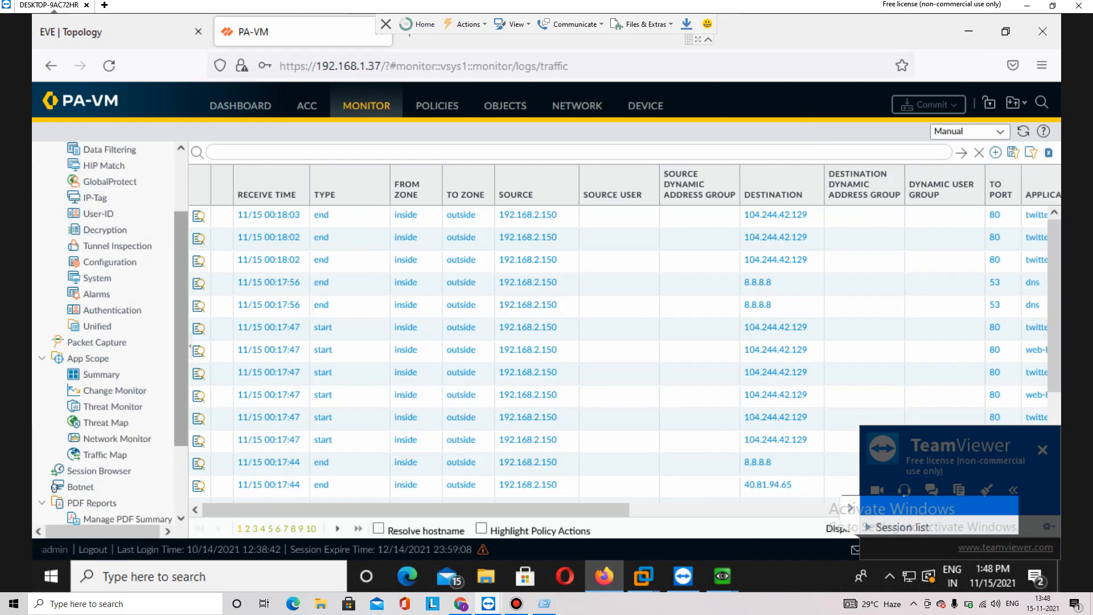
scroll(109, 330, up, 3)
click(108, 202)
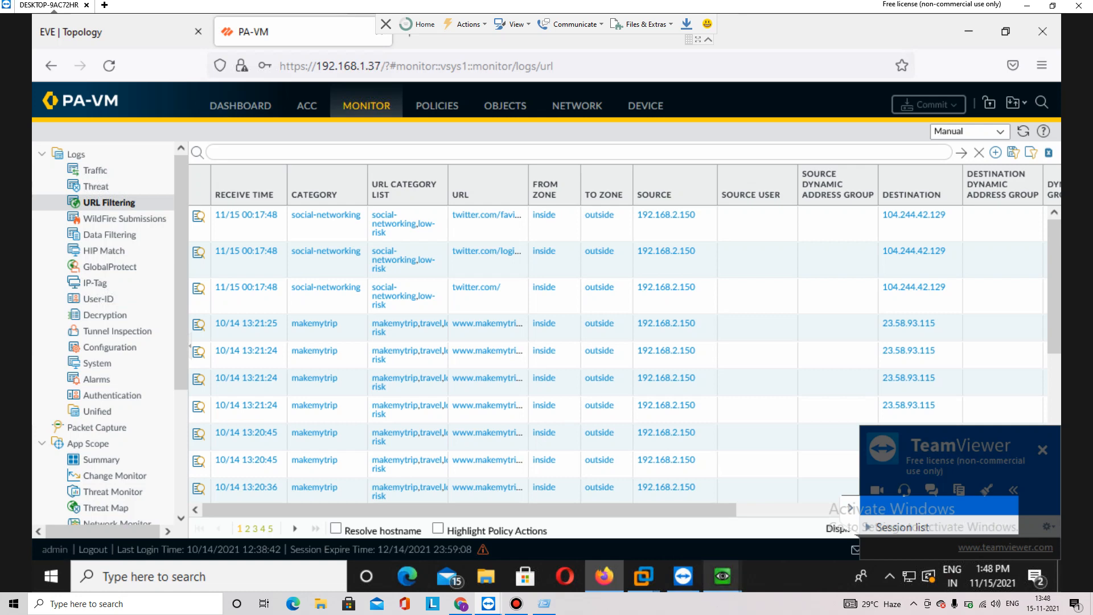
mouse_move(722, 575)
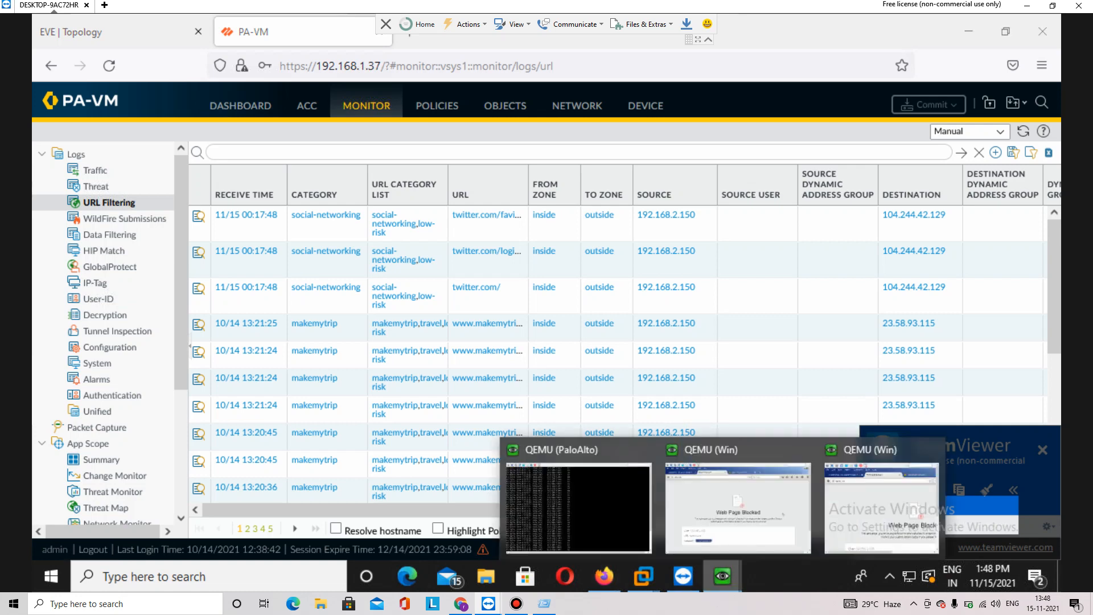
click(736, 523)
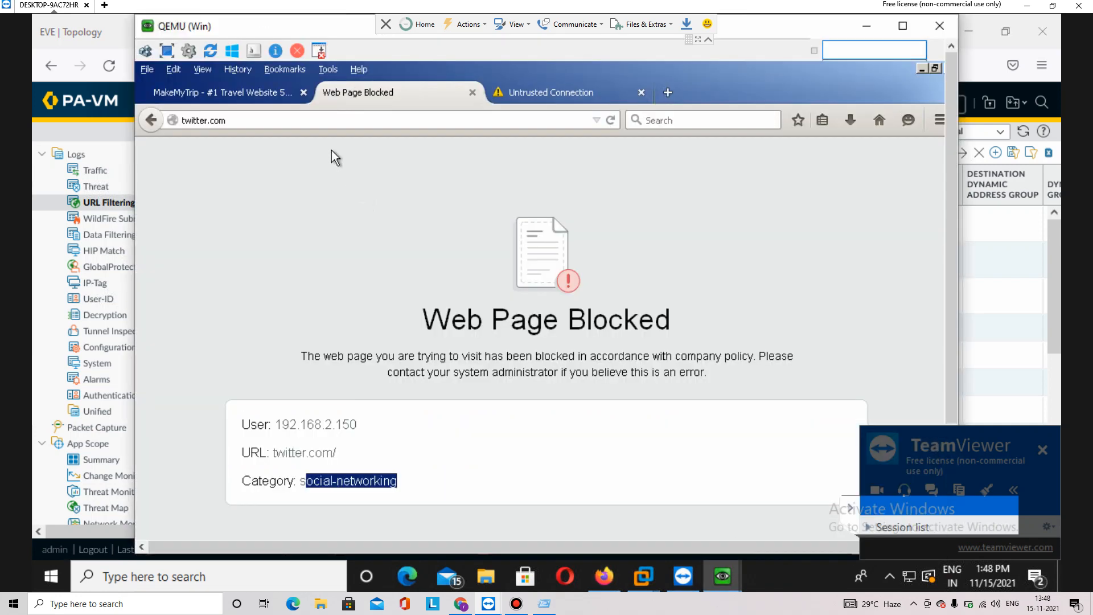
Load flipkart.com, highlight the shopping category and client IP, then check the URL Filtering log
click(323, 122)
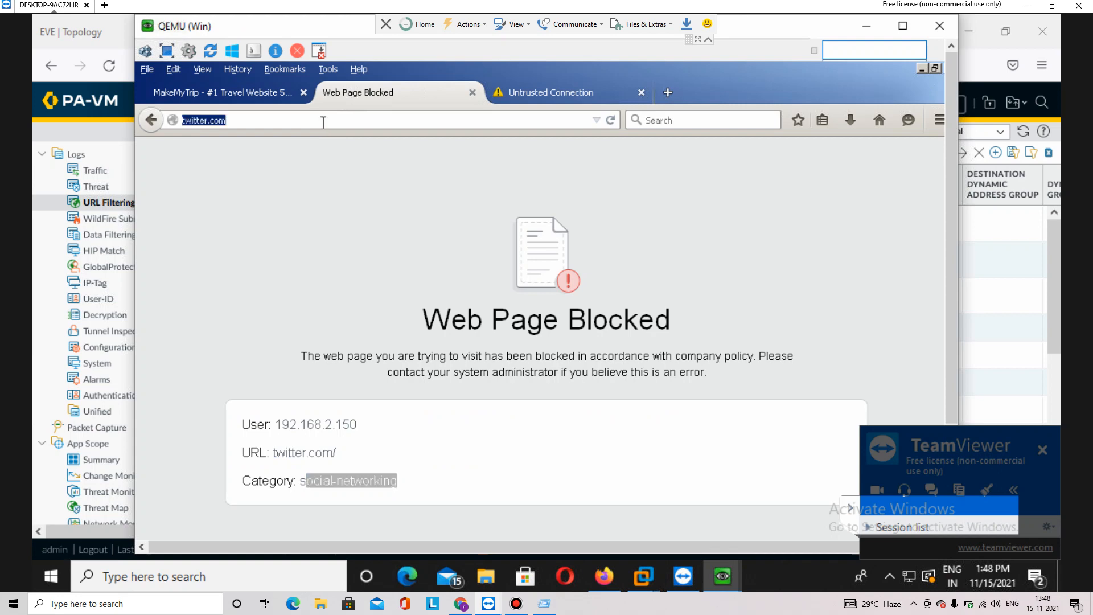
text(flp)
key(BackSpace)
text(ipkart.com)
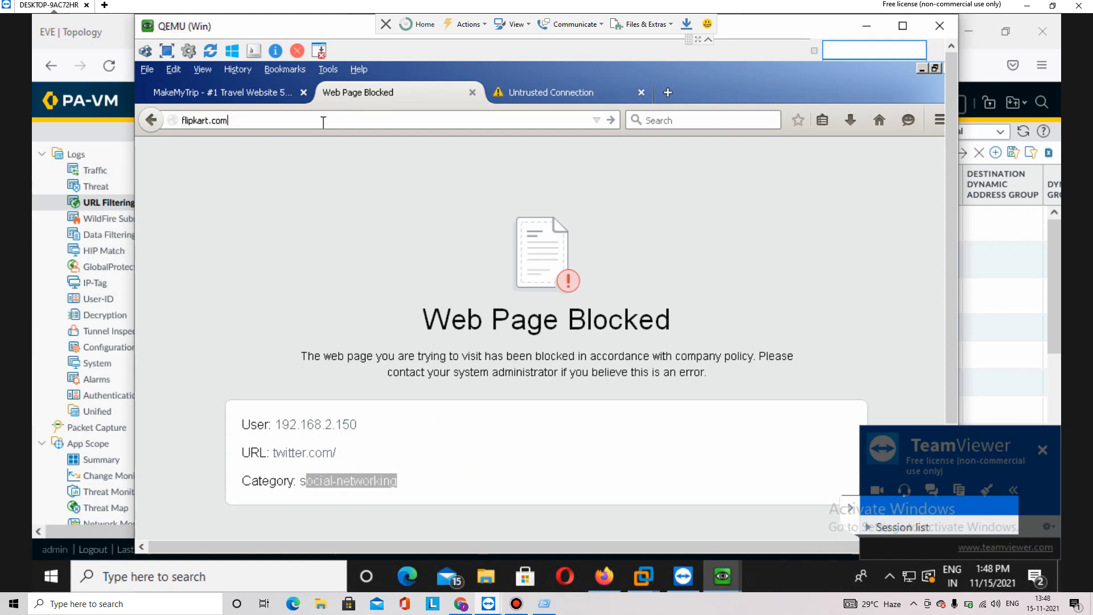
key(Return)
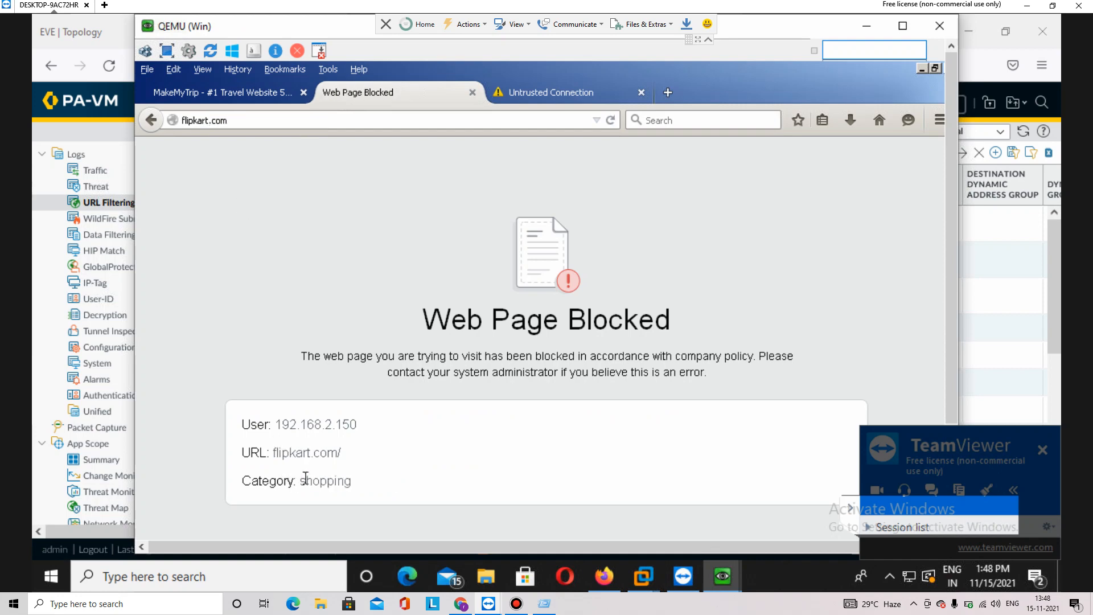
drag(294, 481, 351, 481)
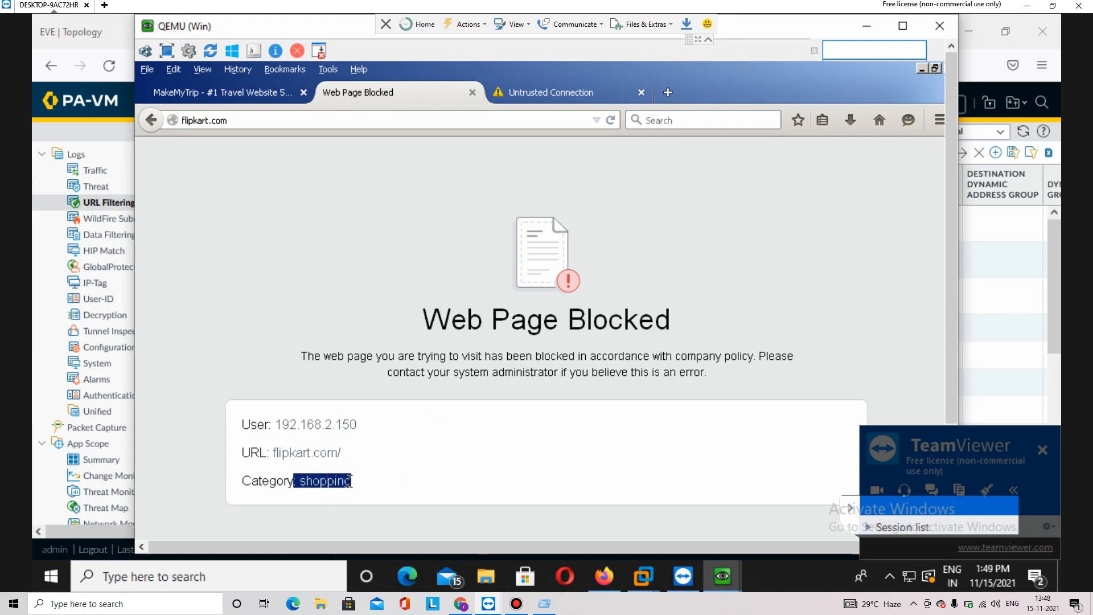
drag(275, 424, 346, 422)
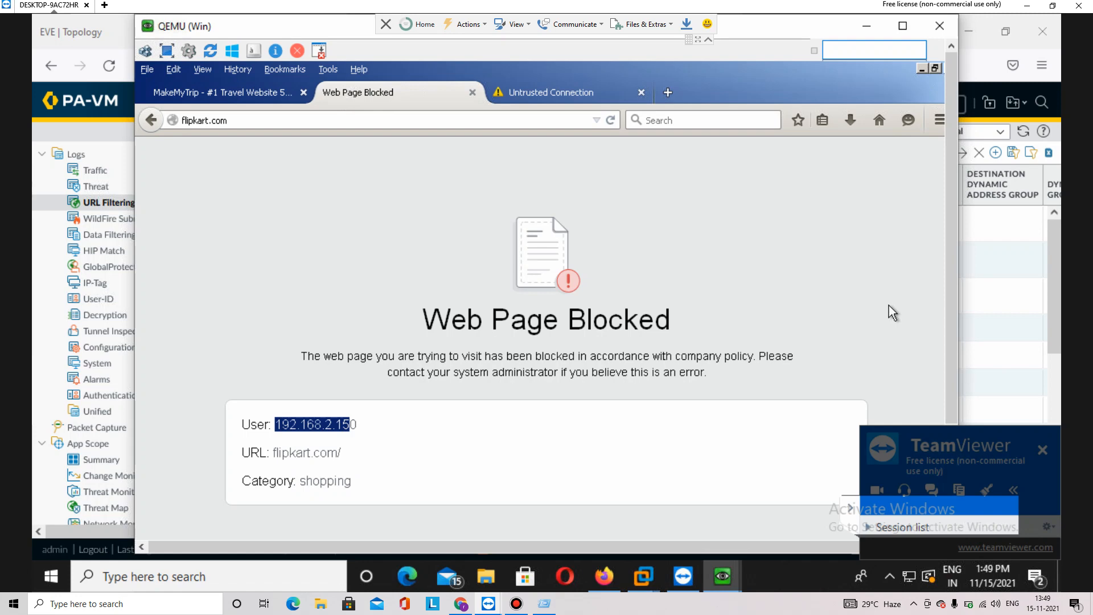
key(alt+Tab)
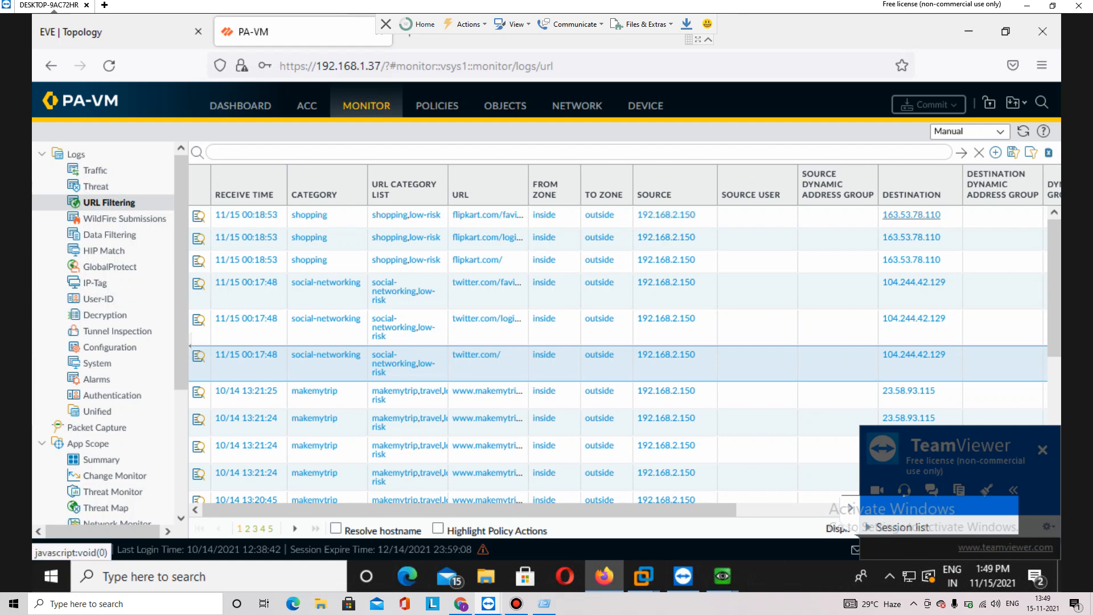
Load makemytrip.com in the client's Firefox, see it blocked as travel, then return to PA-VM
mouse_move(721, 575)
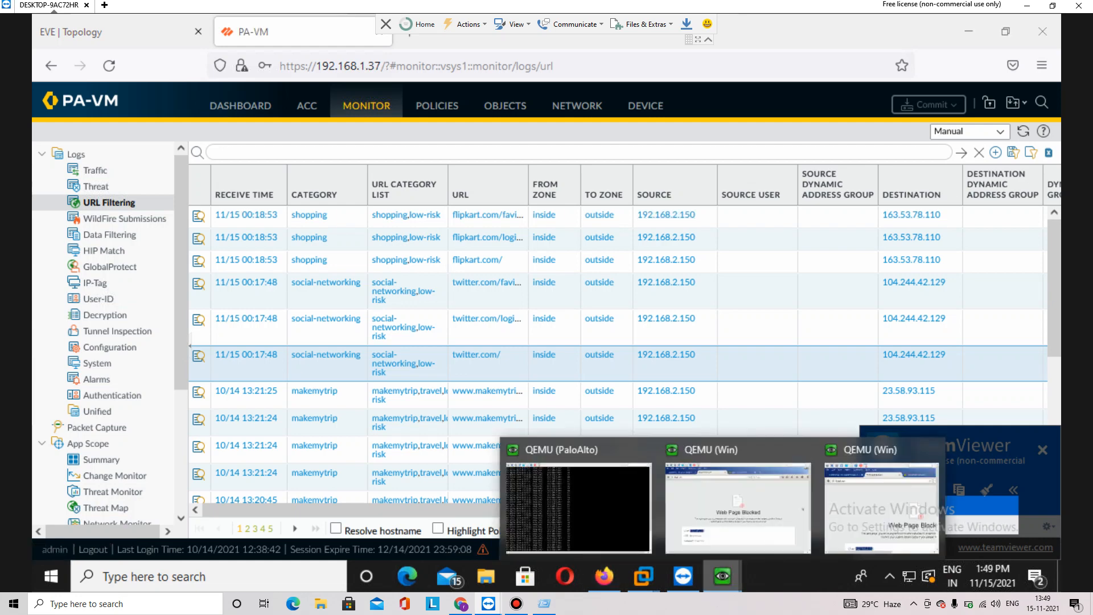
click(721, 521)
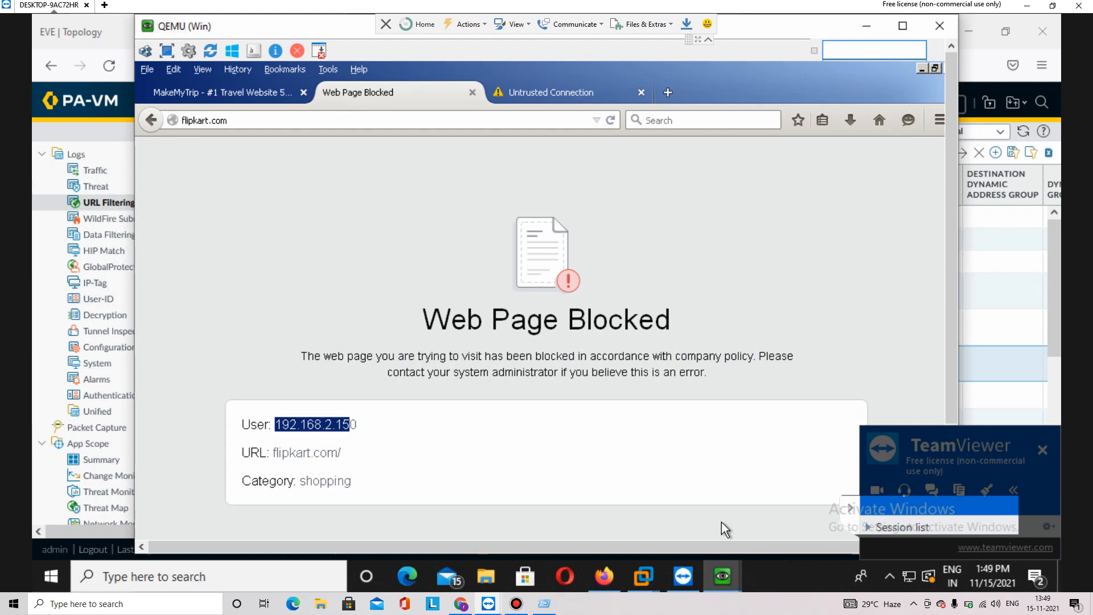
click(221, 118)
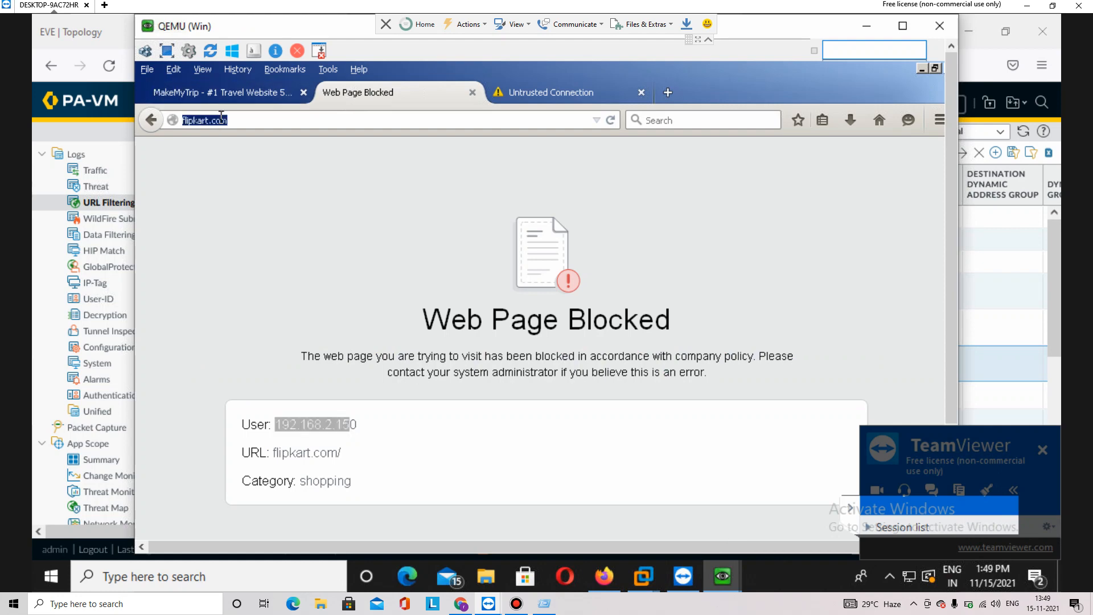
text(goog.el)
key(BackSpace)
key(BackSpace)
key(BackSpace)
key(BackSpace)
key(BackSpace)
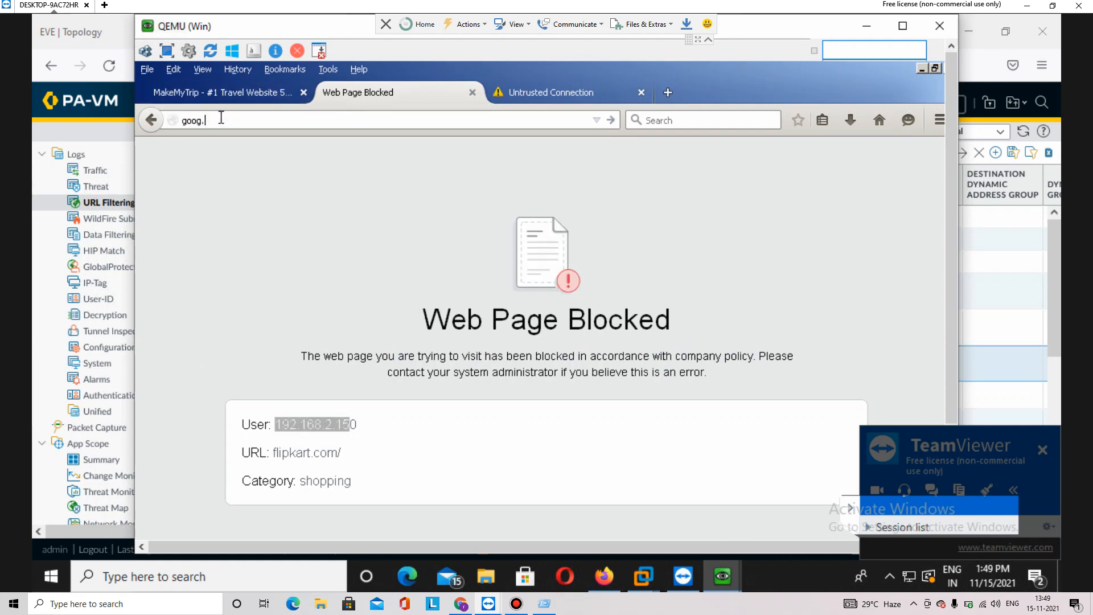
key(BackSpace)
key(BackSpace)
text(my)
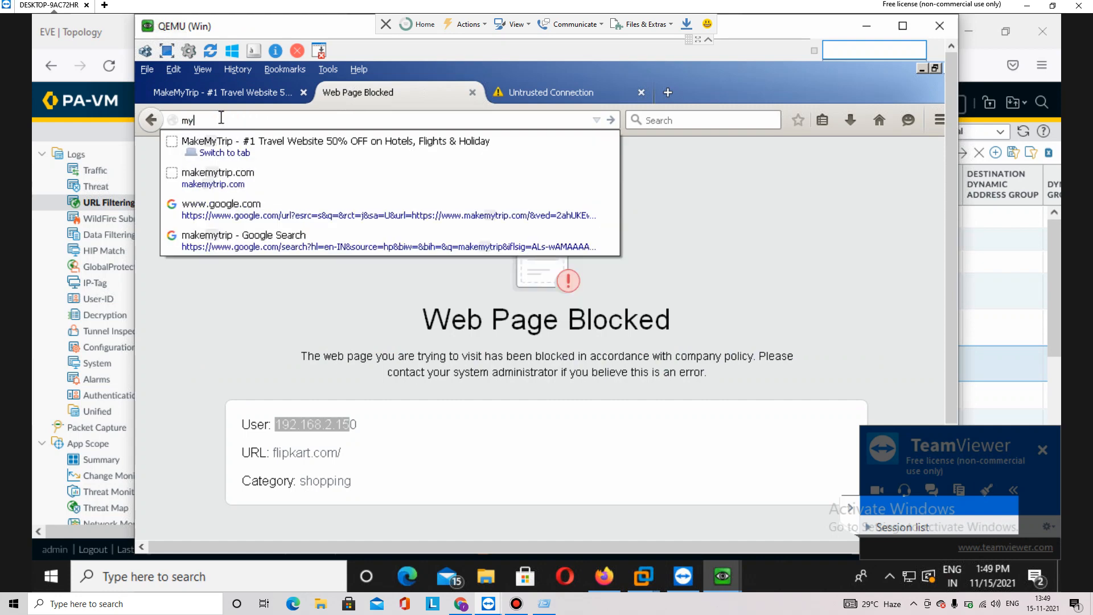
key(BackSpace)
key(BackSpace)
text(make)
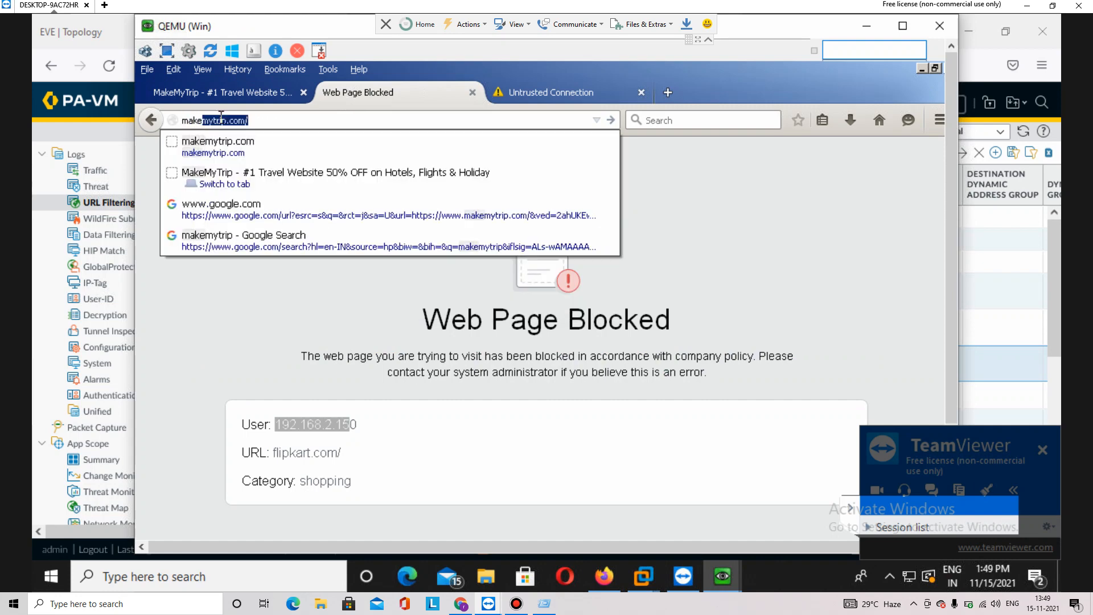
key(Return)
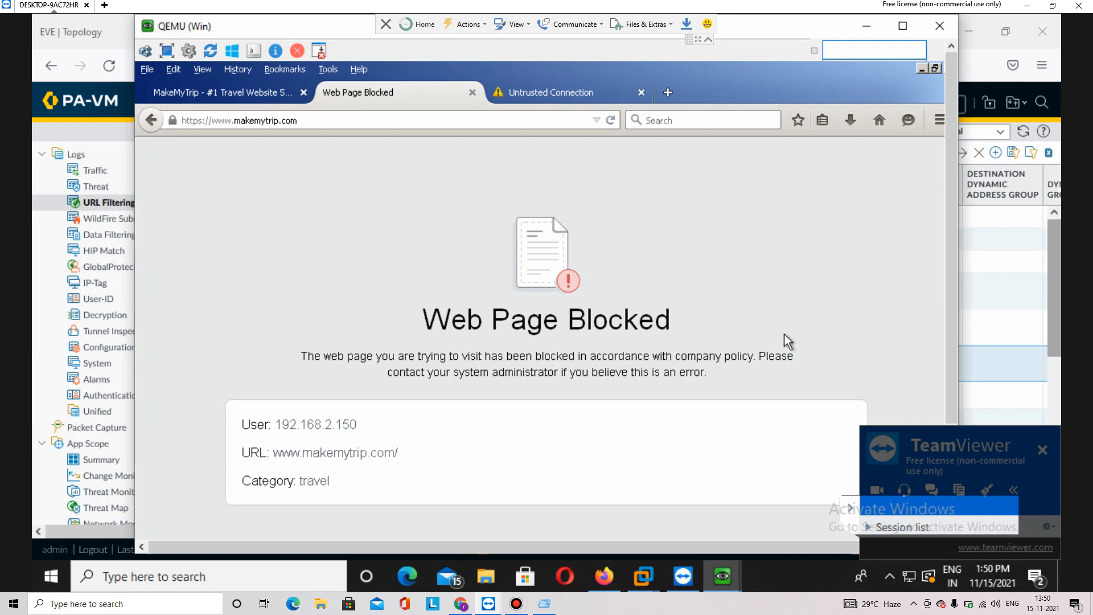
click(1054, 319)
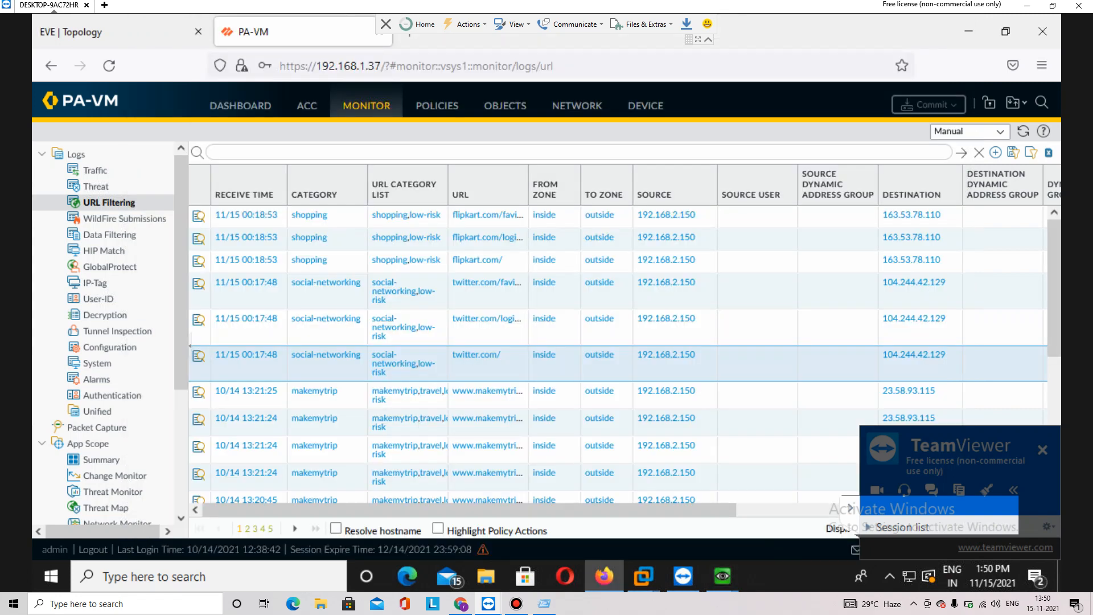
click(504, 106)
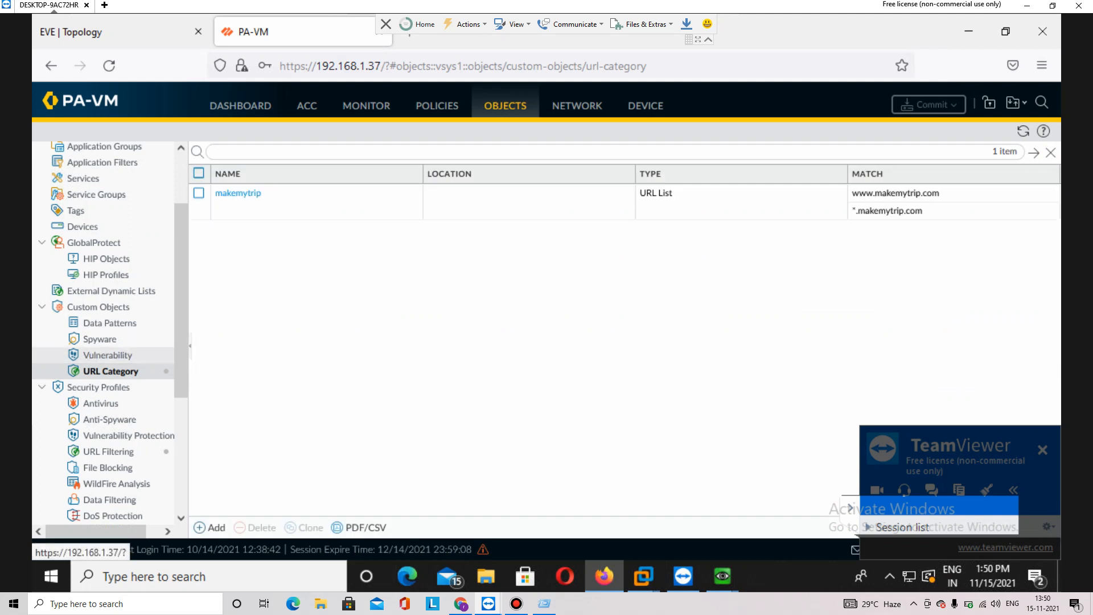
click(238, 193)
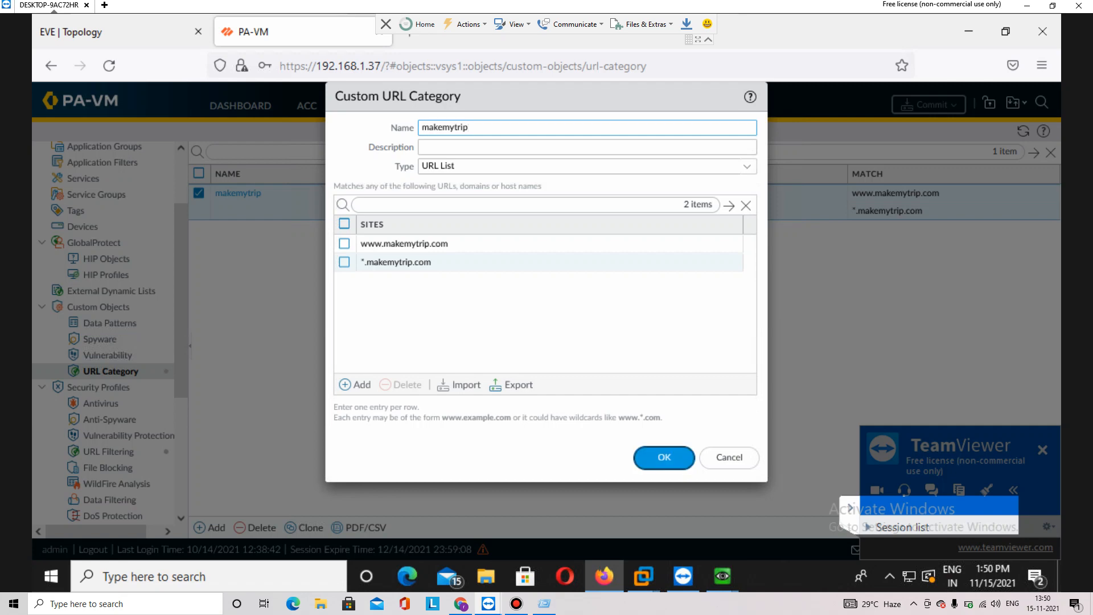
click(664, 458)
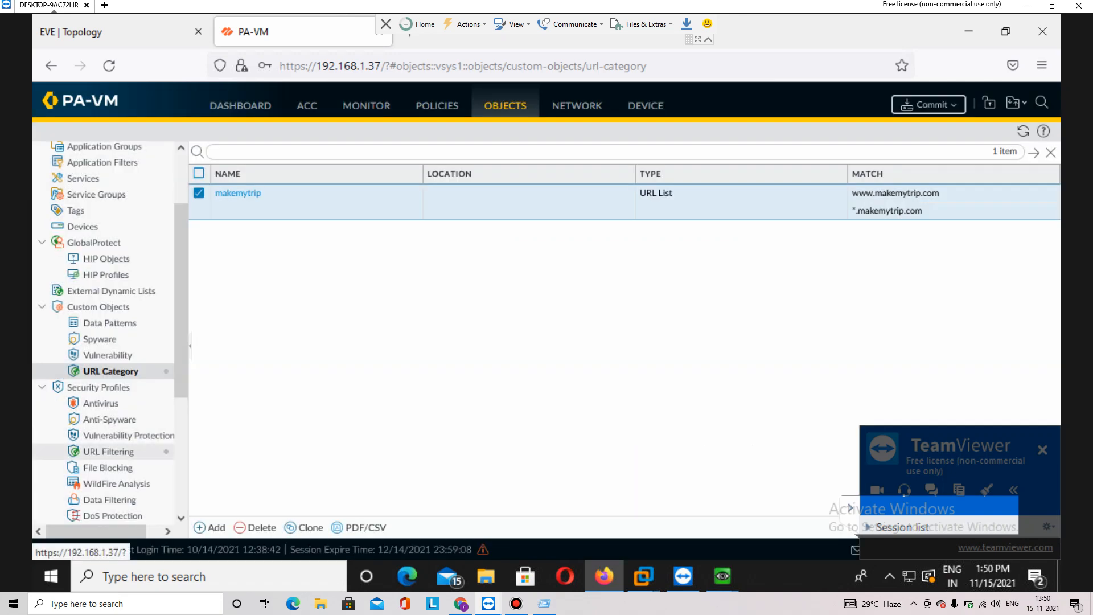
click(109, 452)
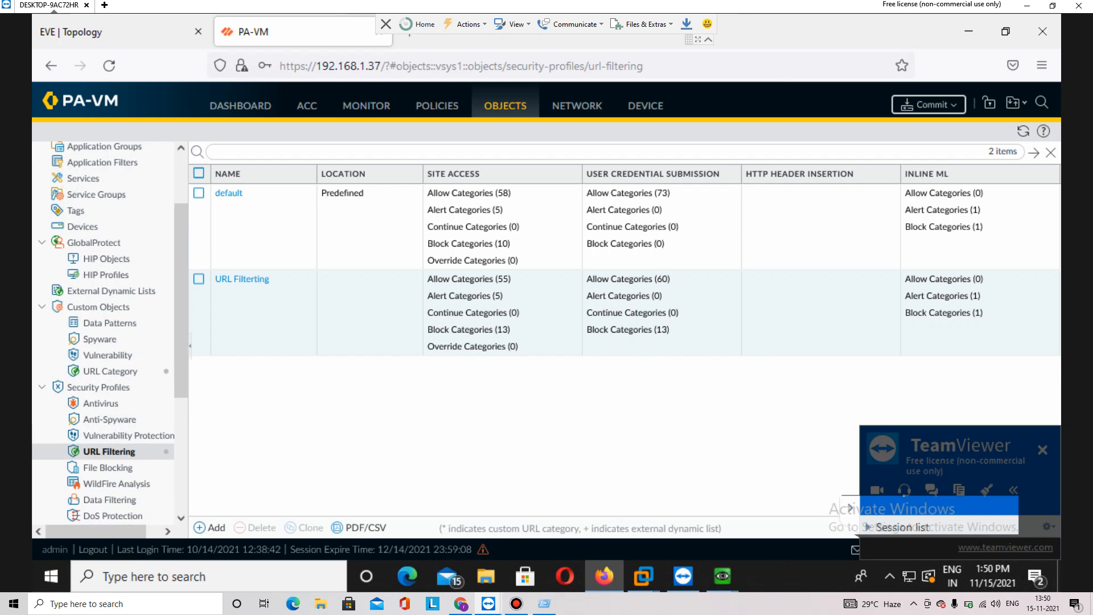
Set makemytrip to allow for site access and user credential submission in the profile, and save it
click(241, 279)
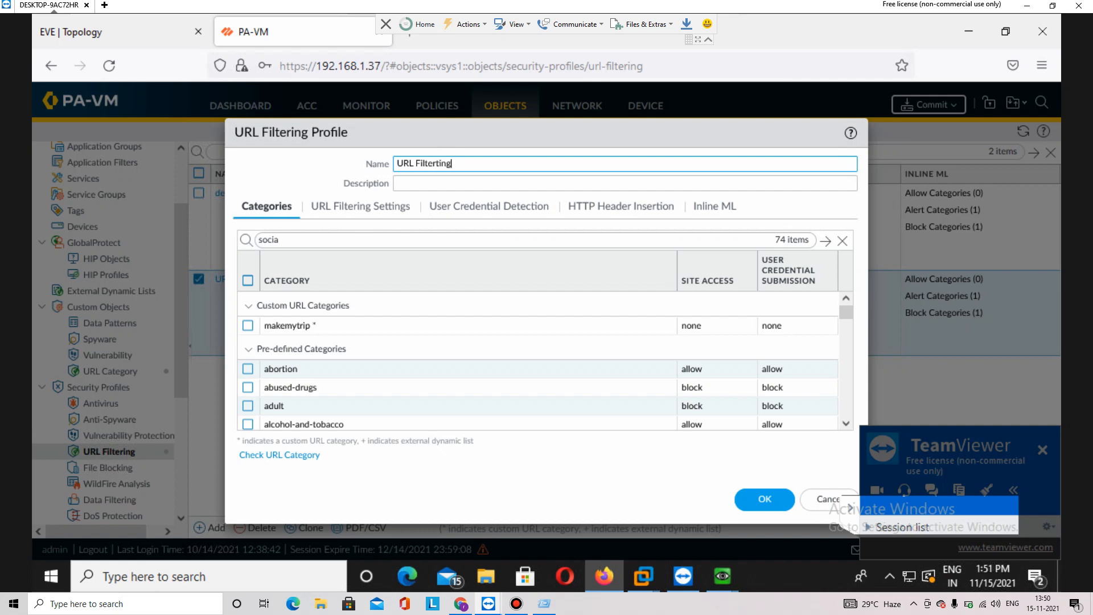
click(247, 325)
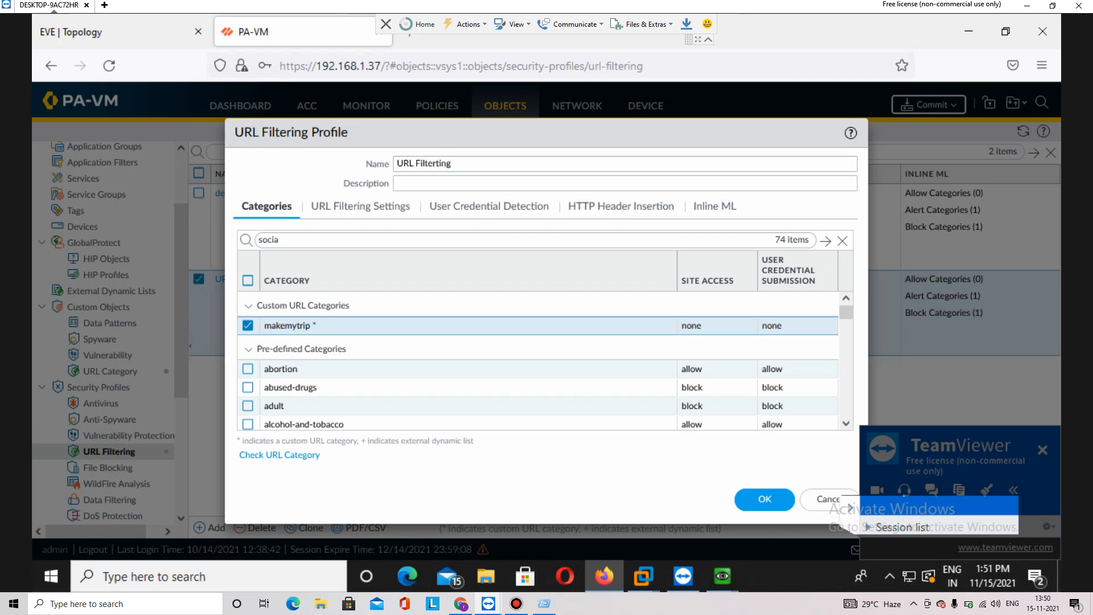
click(691, 325)
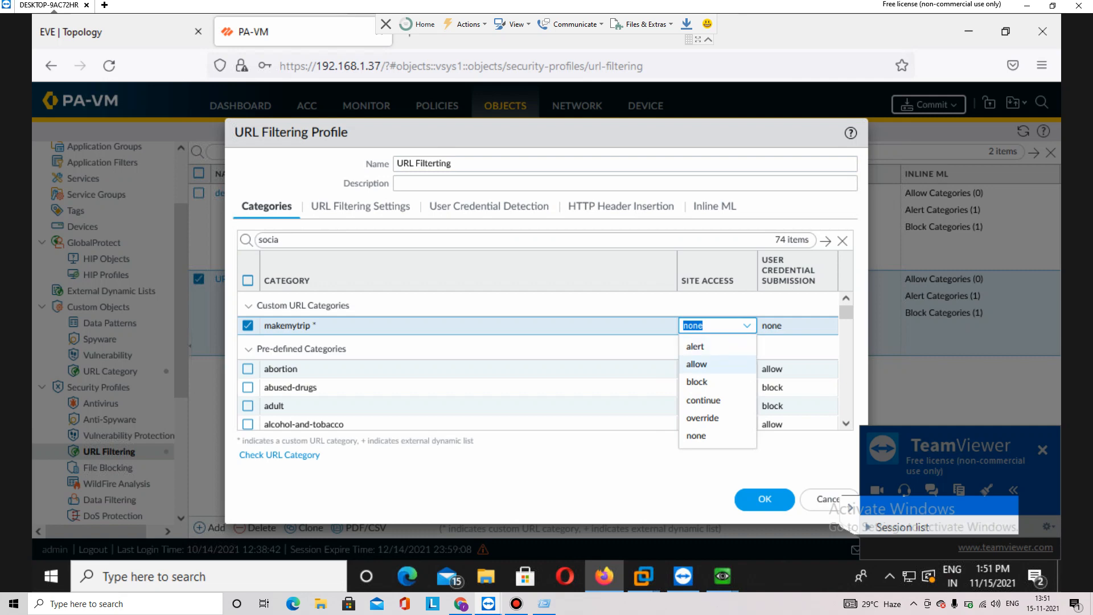
key(Return)
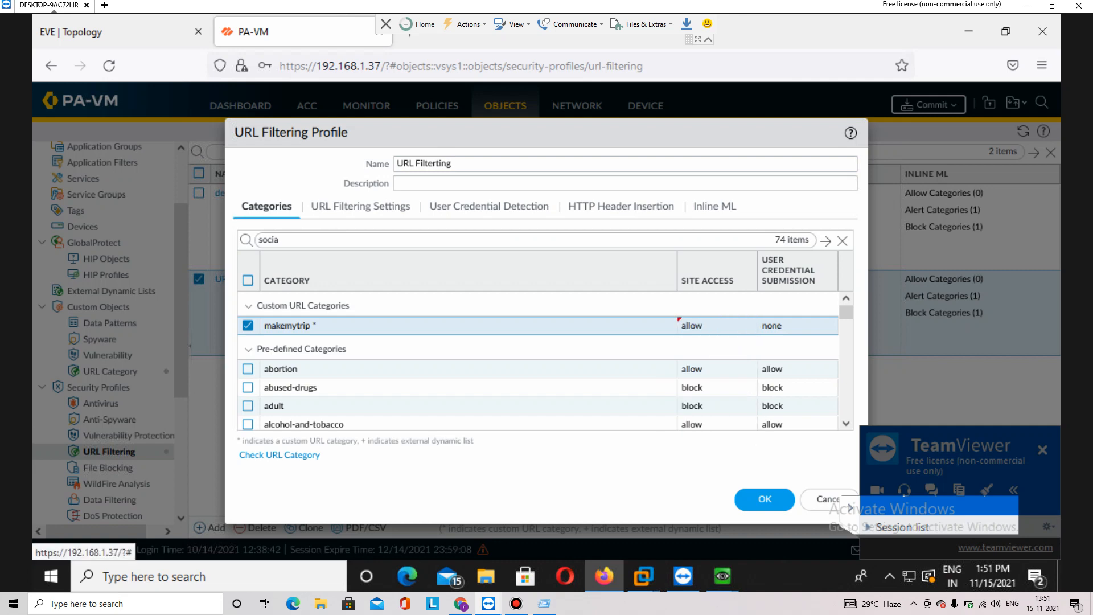
click(771, 325)
key(Down)
key(Down)
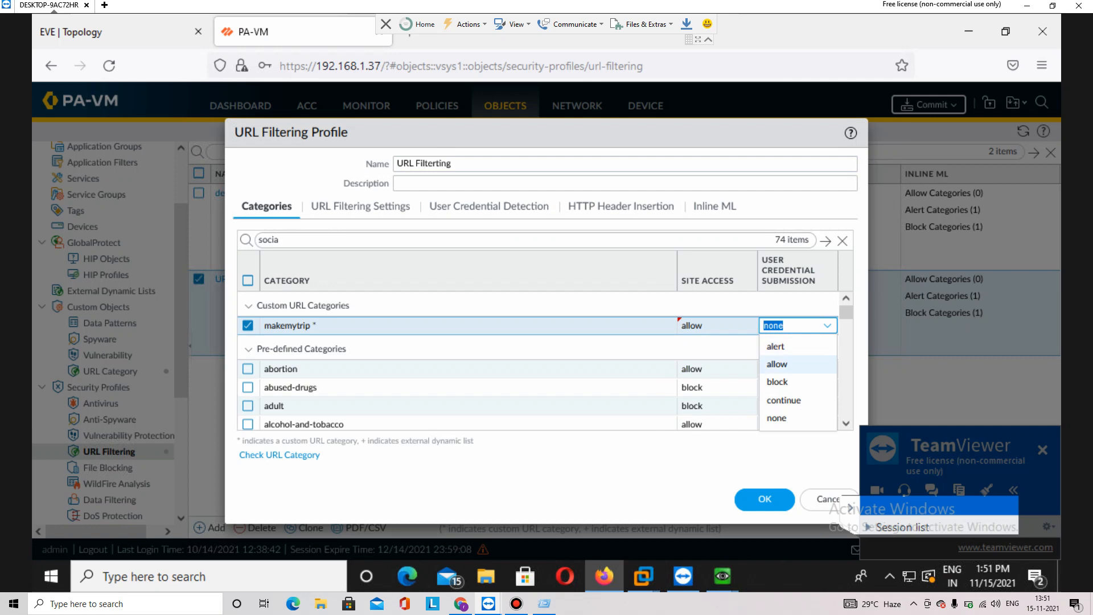
key(Return)
click(764, 498)
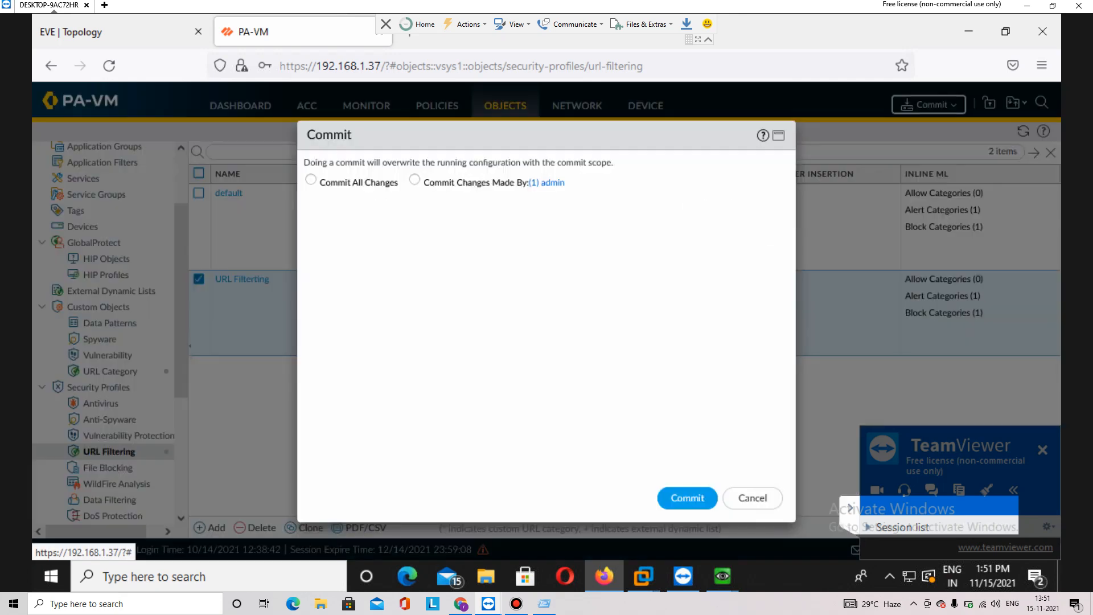
Commit the configuration to the firewall, then bring the Windows client's Firefox back to the front
click(687, 498)
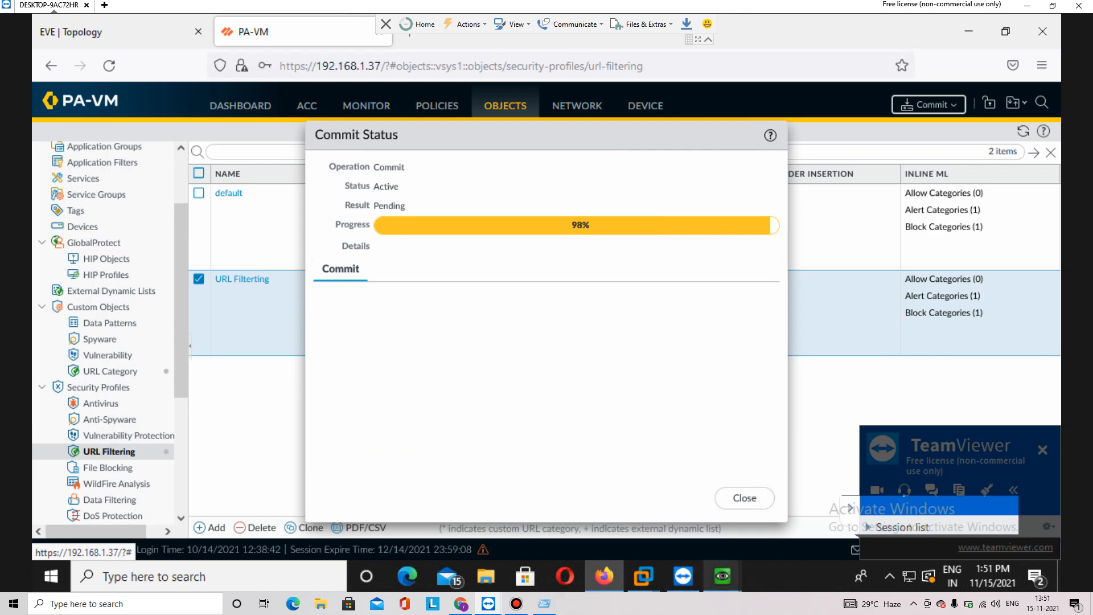
mouse_move(722, 575)
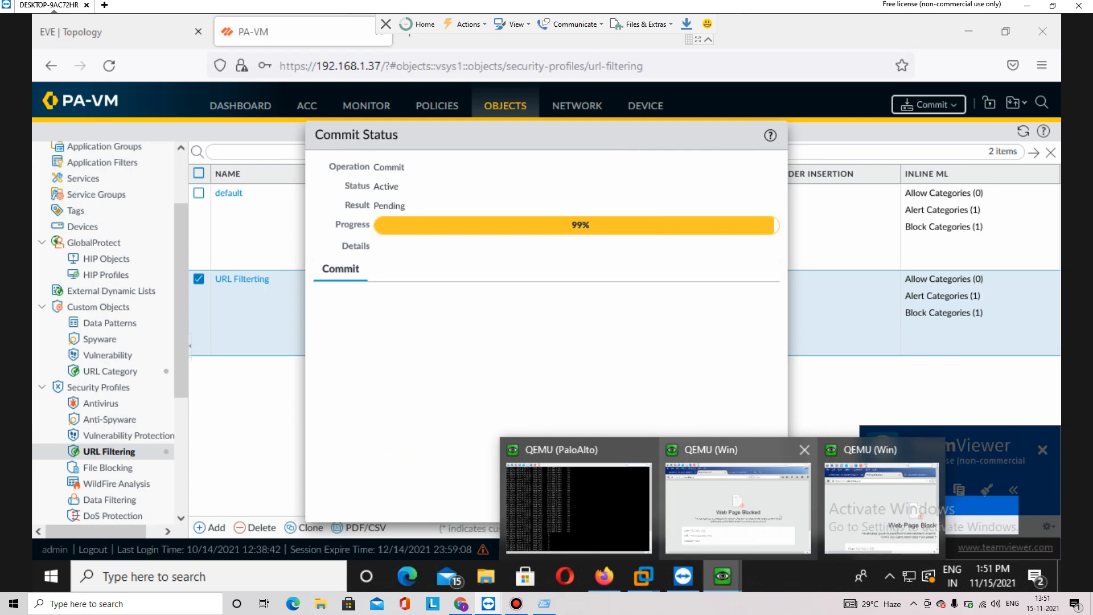
click(738, 506)
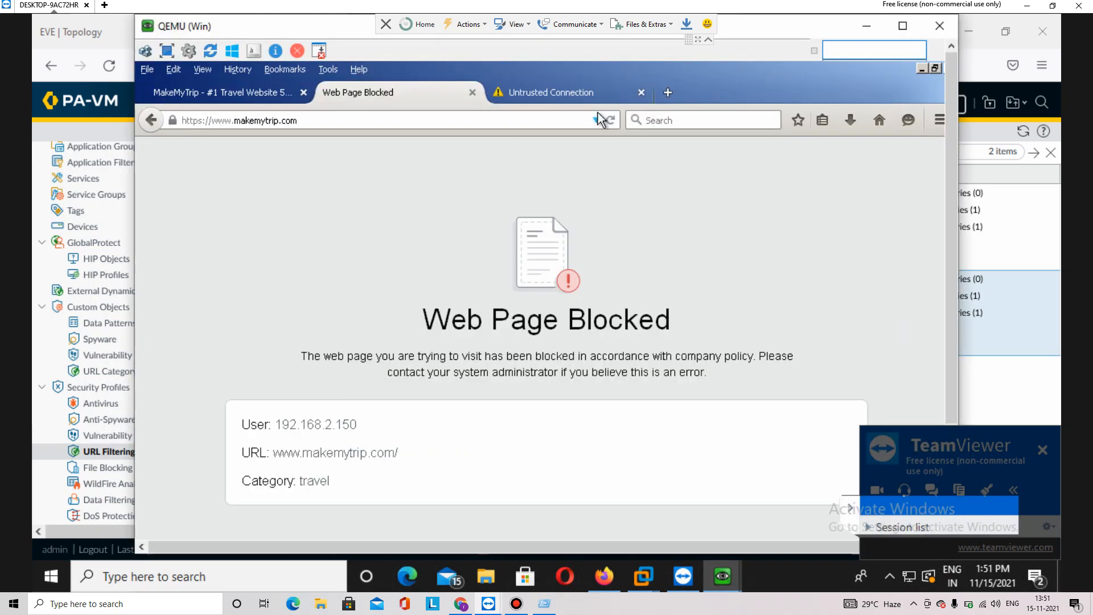
Reload makemytrip.com to confirm it loads, then go to google.com in the other tab
click(614, 121)
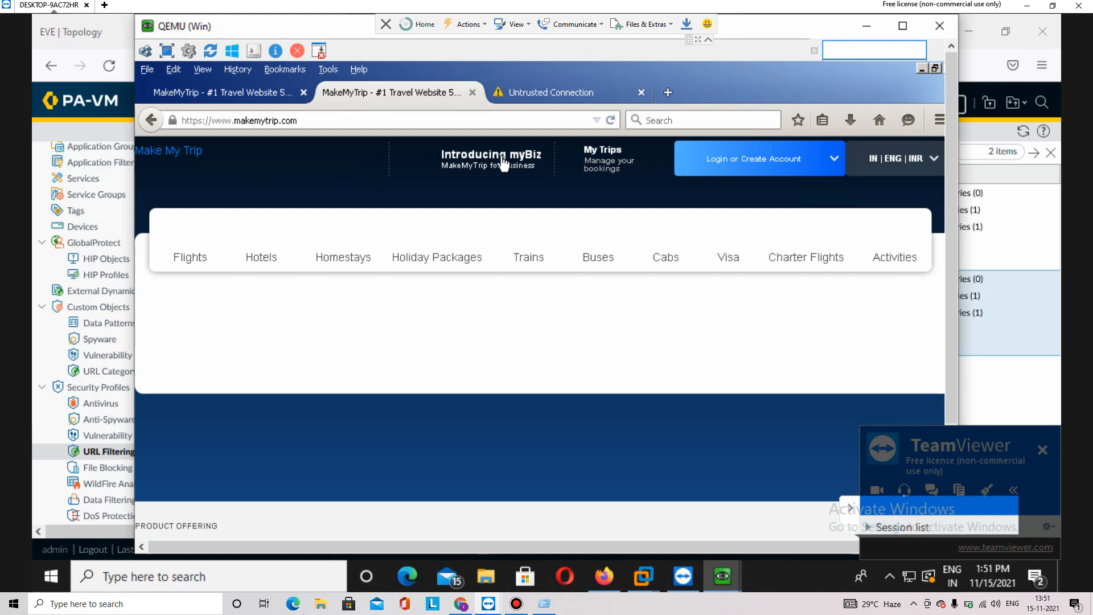
click(557, 92)
click(521, 120)
text(google.com/)
key(Return)
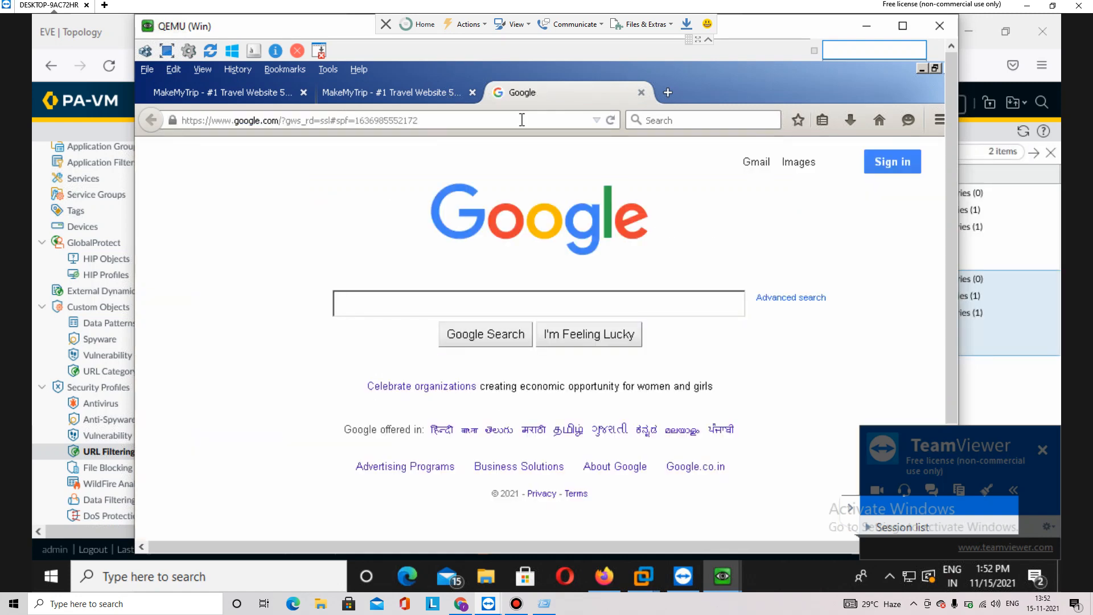
Search Google for 'tracel website' and open the Trip.com result
text(r)
key(BackSpace)
text(tracel website)
key(Return)
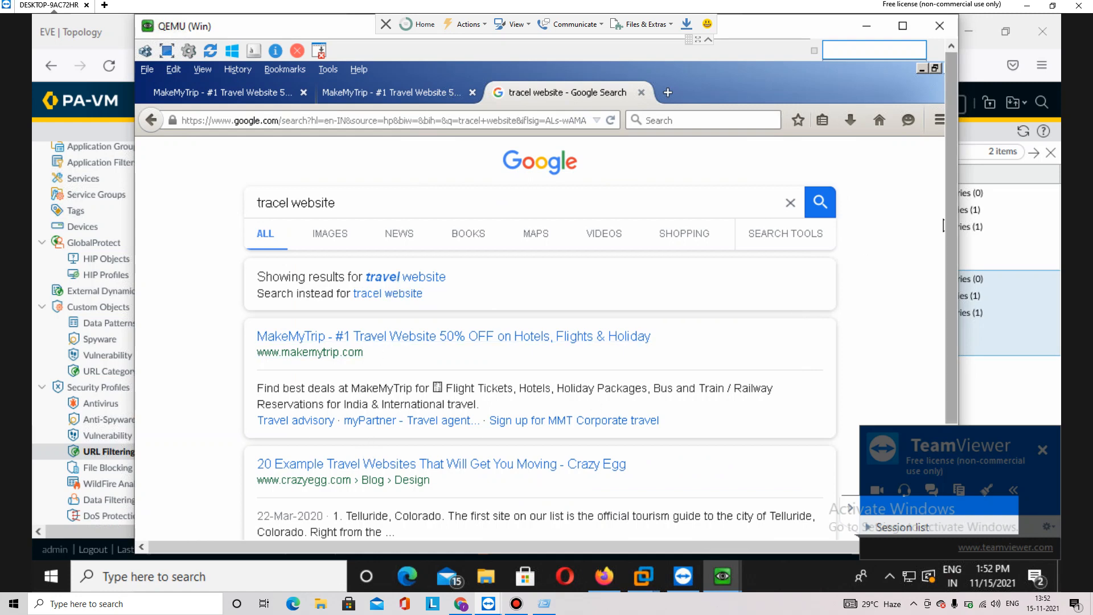
scroll(943, 226, down, 2)
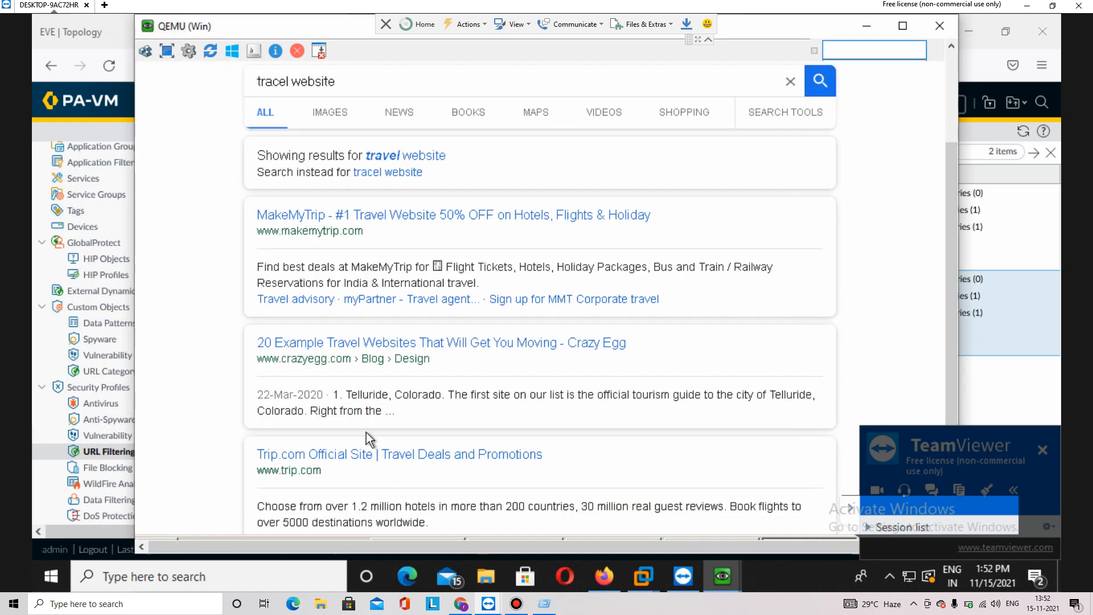
click(363, 455)
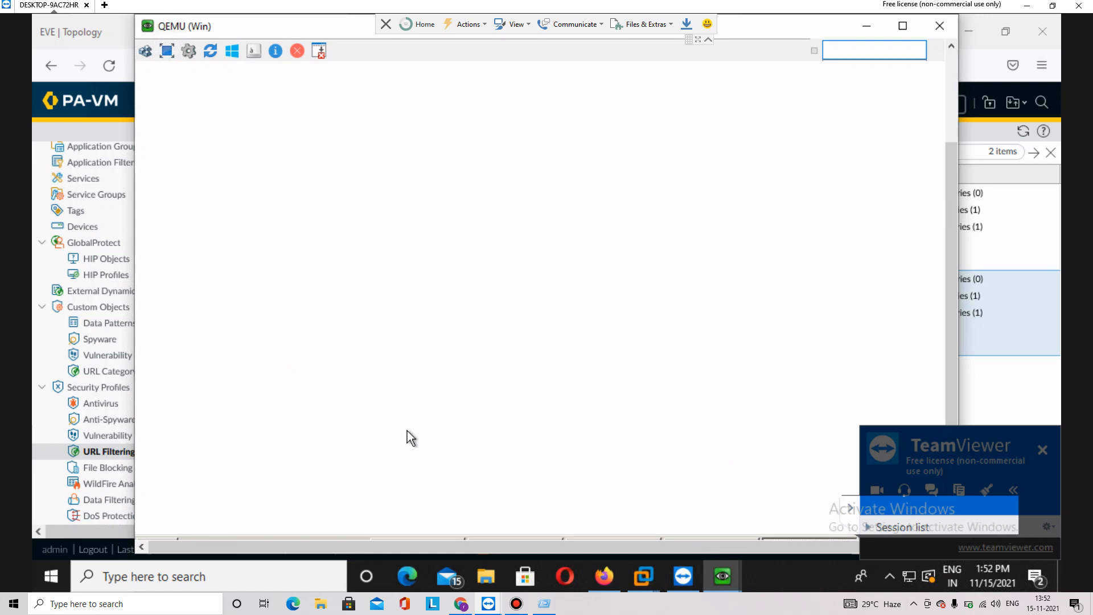
Add a security exception for trip.com, see it blocked, and return to the MakeMyTrip tab
scroll(940, 215, up, 2)
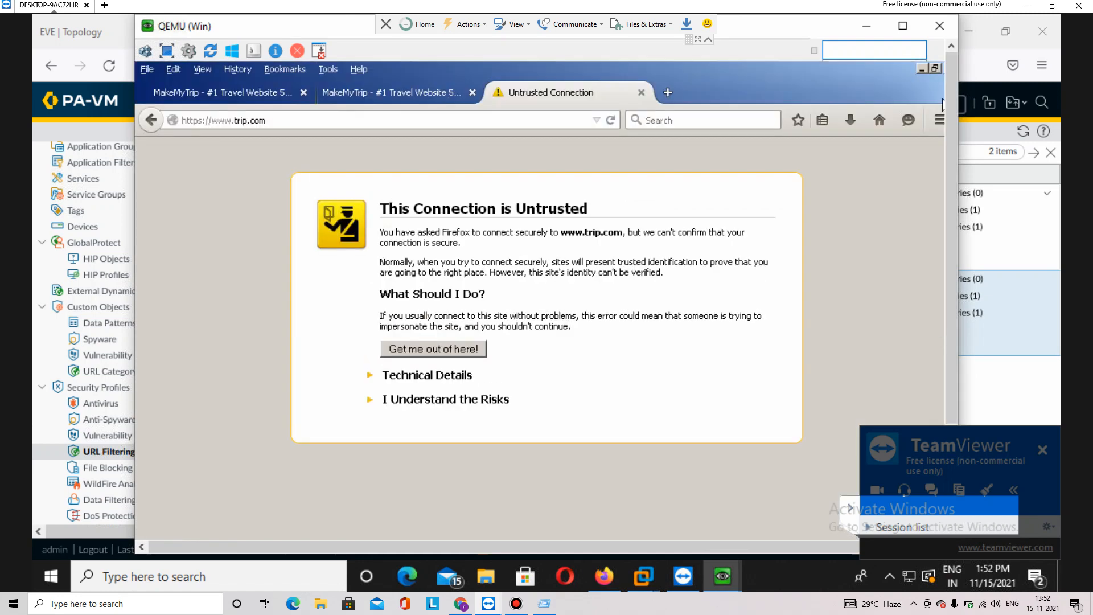
click(499, 398)
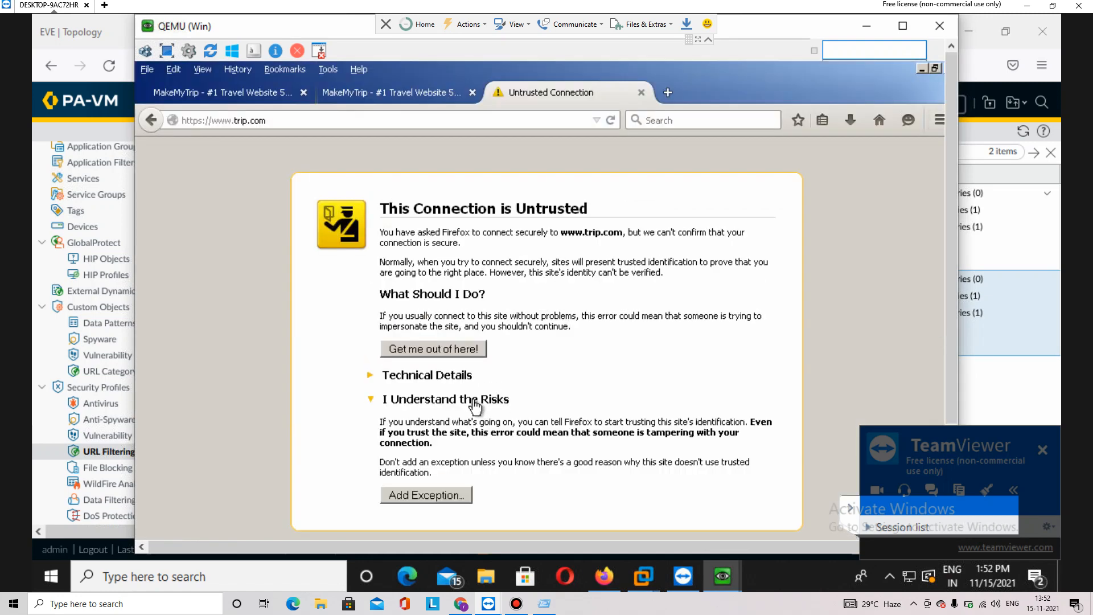
click(452, 495)
click(586, 535)
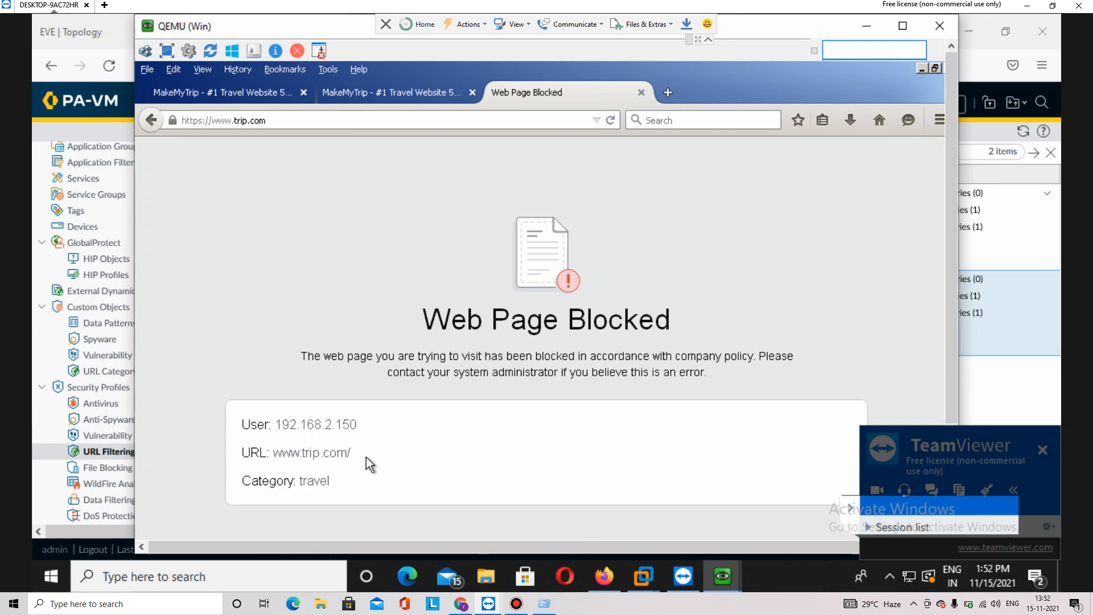
click(398, 101)
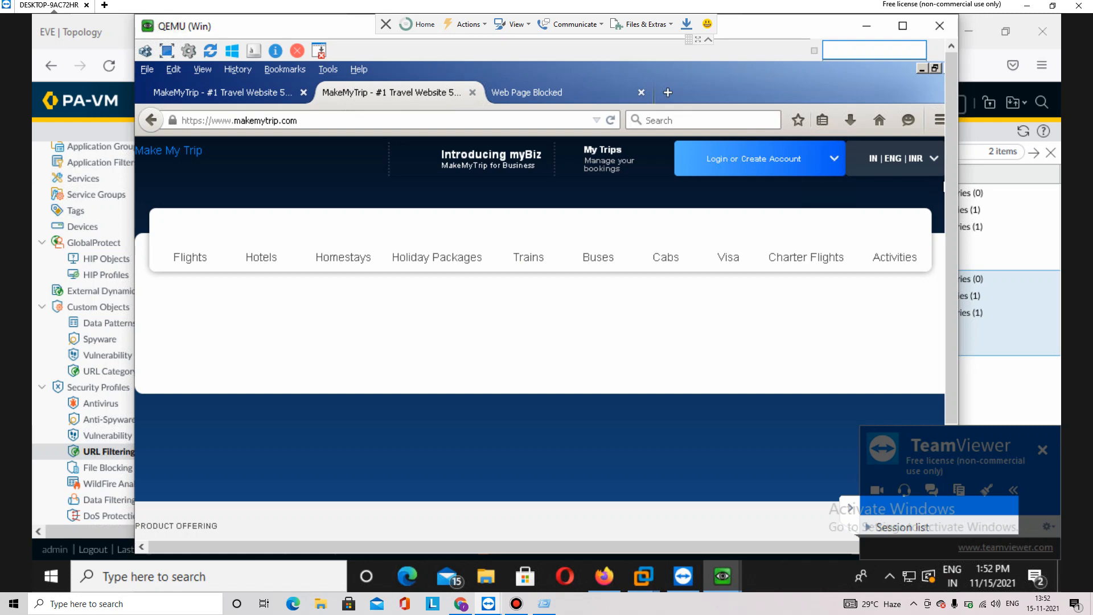
View the URL Filtering log's Action column showing trip.com requests blocked with block-url
key(alt+Tab)
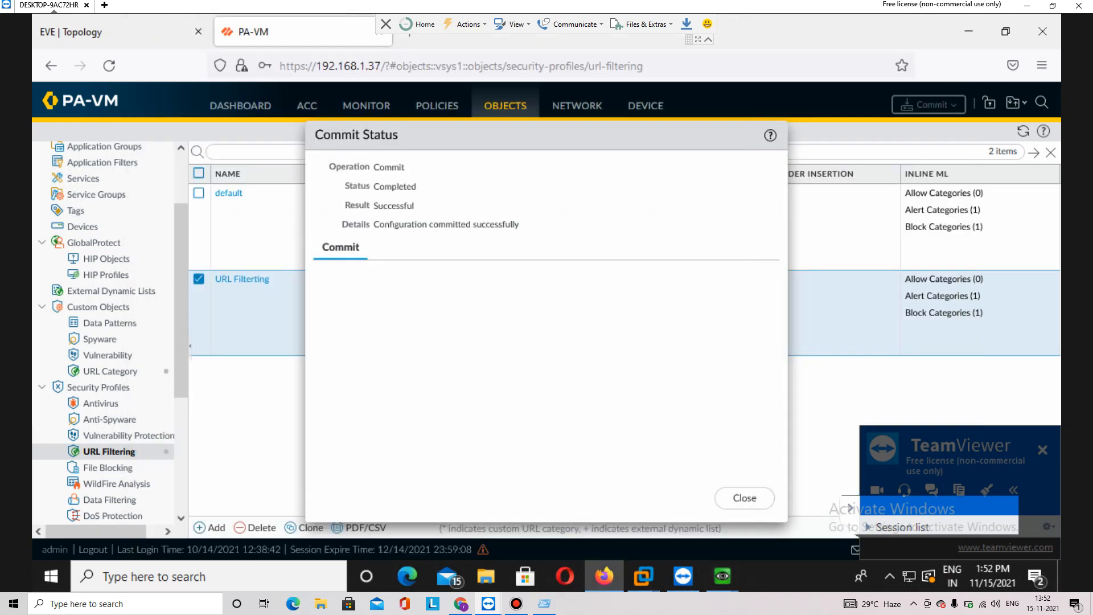
click(366, 106)
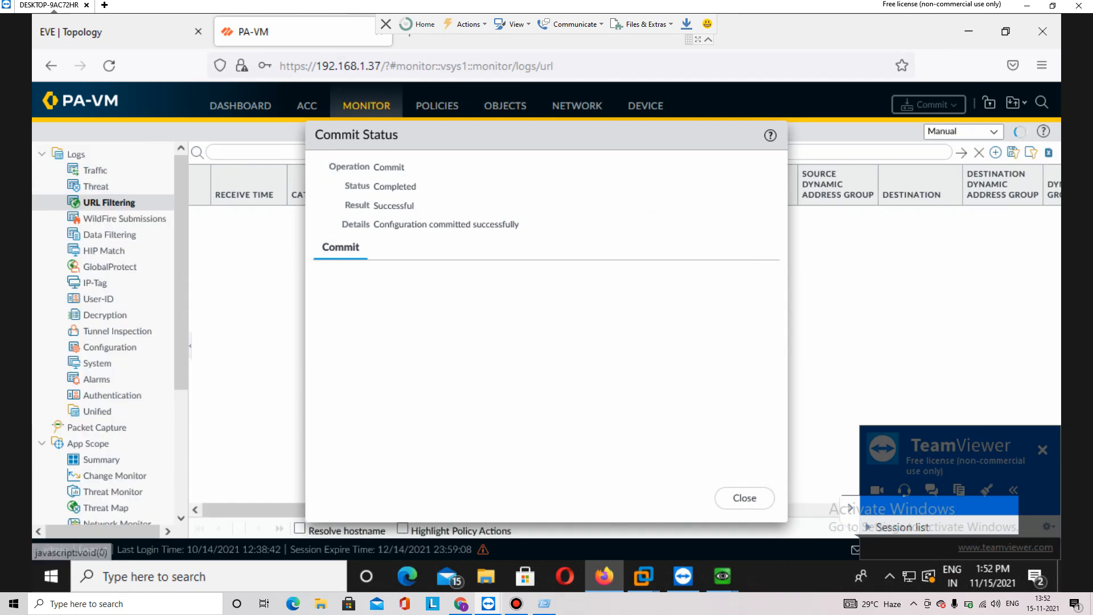
click(744, 498)
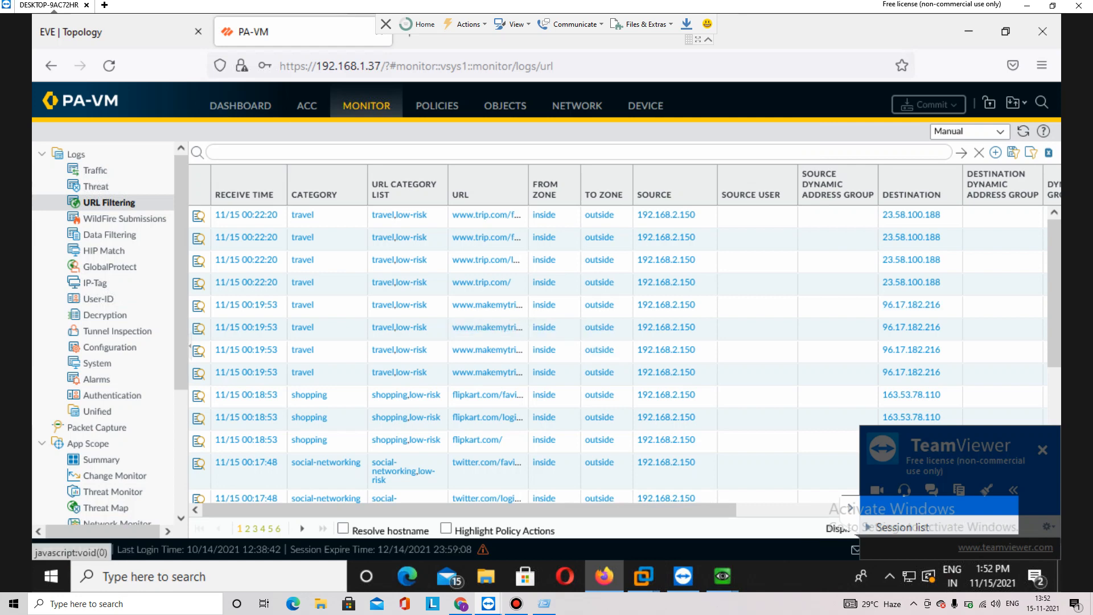
drag(456, 510, 646, 510)
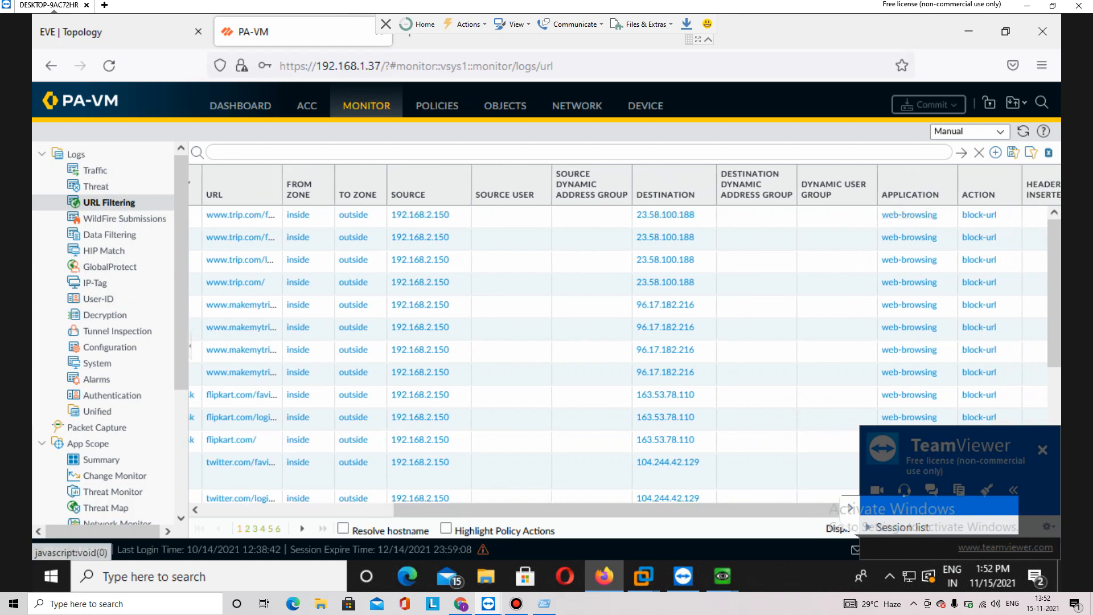
mouse_move(1054, 290)
mouse_down()
mouse_move(1054, 375)
mouse_move(1054, 290)
mouse_up()
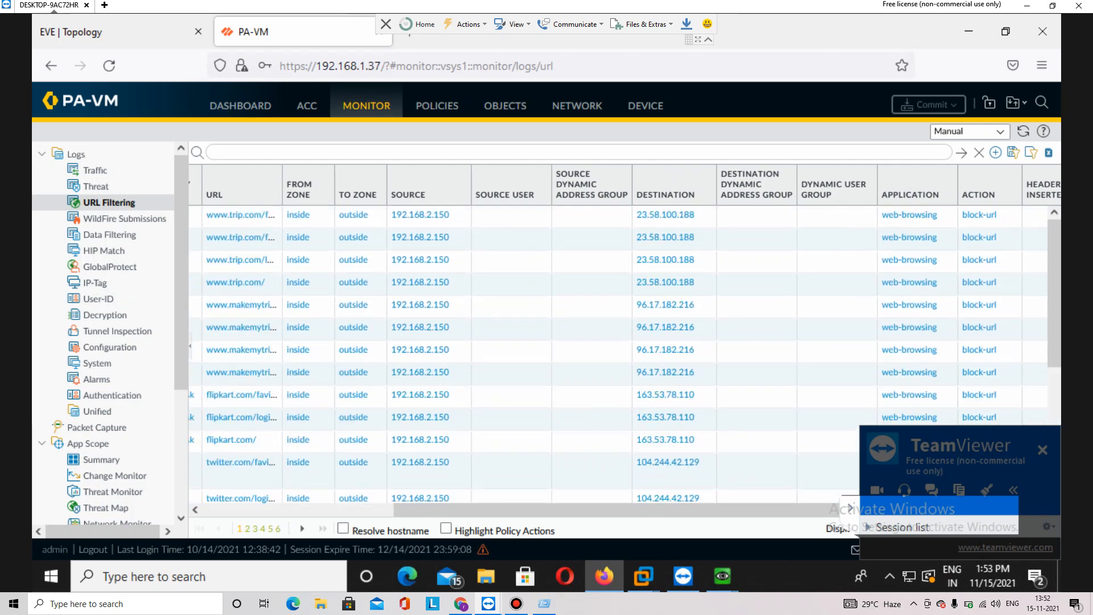